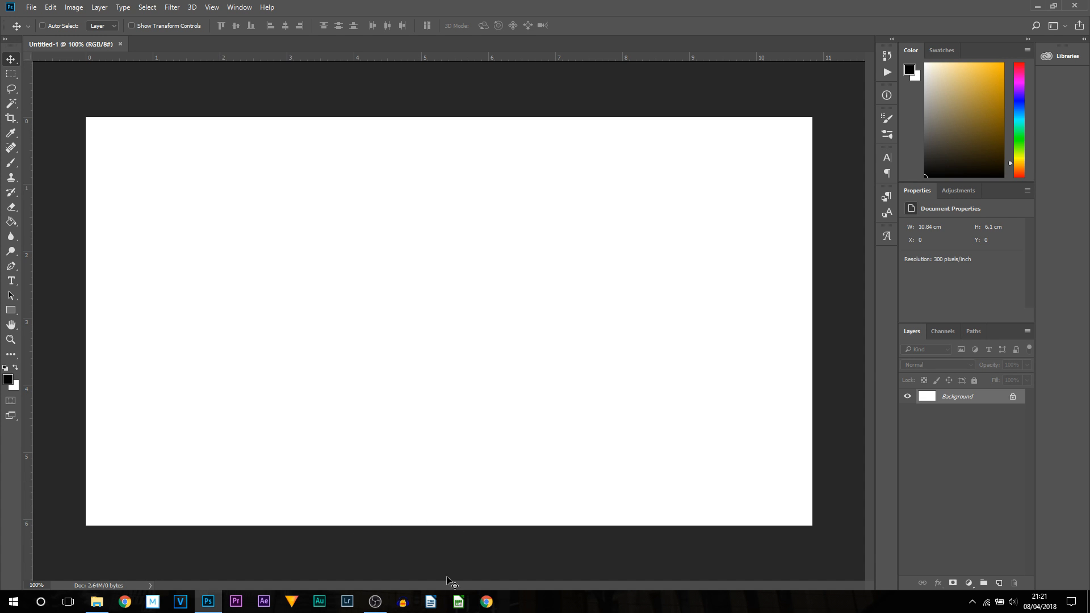
- Switch to the browser and search Google Images for "fortnite wallpaper 1920x1080"
click(487, 602)
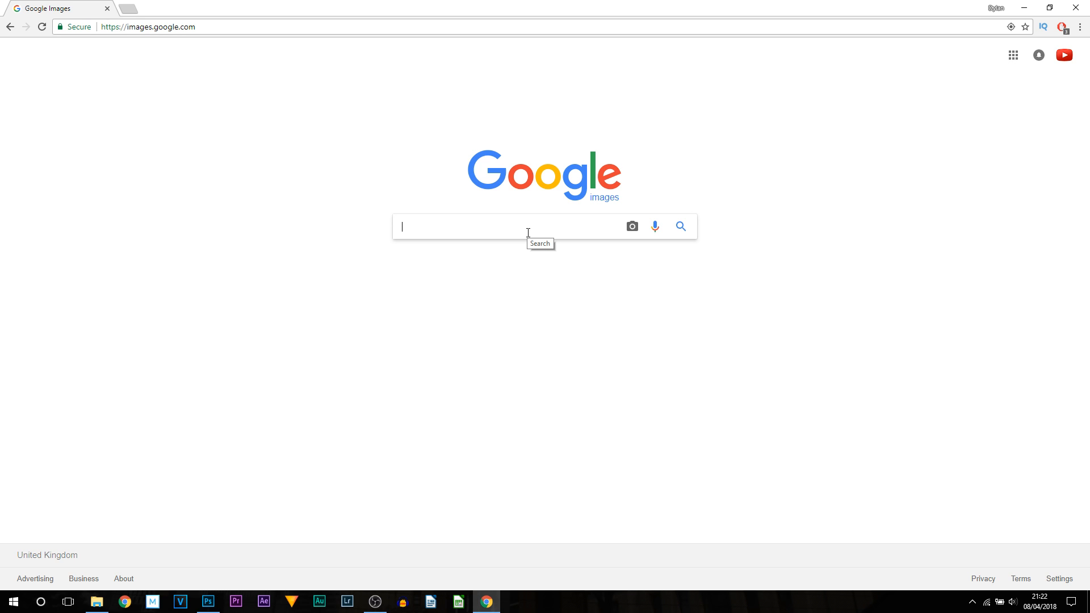
text(fortnite wallpaper)
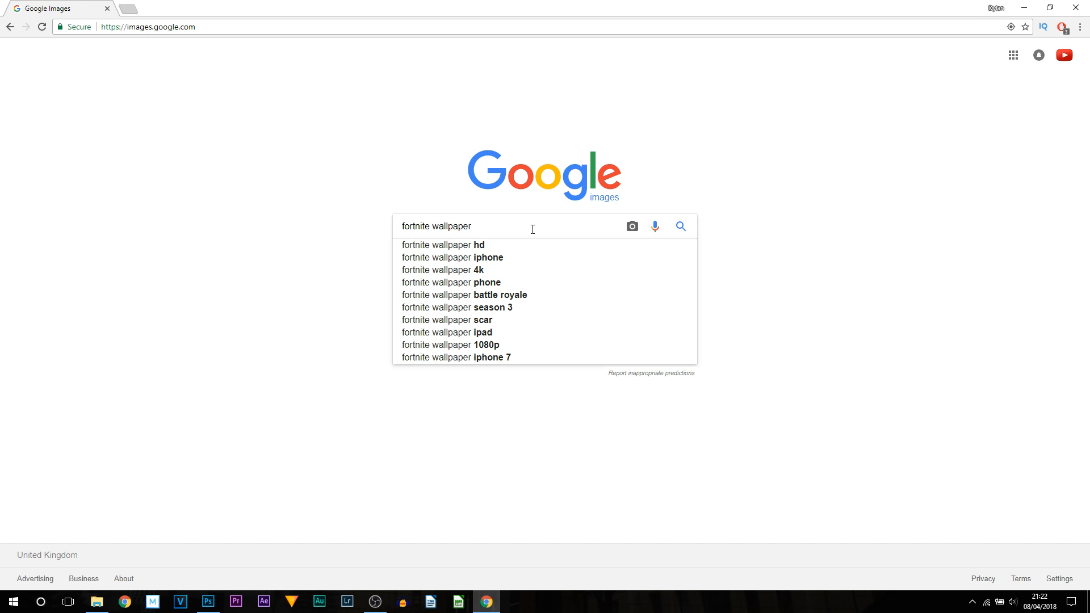
text(1920x1080)
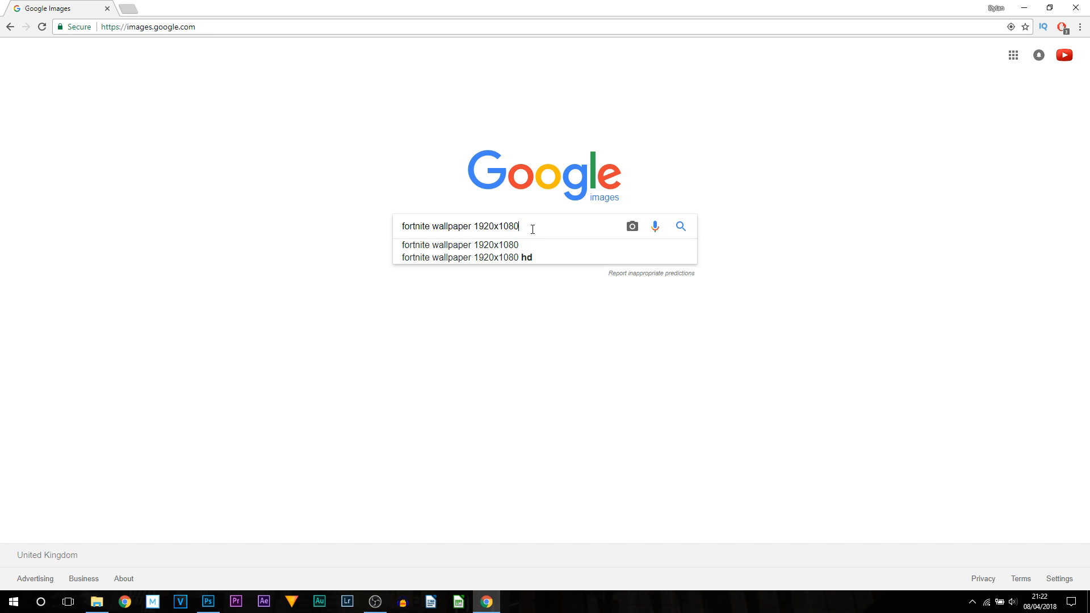
key(Return)
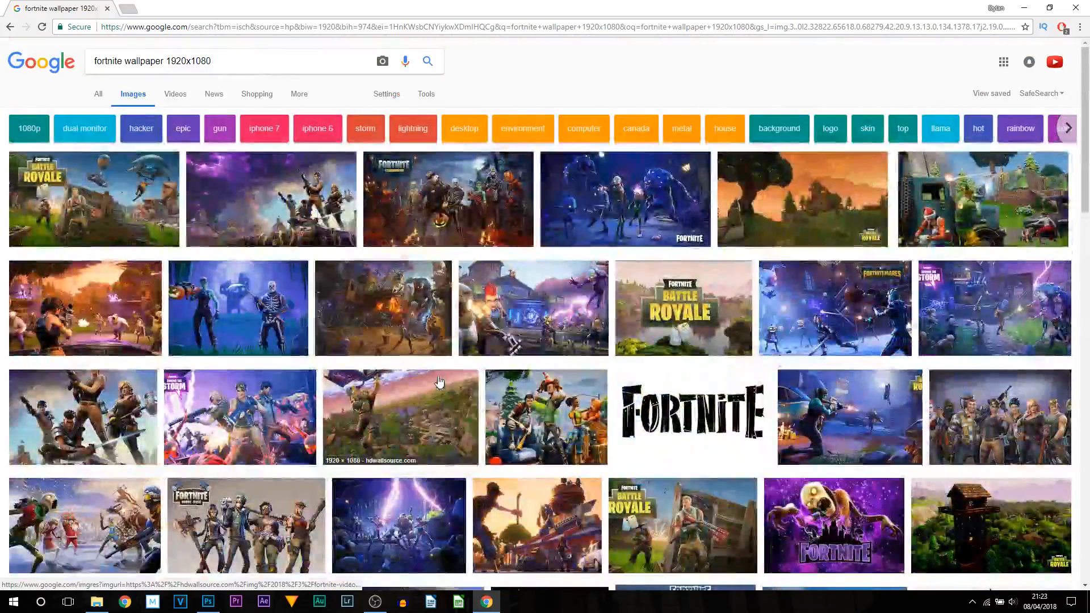
- Open the lightning battle-scene wallpaper from the results and copy the image
scroll(438, 389, down, 1)
scroll(617, 344, down, 3)
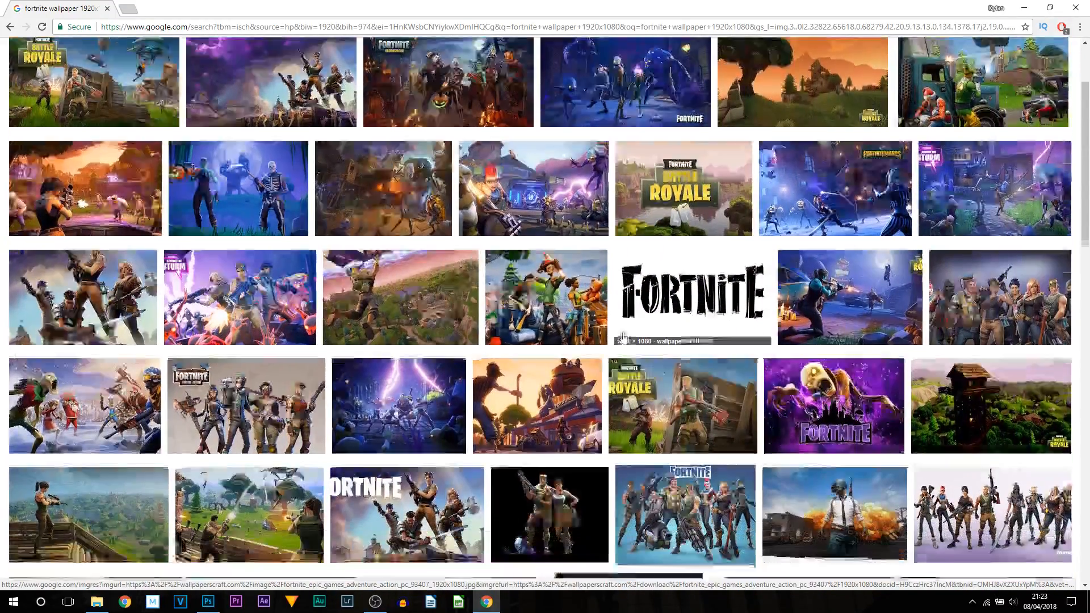
scroll(617, 344, down, 3)
click(399, 128)
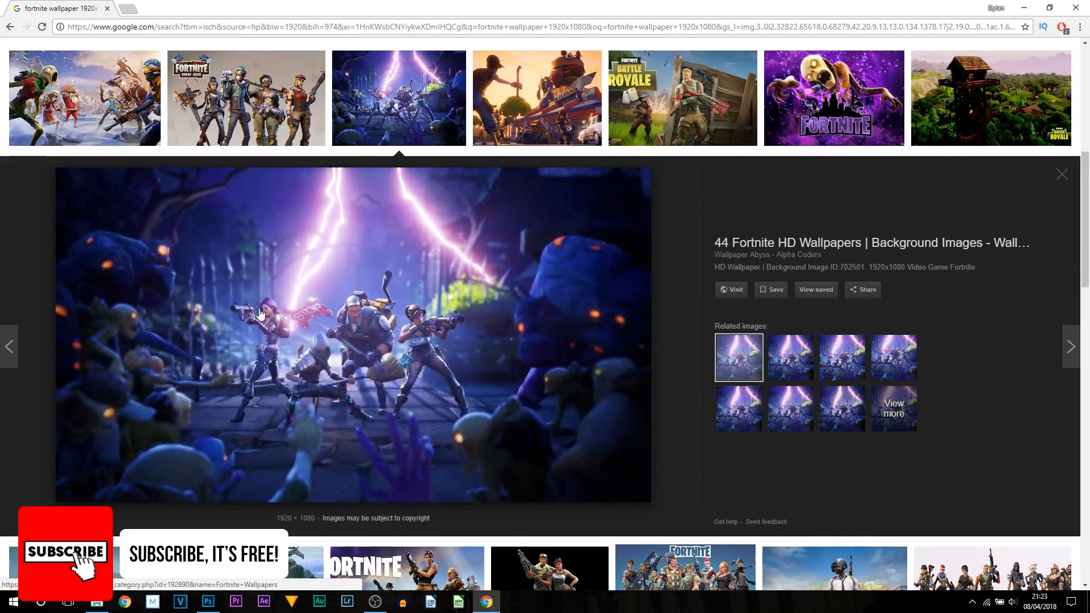
right_click(302, 318)
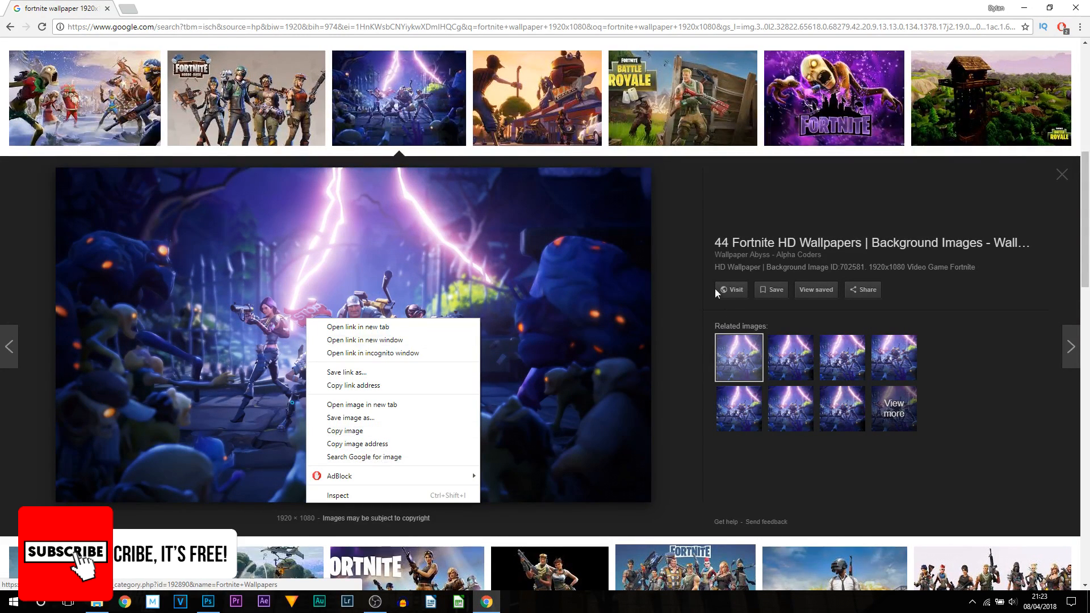
click(683, 278)
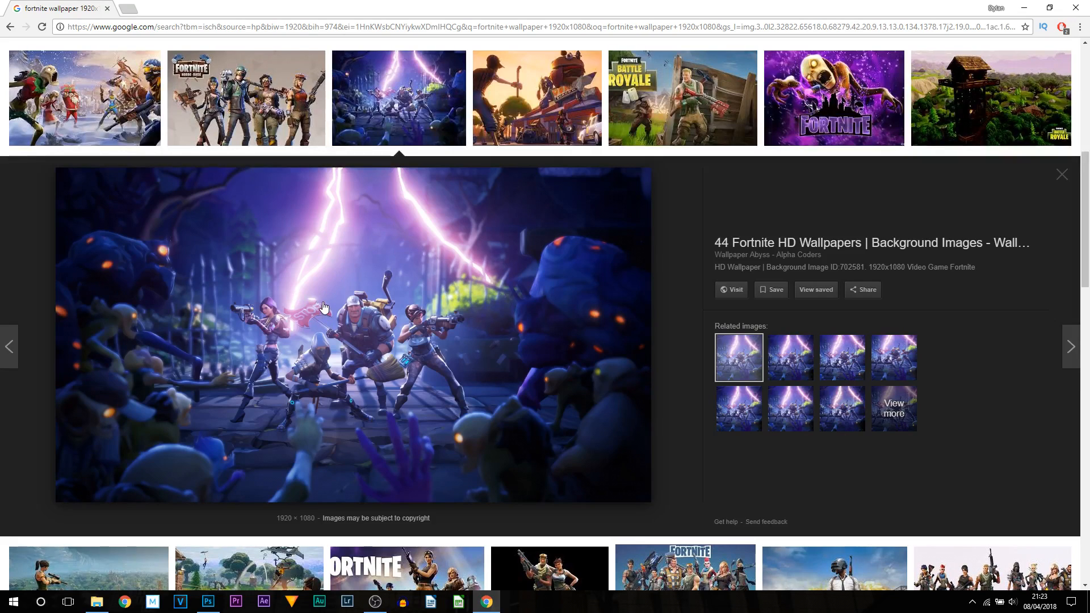
right_click(302, 293)
click(355, 401)
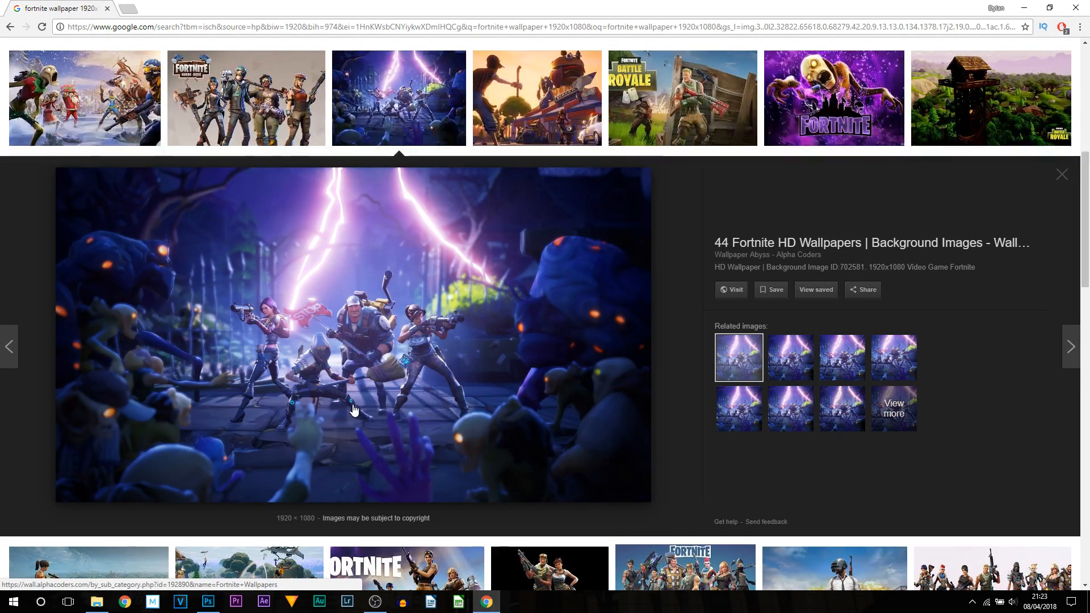
- Switch to Photoshop and paste the copied wallpaper into the document as a new layer
click(208, 602)
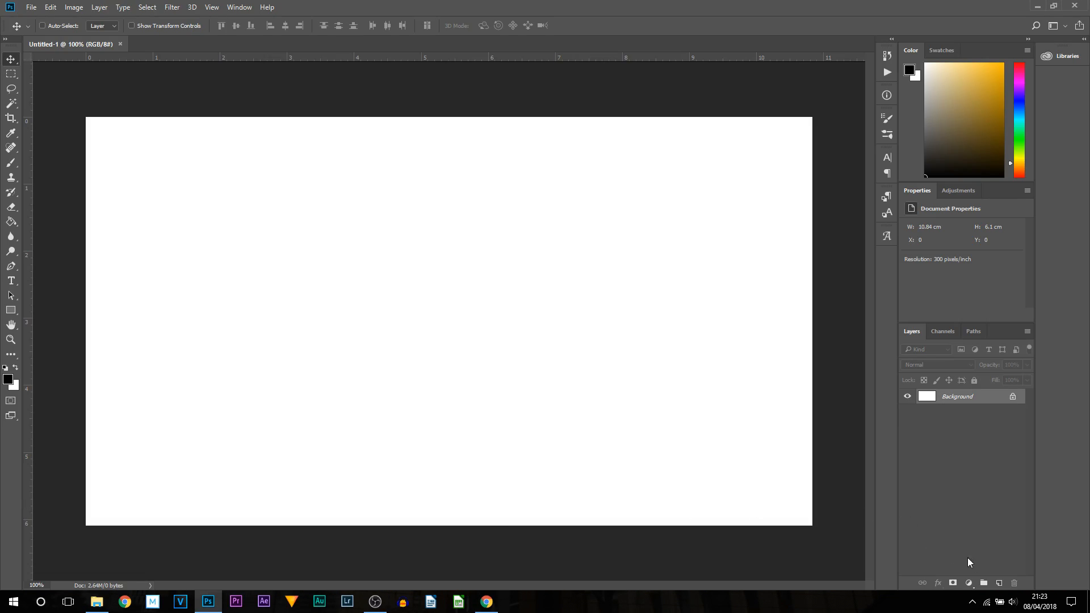
click(999, 584)
key(ctrl+v)
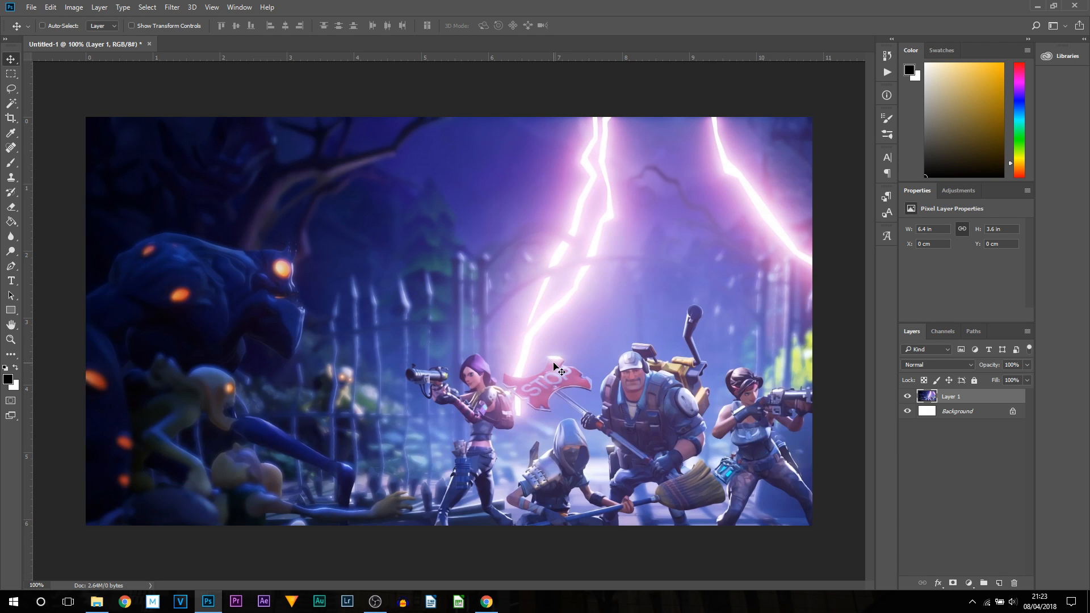
drag(679, 372, 691, 344)
scroll(437, 320, down, 3)
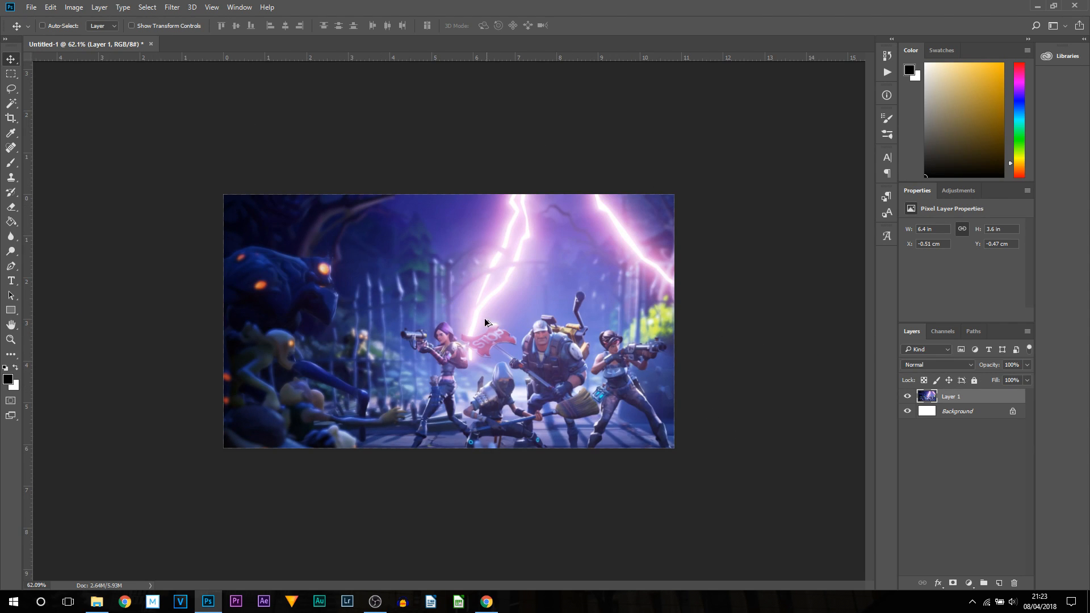
- Scale the pasted wallpaper layer with Free Transform so it fits the canvas exactly
key(ctrl)
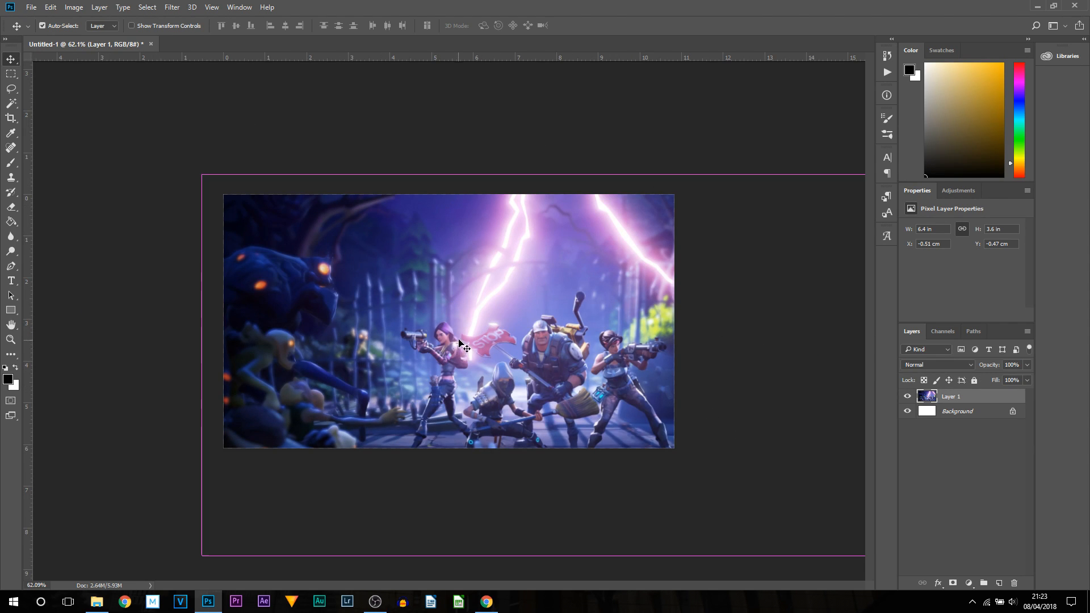
key(ctrl+t)
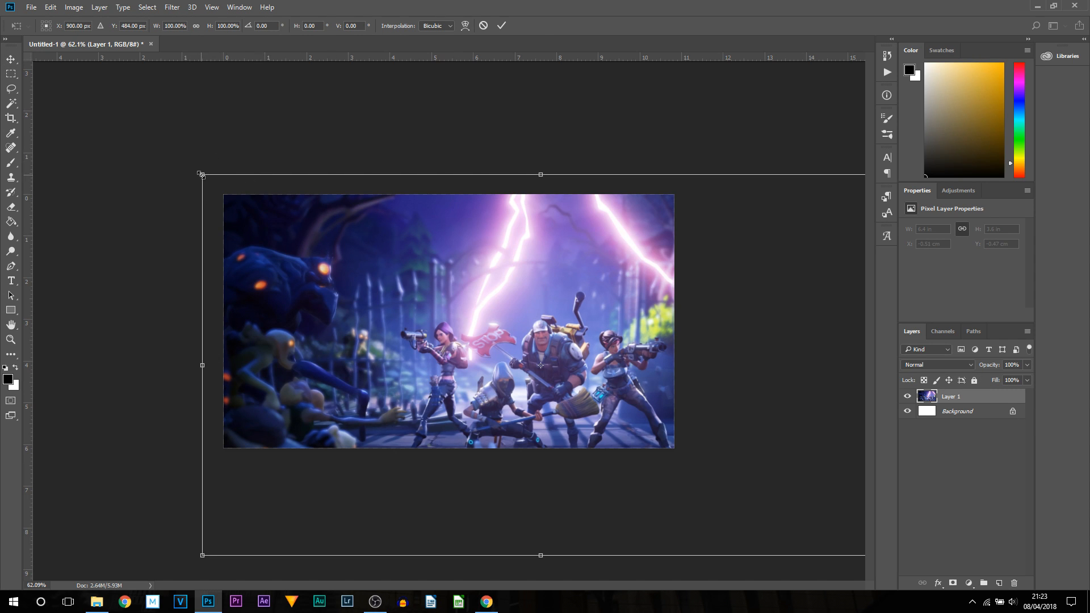
drag(201, 174, 407, 282)
drag(625, 360, 449, 267)
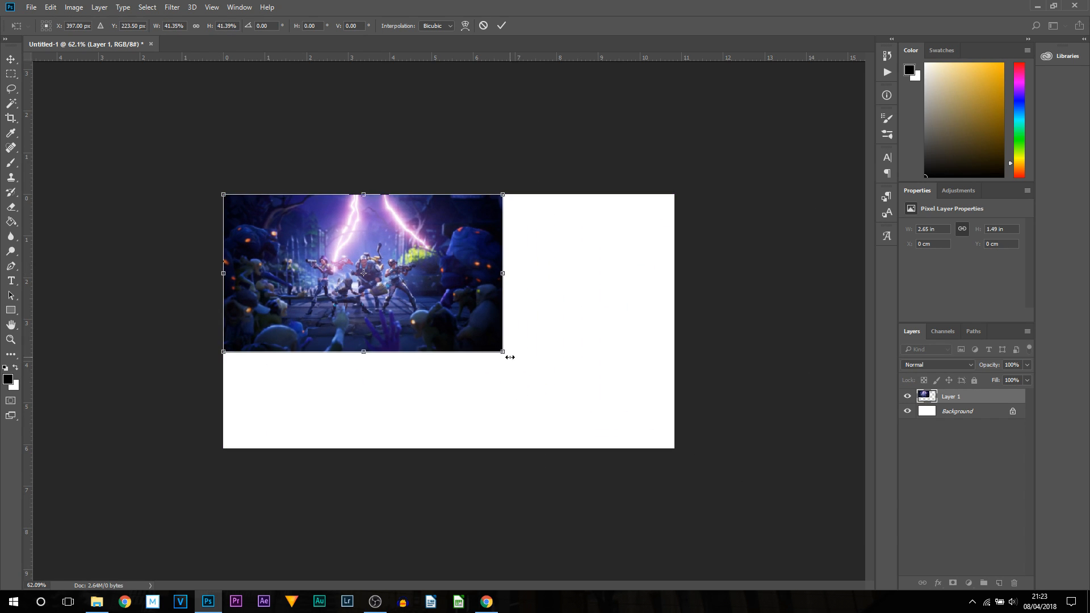
drag(503, 353, 679, 448)
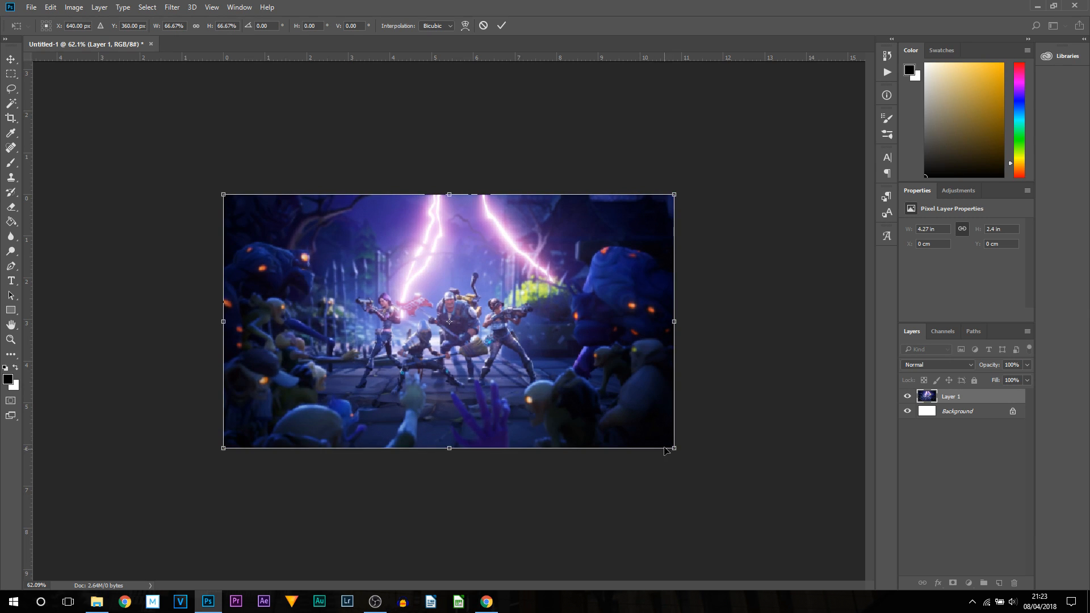
key(Return)
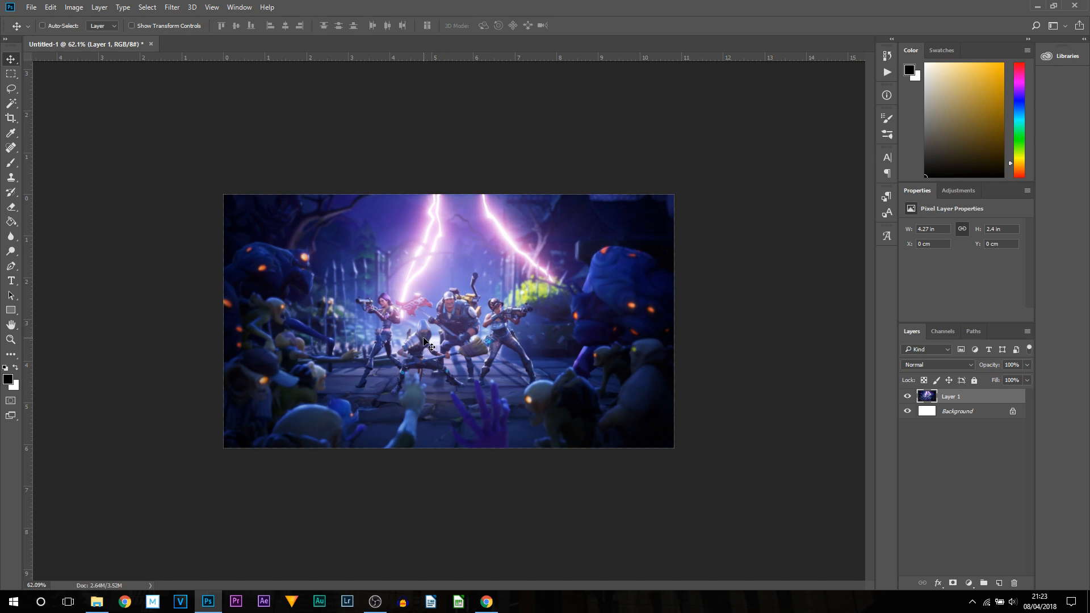
- Enlarge the wallpaper layer to about 131% with Free Transform so it overflows the canvas edges
scroll(462, 359, up, 10)
scroll(464, 371, down, 10)
scroll(465, 379, up, 9)
scroll(465, 379, down, 8)
scroll(454, 375, up, 1)
scroll(451, 371, down, 1)
key(ctrl+t)
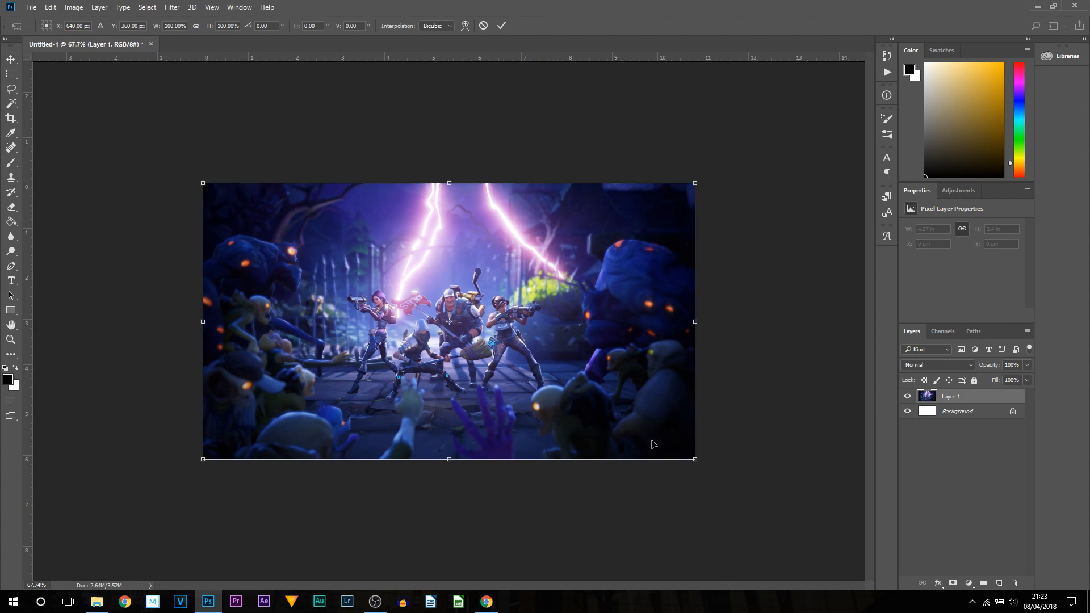
drag(697, 459, 751, 491)
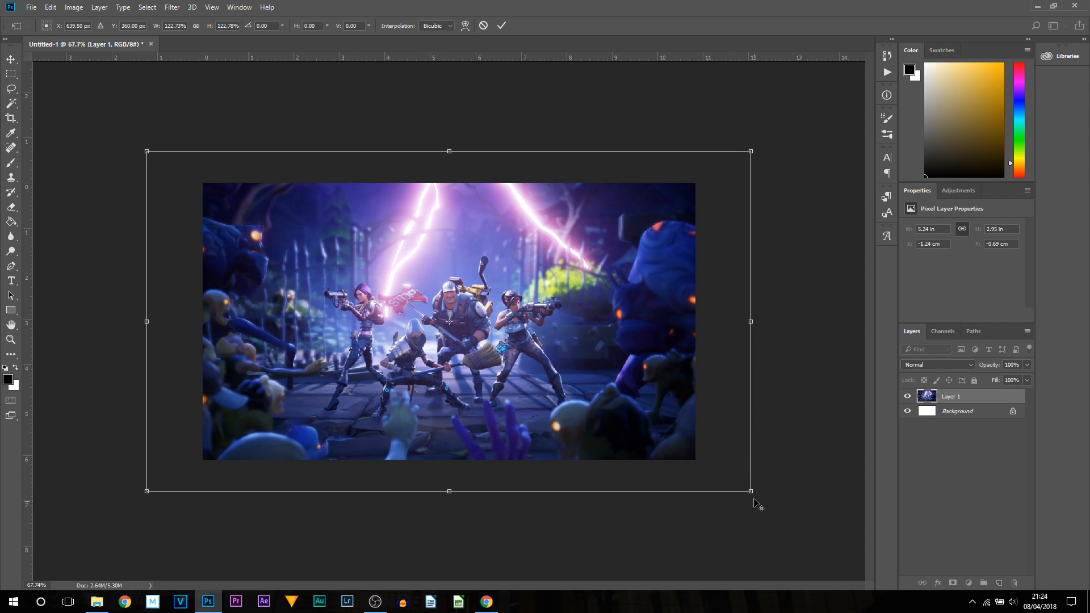
drag(750, 491, 774, 505)
drag(735, 434, 741, 433)
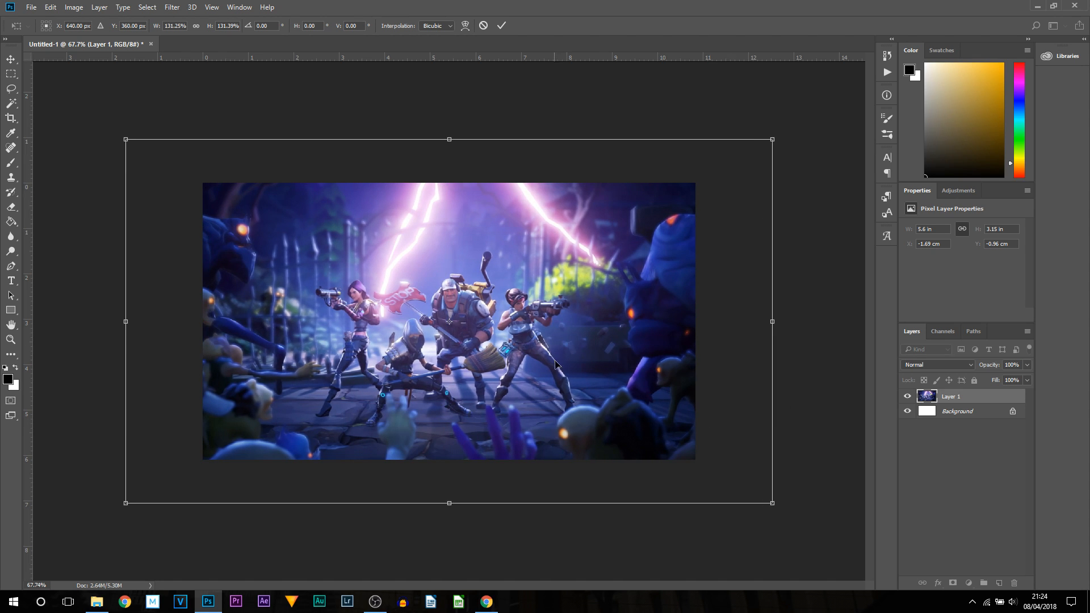
key(Return)
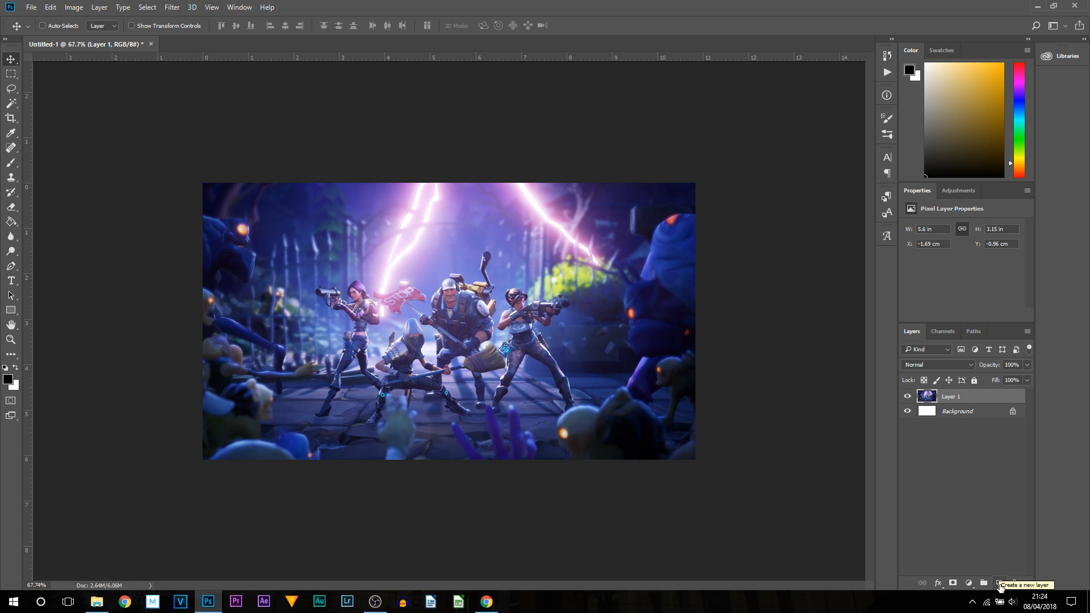
- Add a new layer and set the Rectangle tool to a black fill with no stroke
click(999, 583)
drag(16, 309, 75, 308)
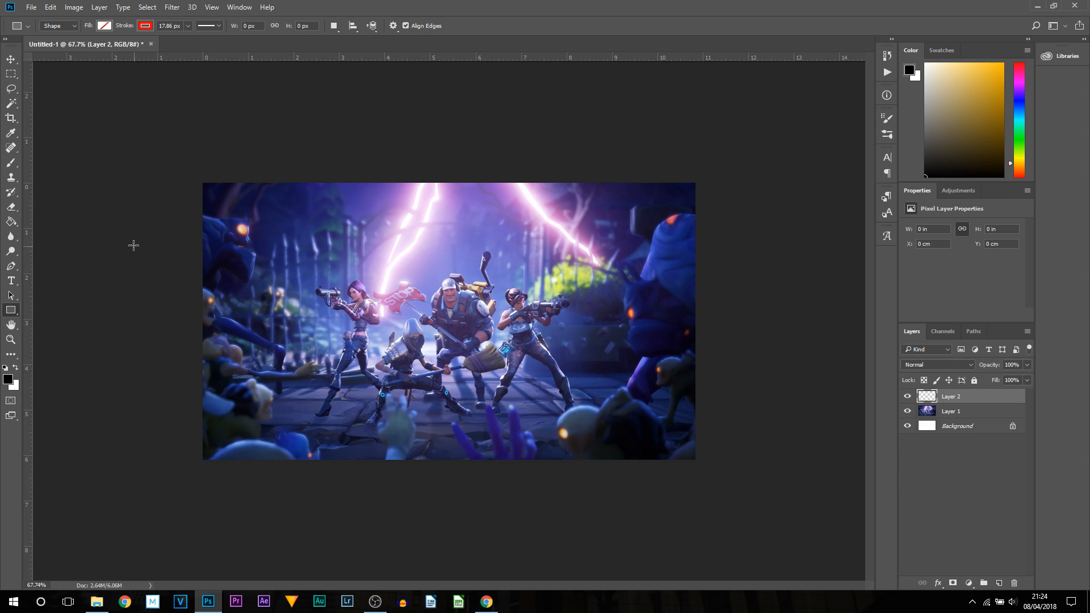
click(146, 26)
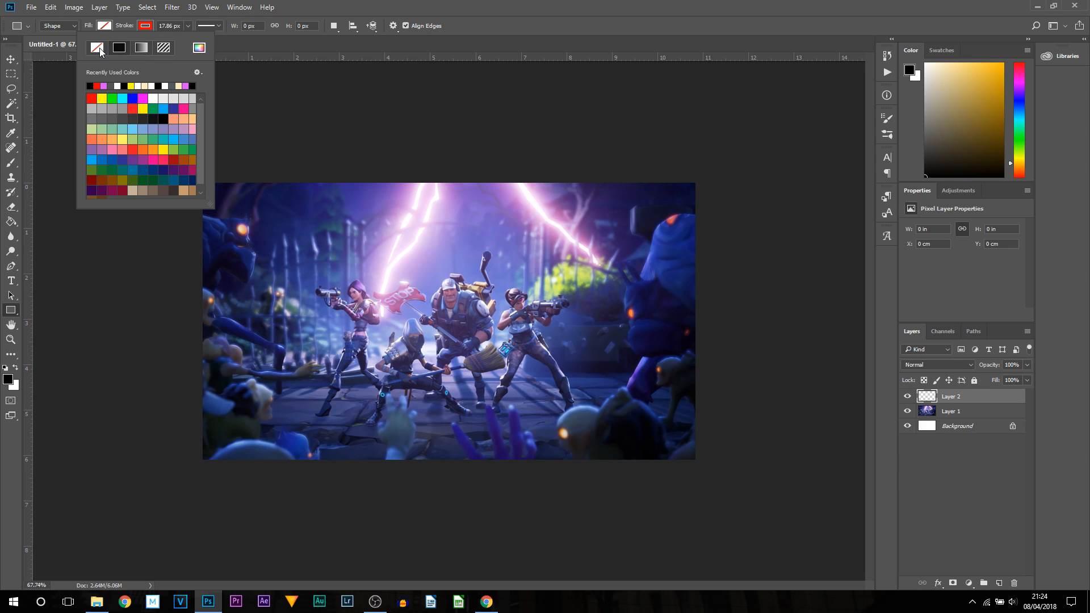
click(99, 51)
click(104, 26)
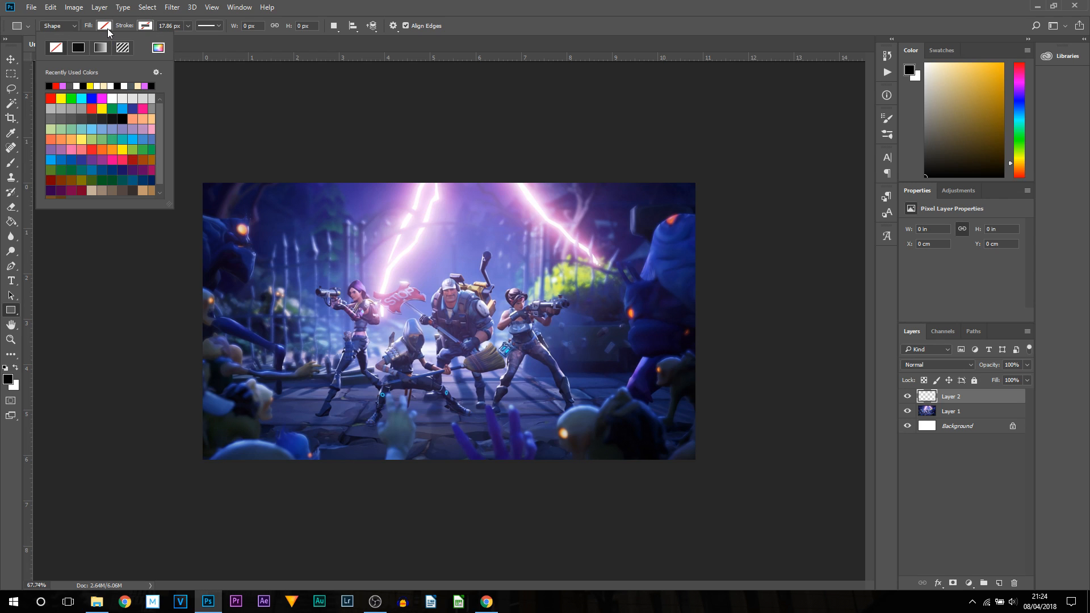
click(90, 86)
click(56, 85)
click(391, 34)
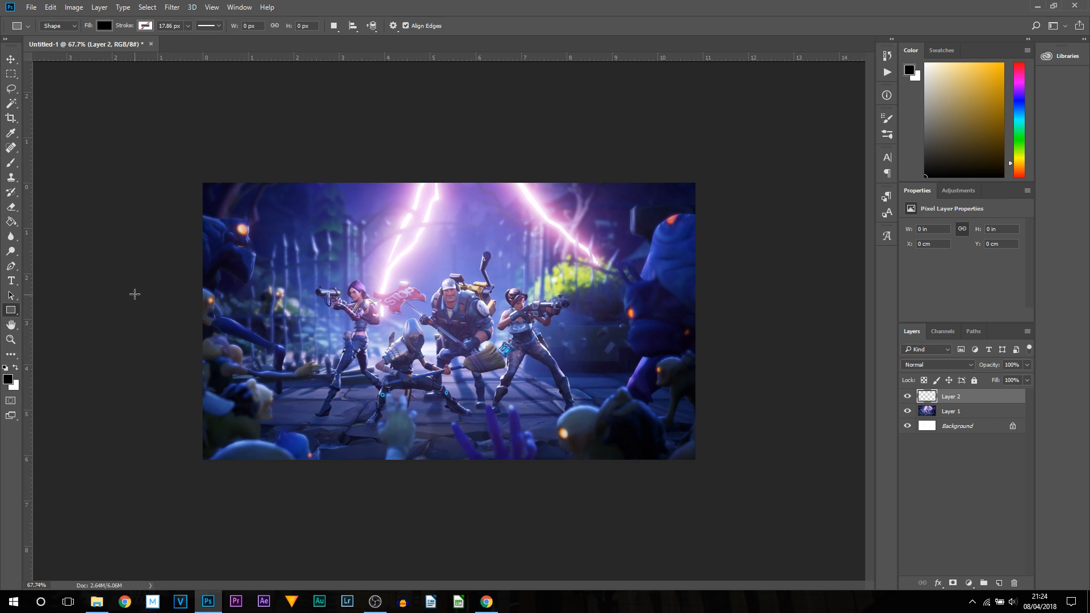
- Draw a rectangle about 1679 × 494 px over the lower part of the canvas and nudge it down slightly
drag(125, 295, 771, 484)
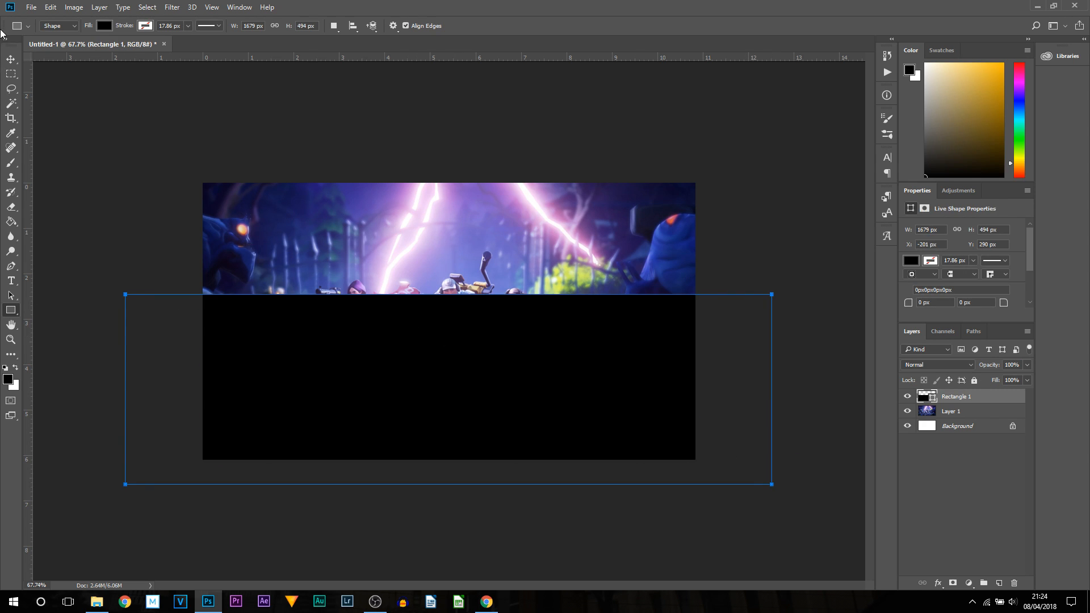
click(11, 59)
drag(543, 344, 548, 371)
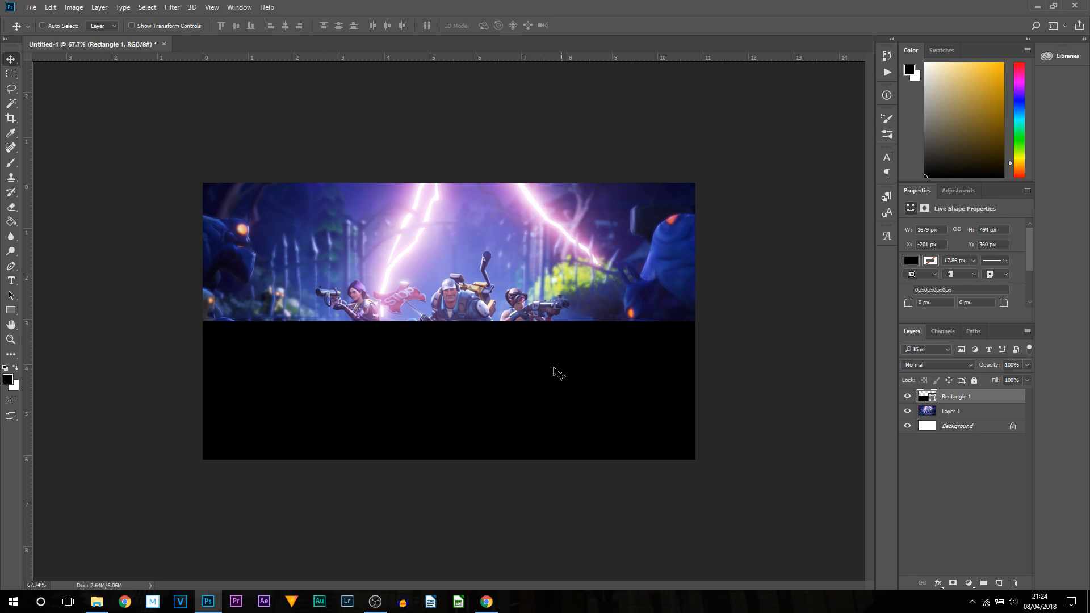
- Change the rectangle's fill to a gradient and set its left colour stop to grey #6b6b6b in the Gradient Editor
click(910, 262)
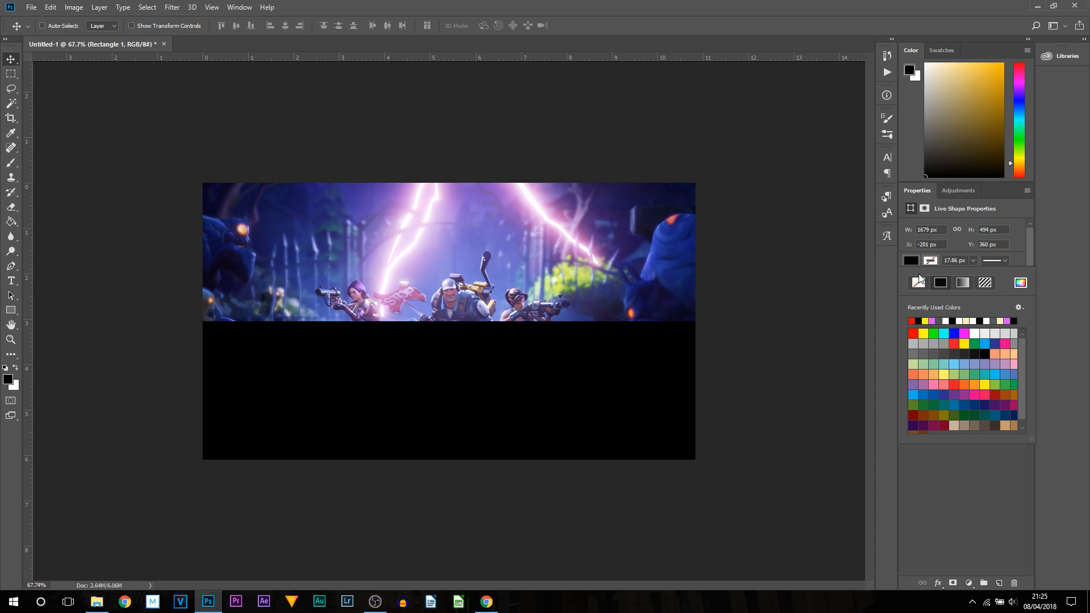
click(962, 287)
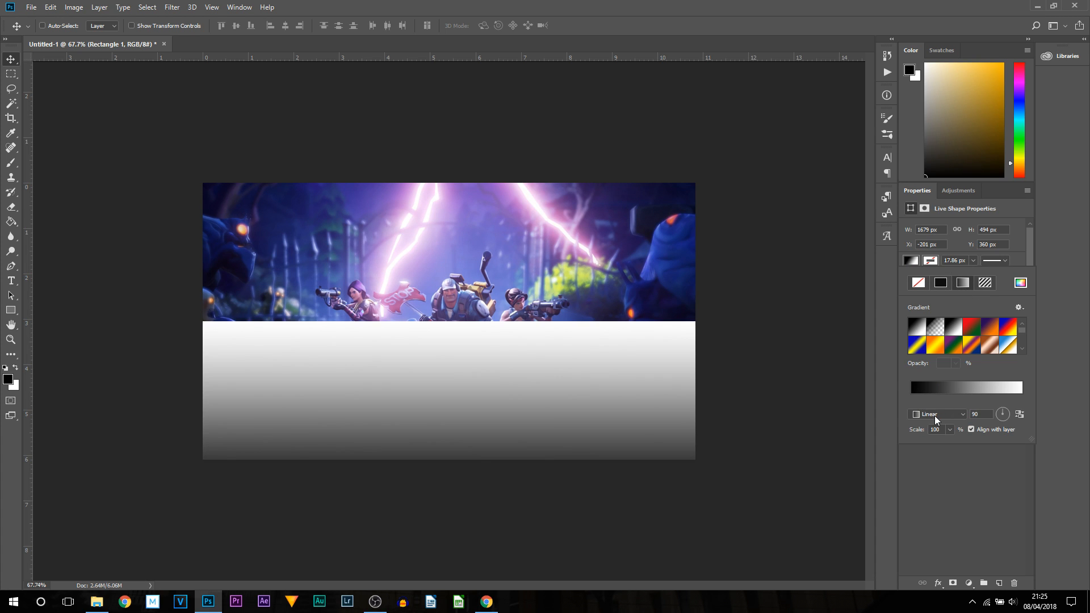
click(917, 389)
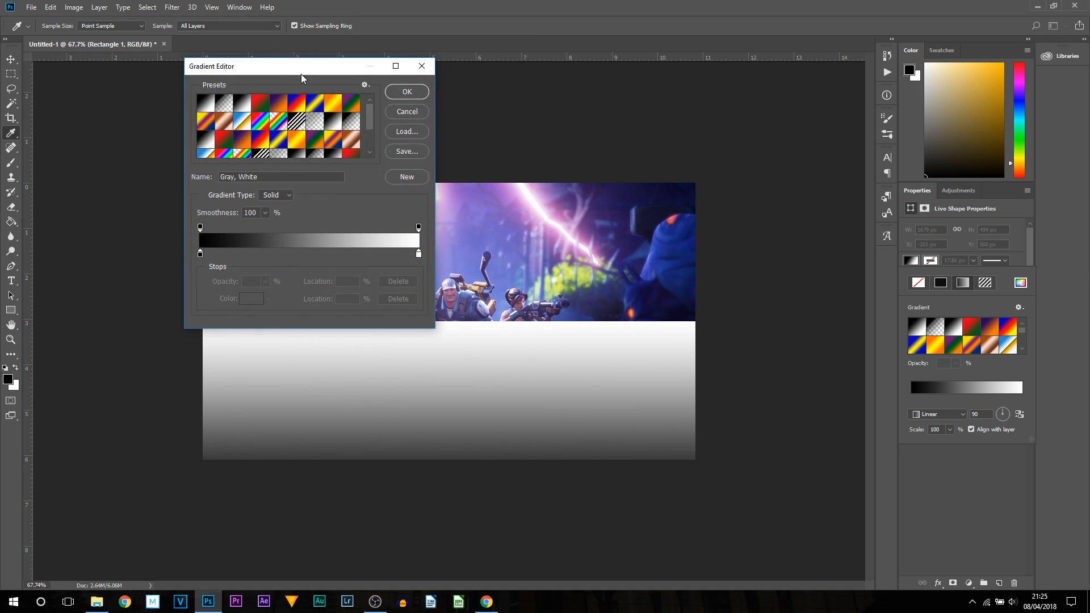
drag(304, 68, 827, 67)
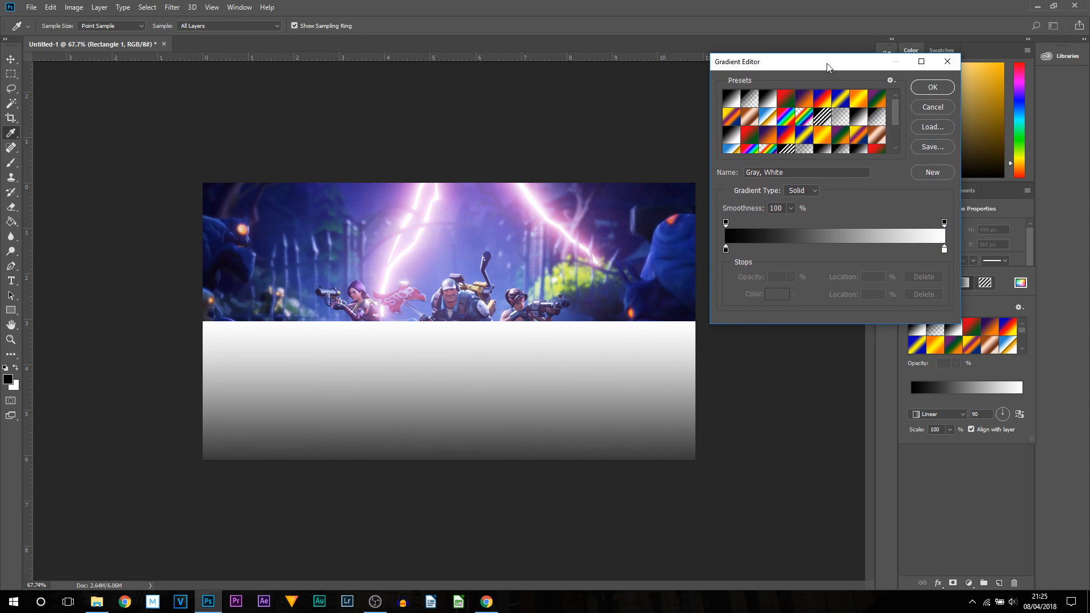
double_click(725, 250)
drag(757, 219, 681, 177)
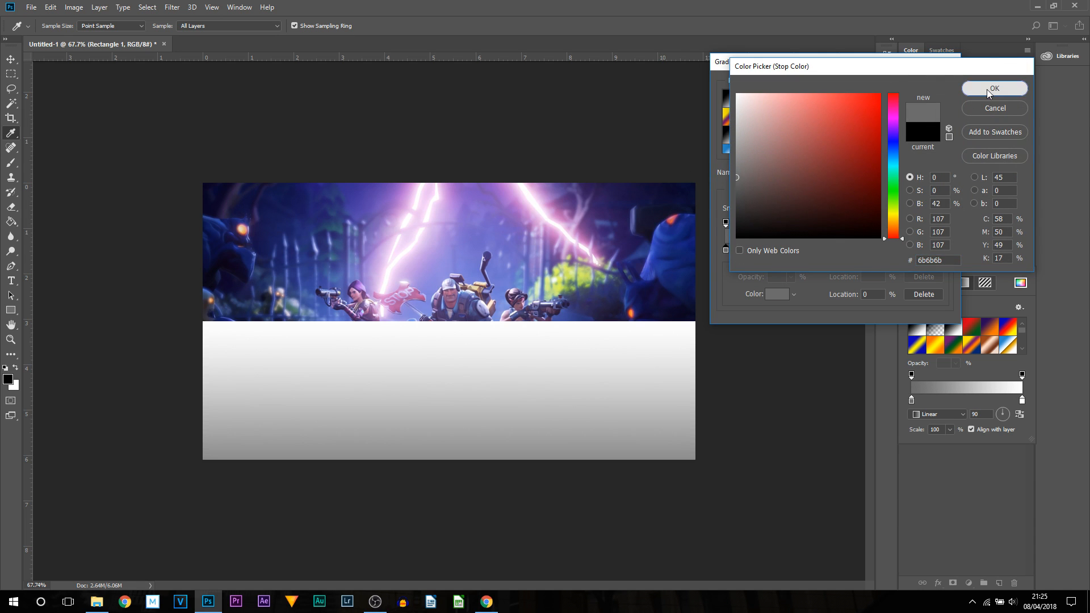
click(988, 91)
- Set the gradient's right-end opacity stop to 0%
click(944, 250)
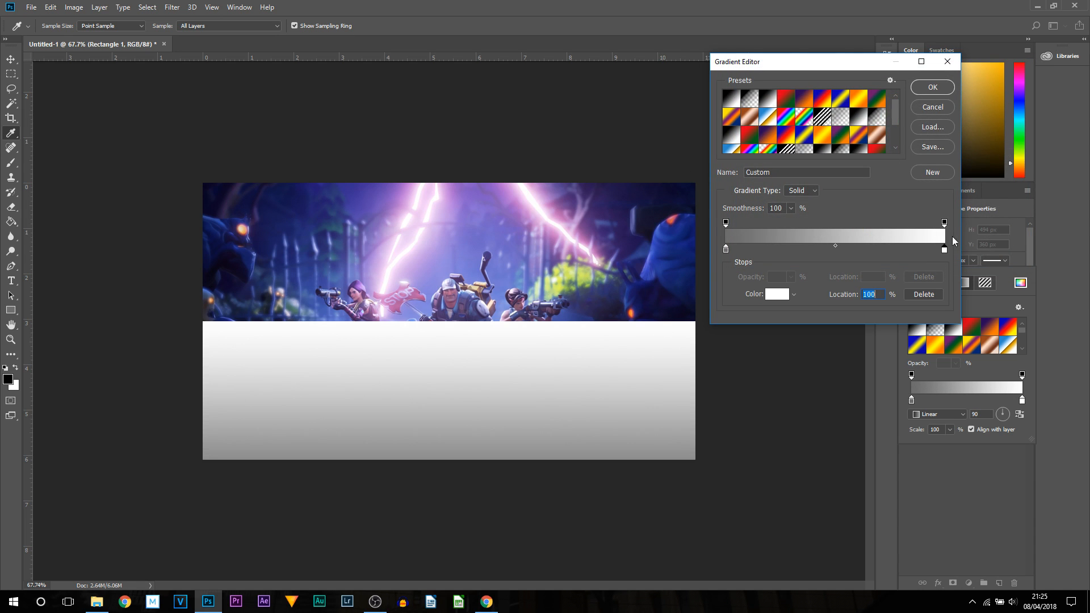
click(945, 223)
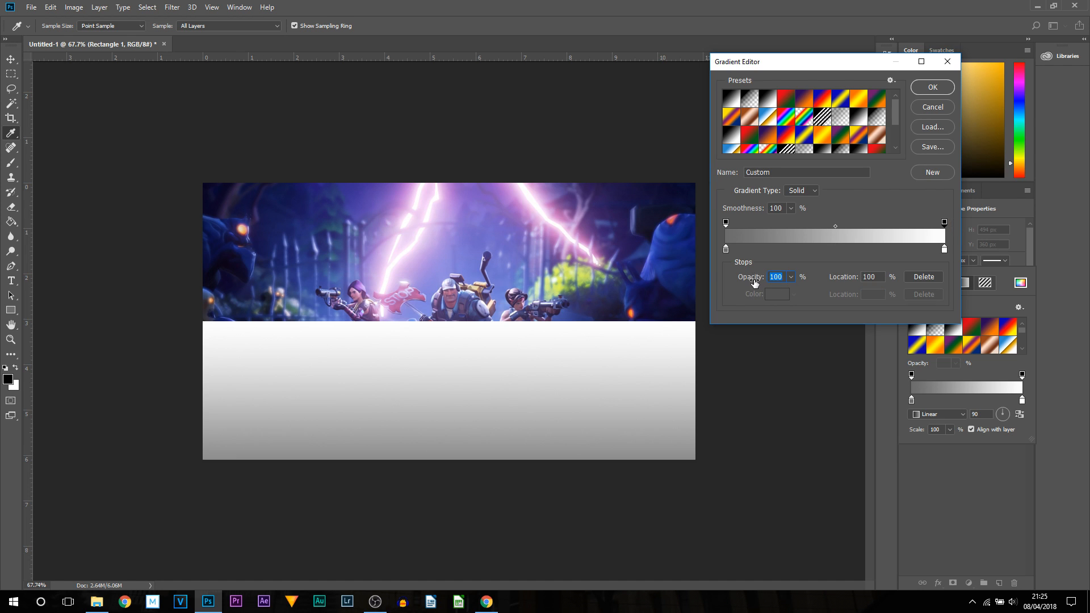
text(0)
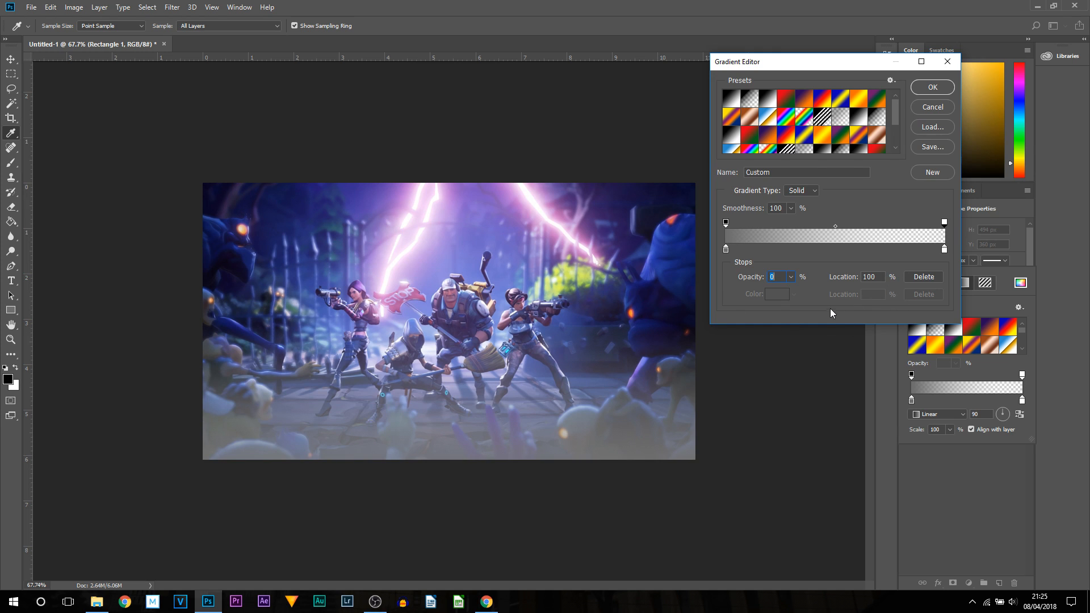
- Set the gradient's left colour stop to dark blue #152672, sampled from the wallpaper, and confirm the Gradient Editor
double_click(726, 249)
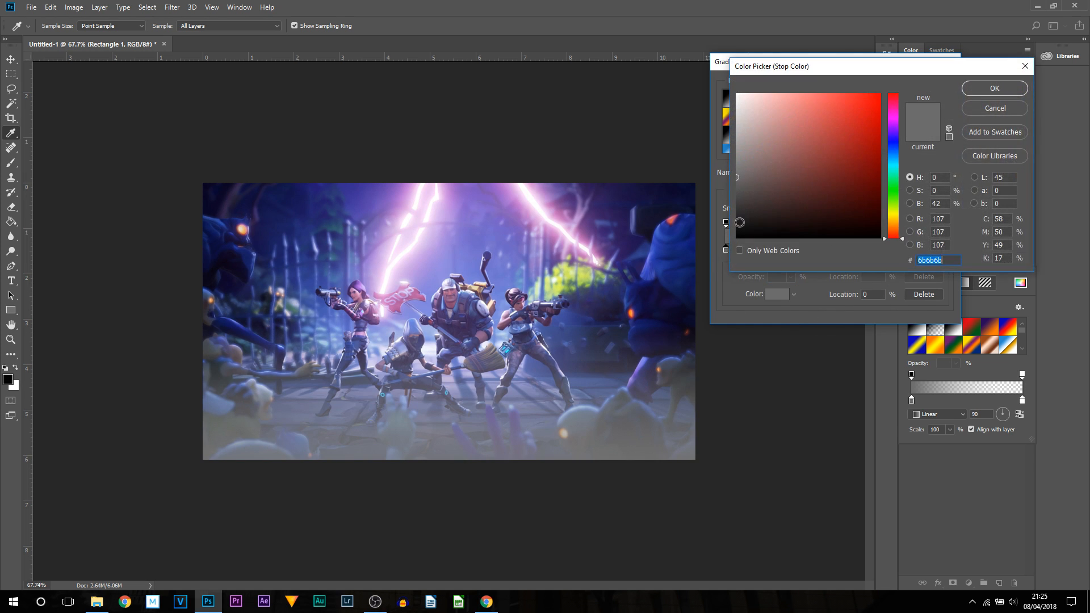
text(ff0000)
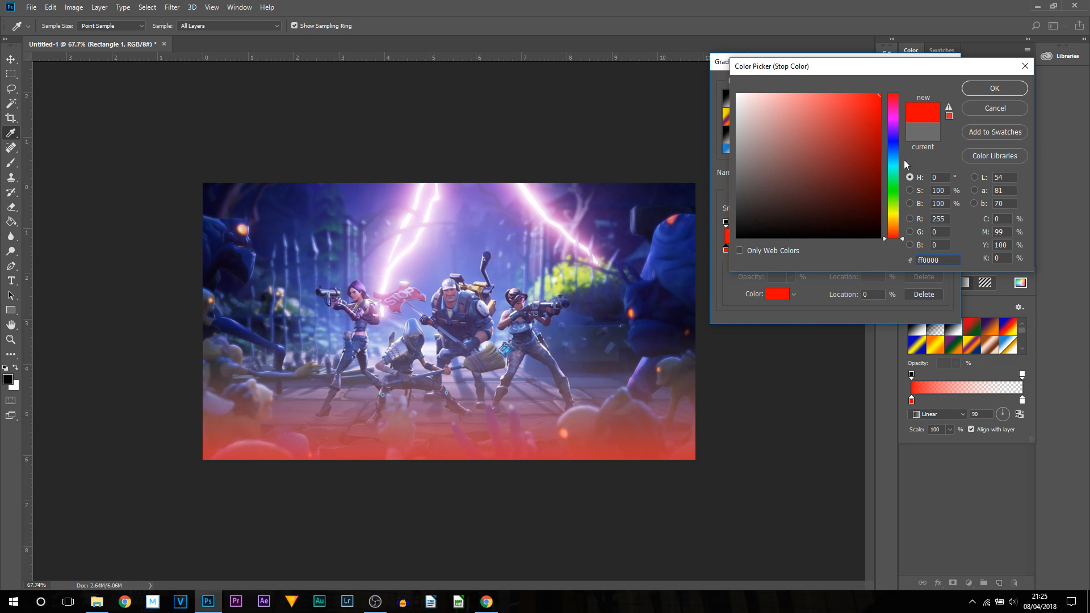
click(899, 125)
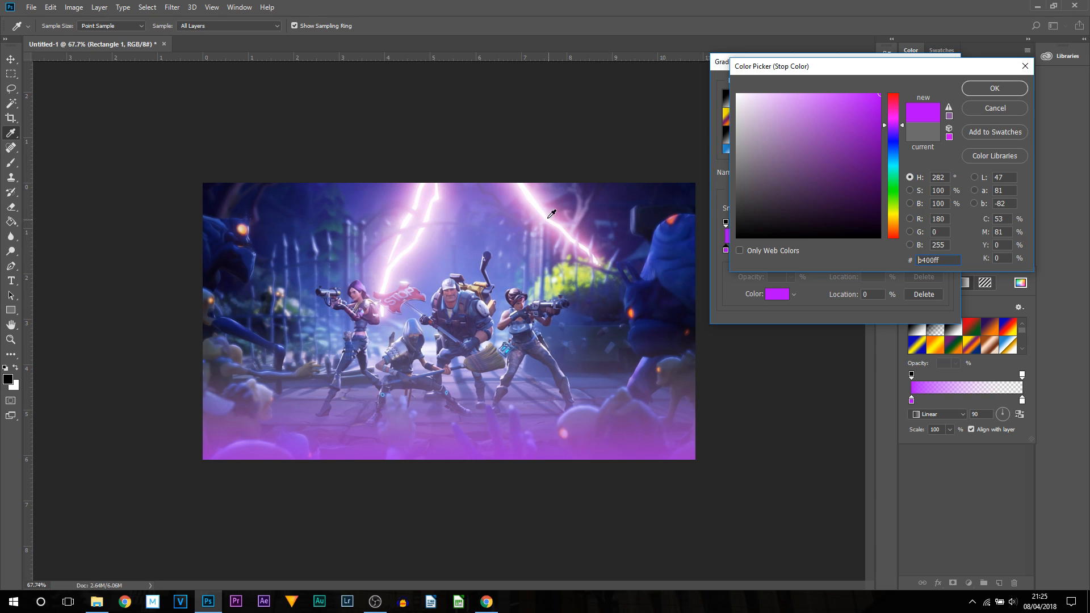
click(534, 192)
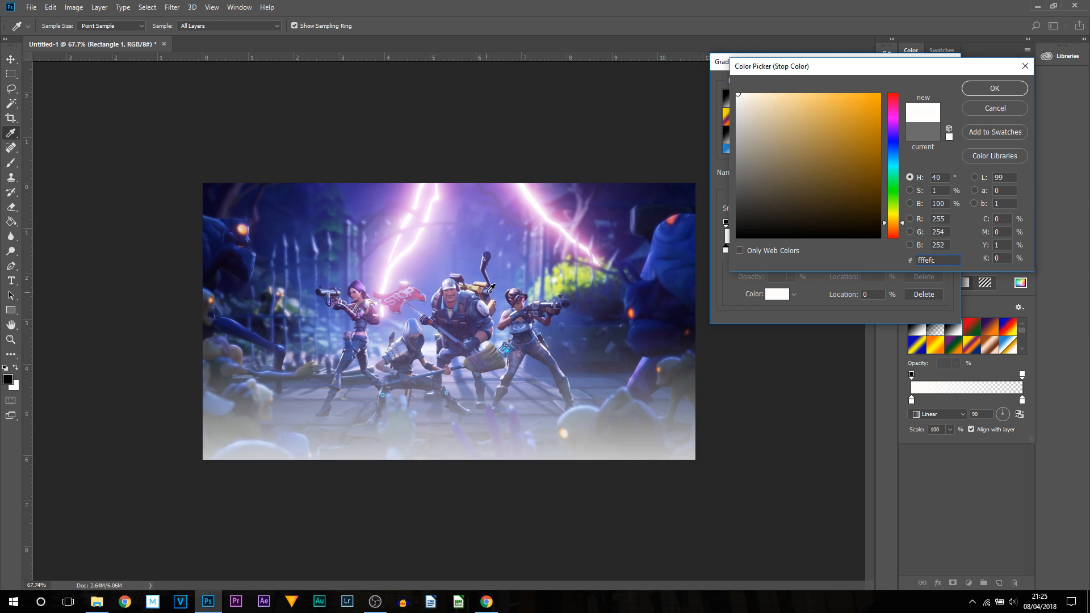
click(677, 246)
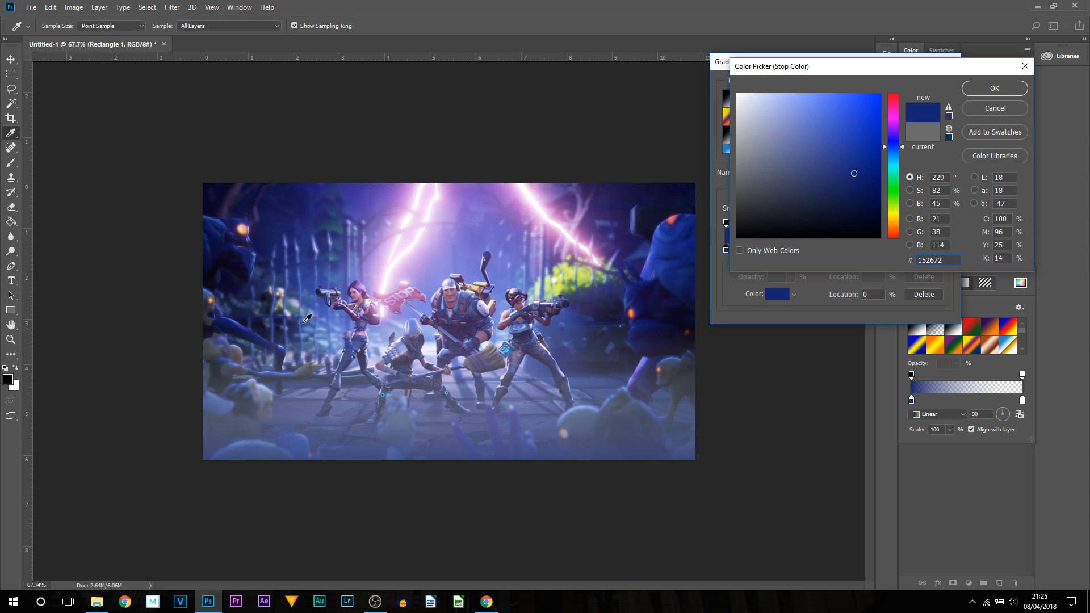
click(985, 94)
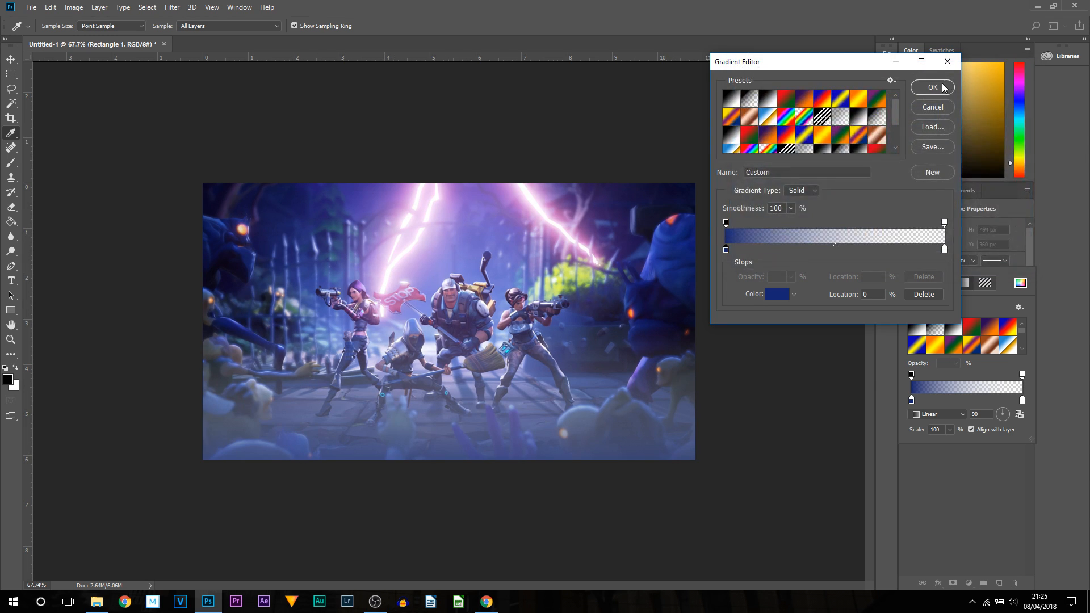
click(929, 85)
- Toggle the gradient rectangle's visibility to compare the result and review its gradient fill settings
click(969, 439)
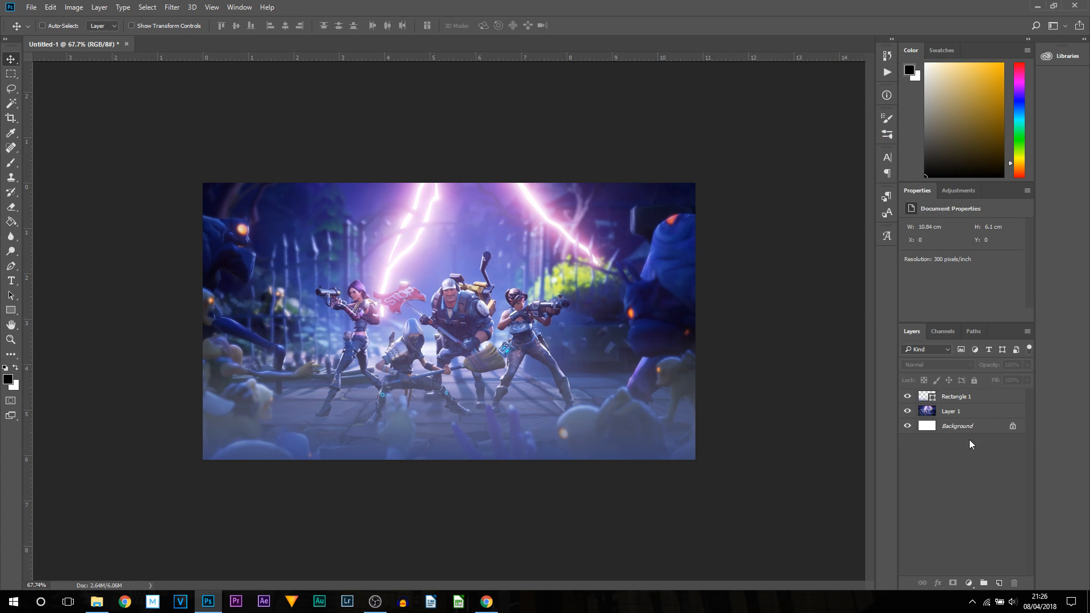
click(908, 401)
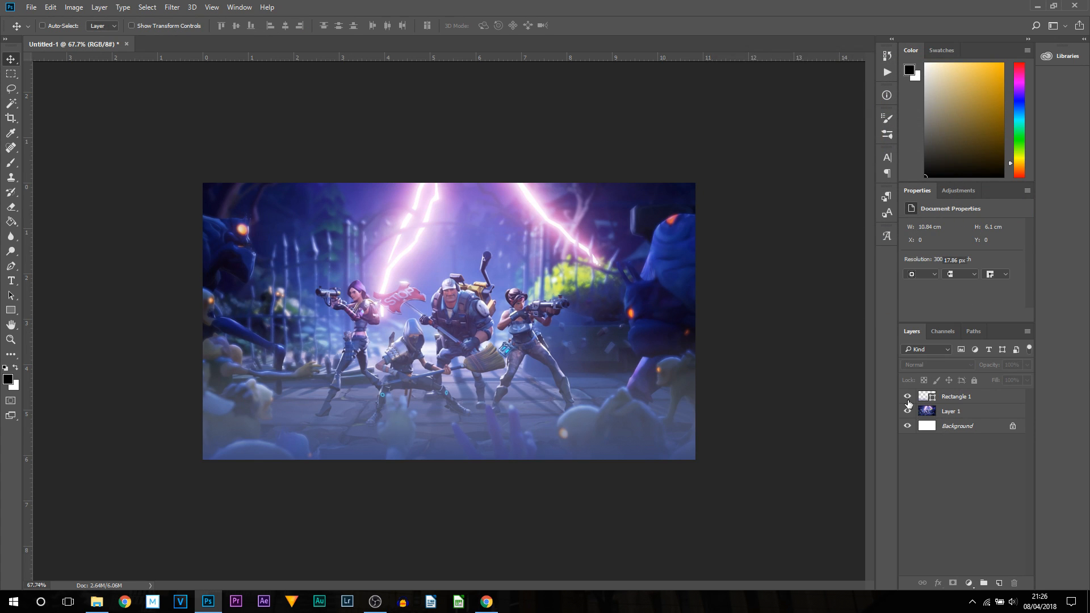
click(906, 397)
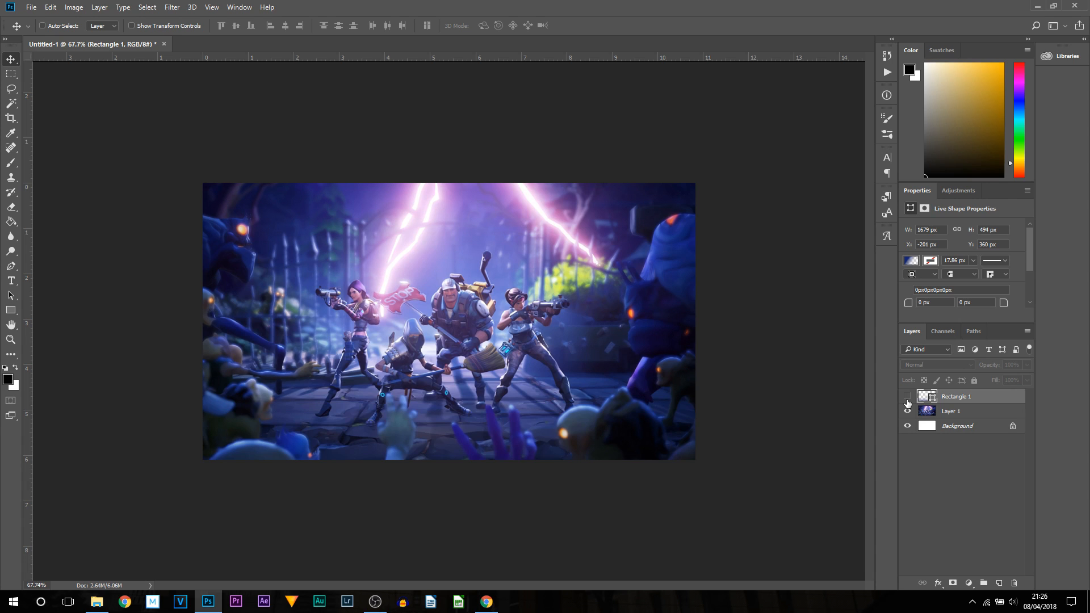
click(907, 398)
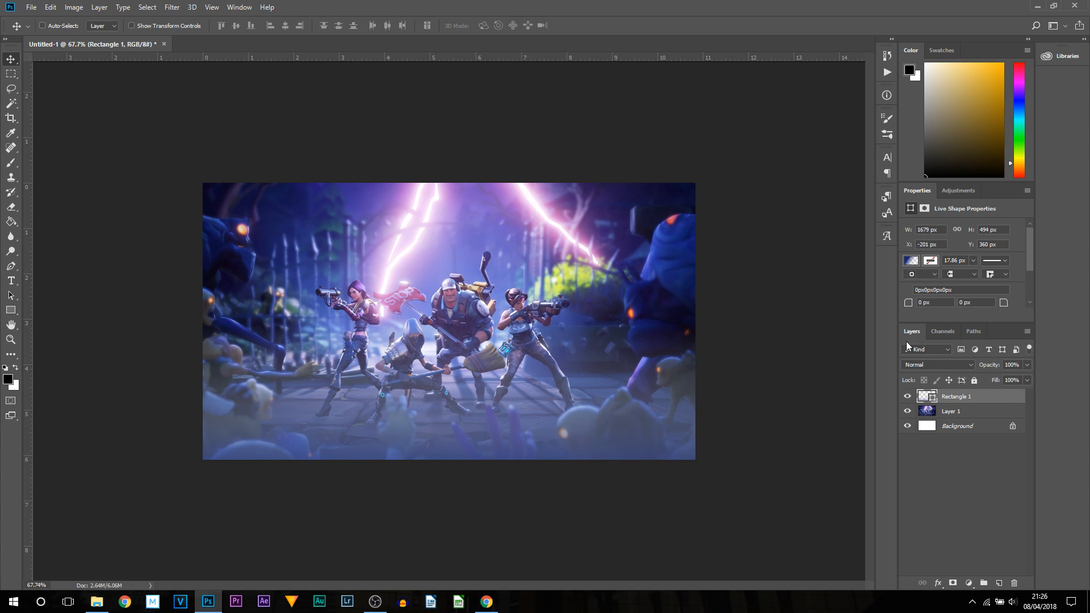
click(911, 260)
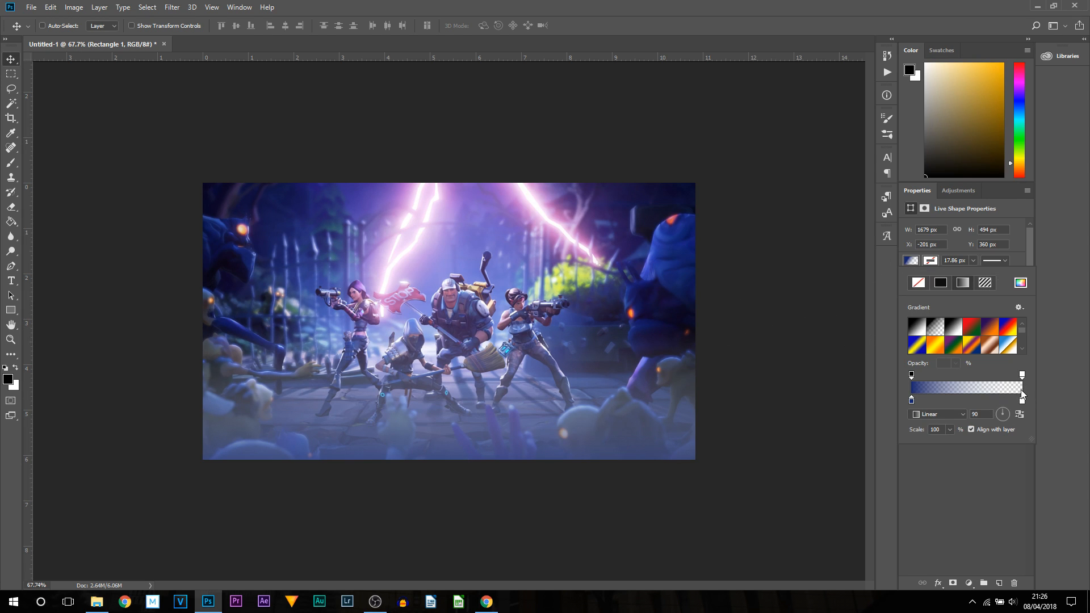
click(823, 410)
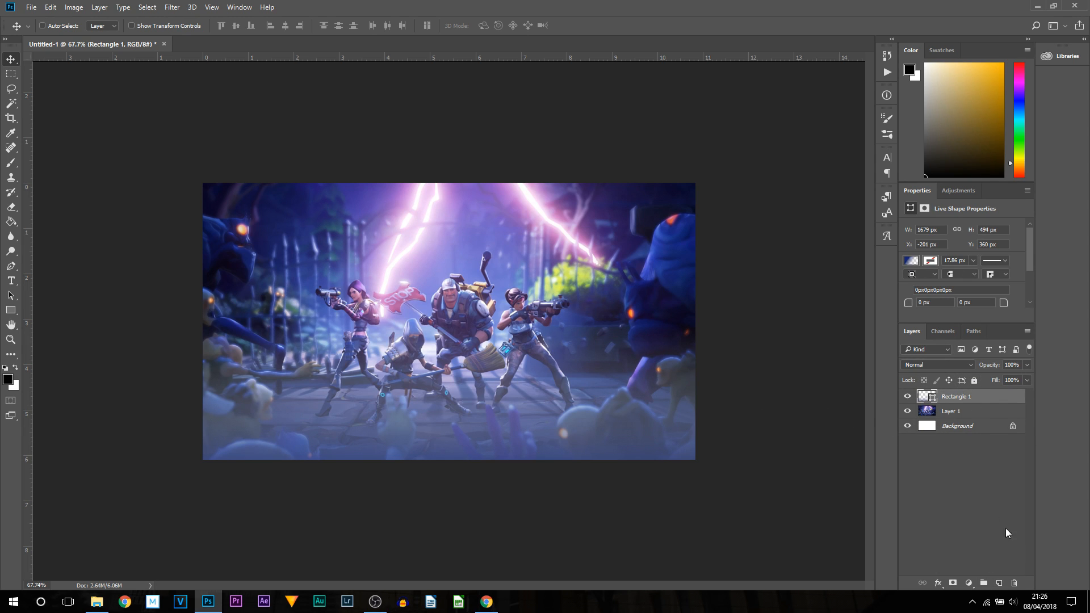
- Add a new layer and draw a black rectangle about 1476 × 847 px covering the whole canvas, nudging it slightly
click(1000, 584)
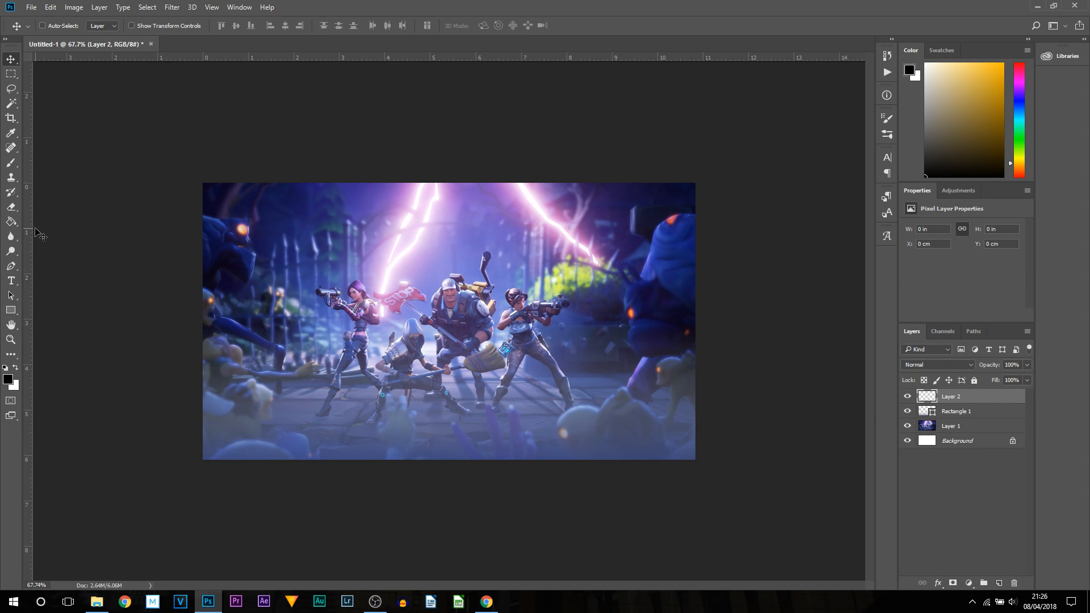
click(13, 312)
drag(172, 164, 740, 489)
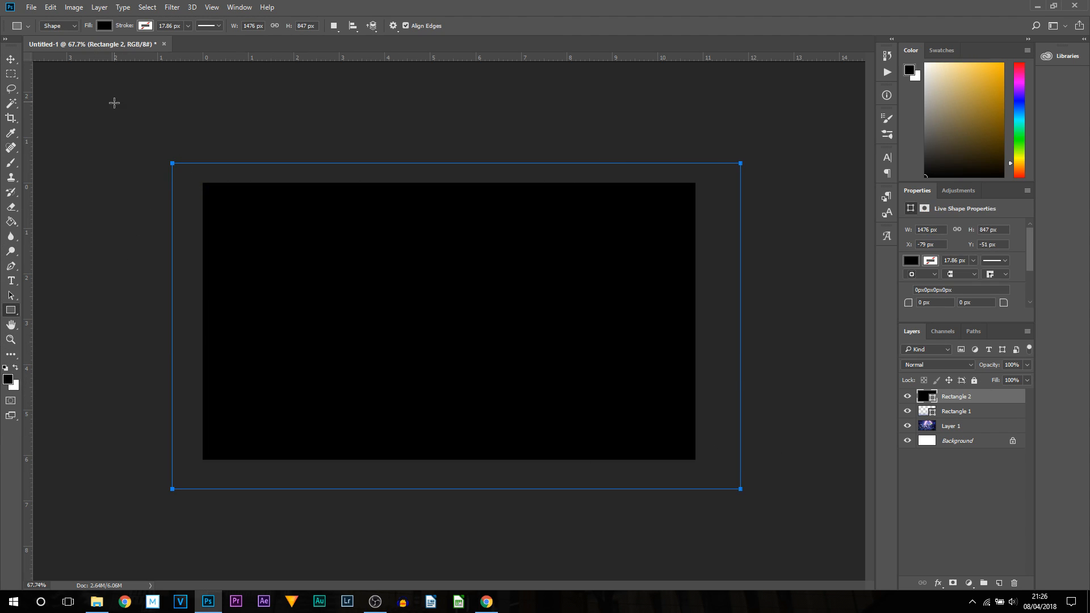
click(11, 59)
drag(452, 304, 480, 303)
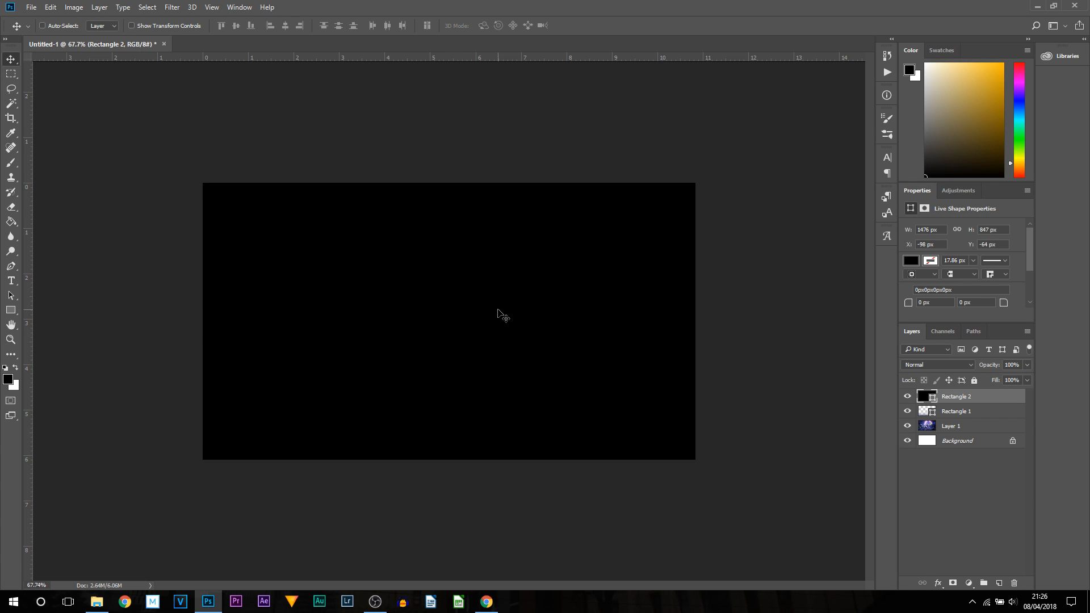
- Fill the new full-canvas rectangle with the orange-yellow-orange preset gradient
click(911, 262)
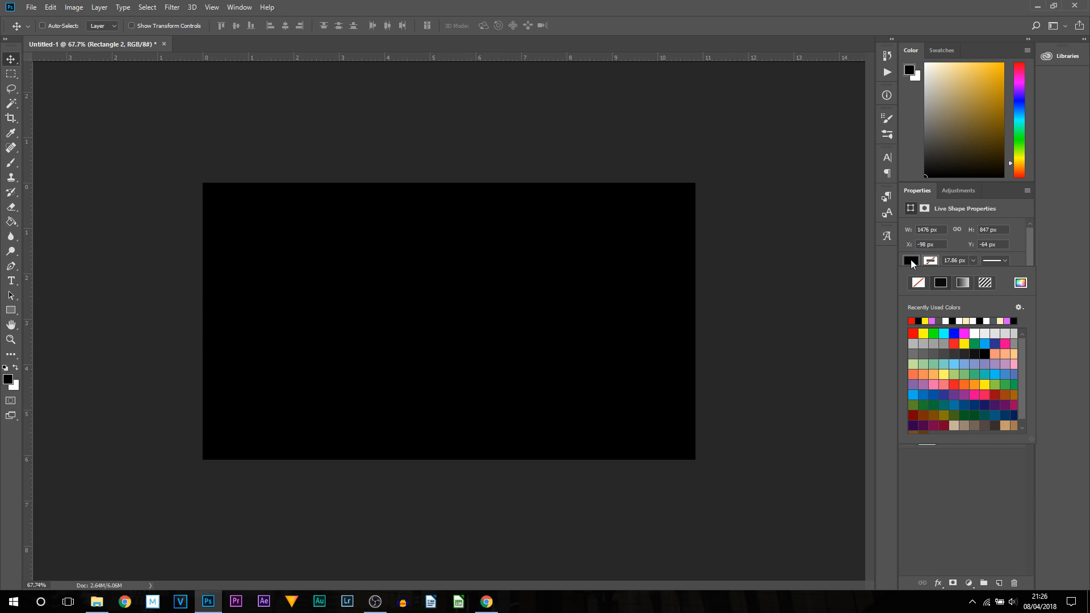
click(960, 282)
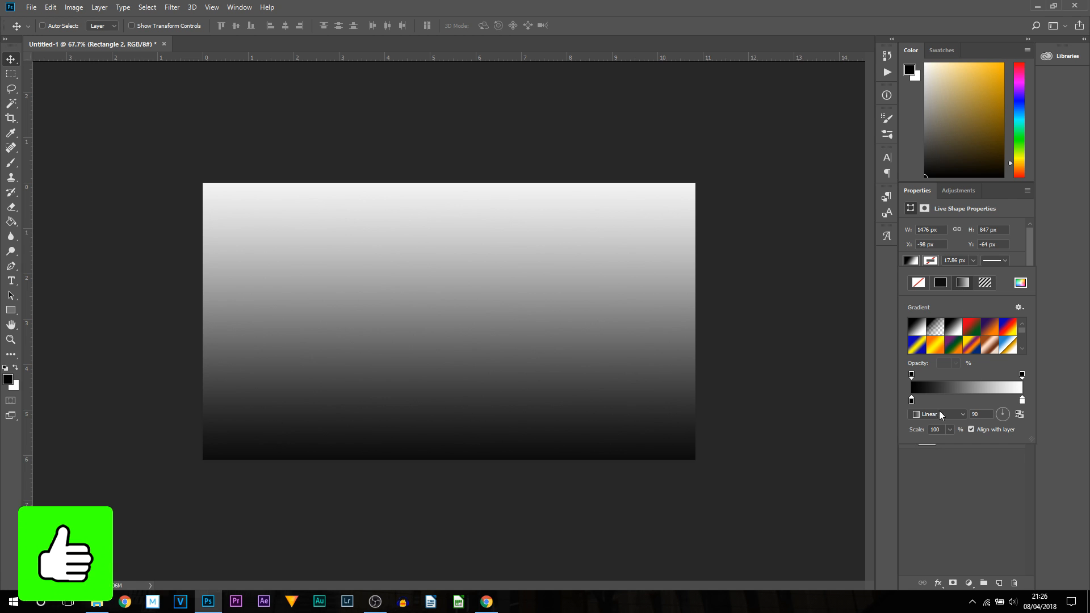
click(951, 390)
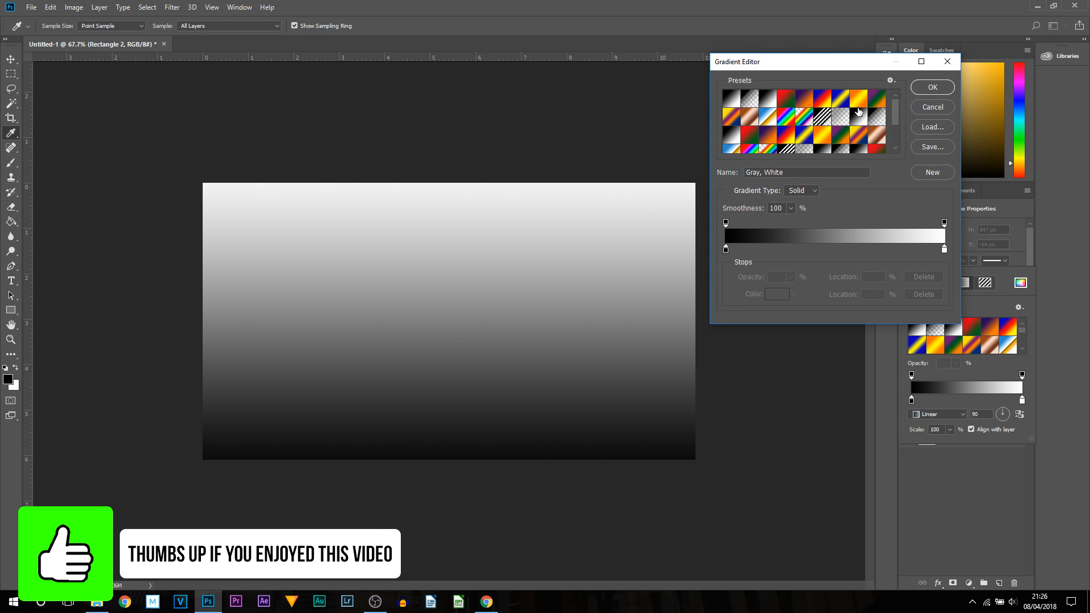
click(813, 131)
click(920, 95)
click(985, 504)
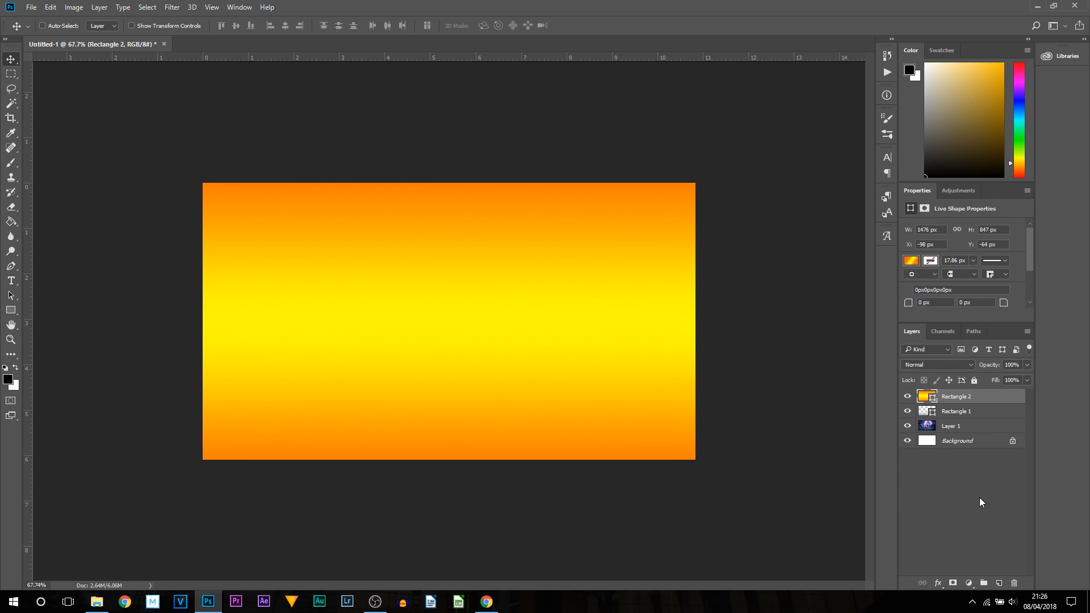
click(985, 504)
- Move the orange rectangle below Rectangle 1 and set its blend mode to Soft Light
click(943, 398)
drag(962, 398, 965, 420)
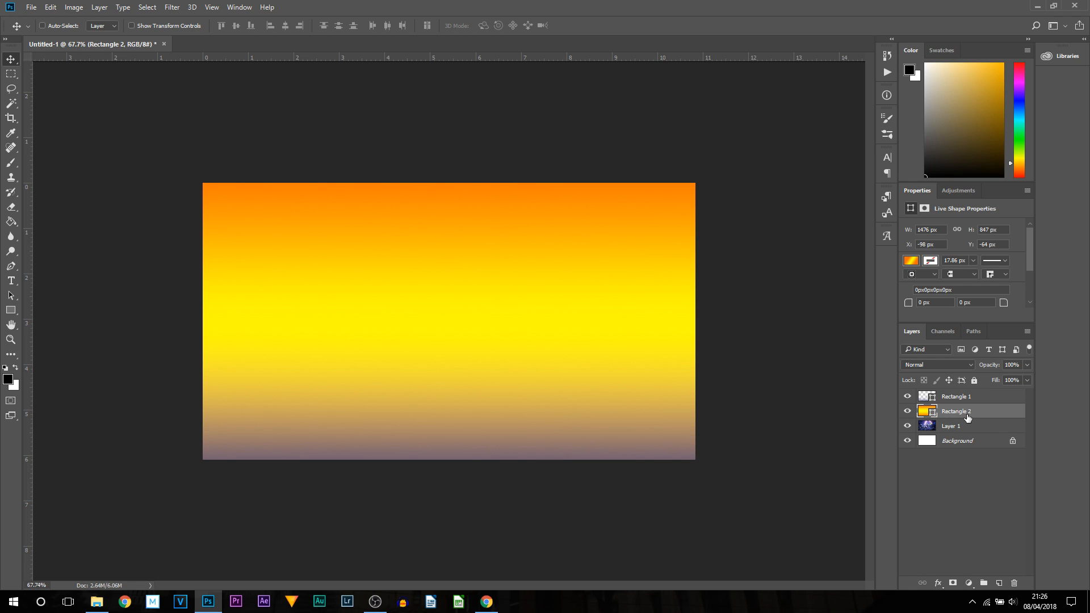
click(913, 366)
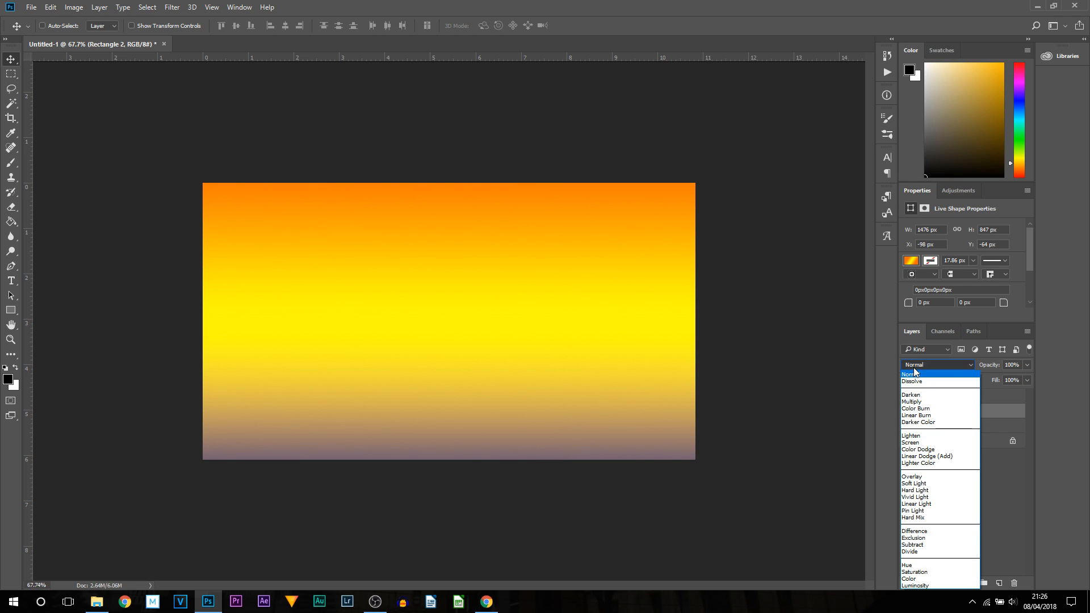
click(925, 482)
click(925, 482)
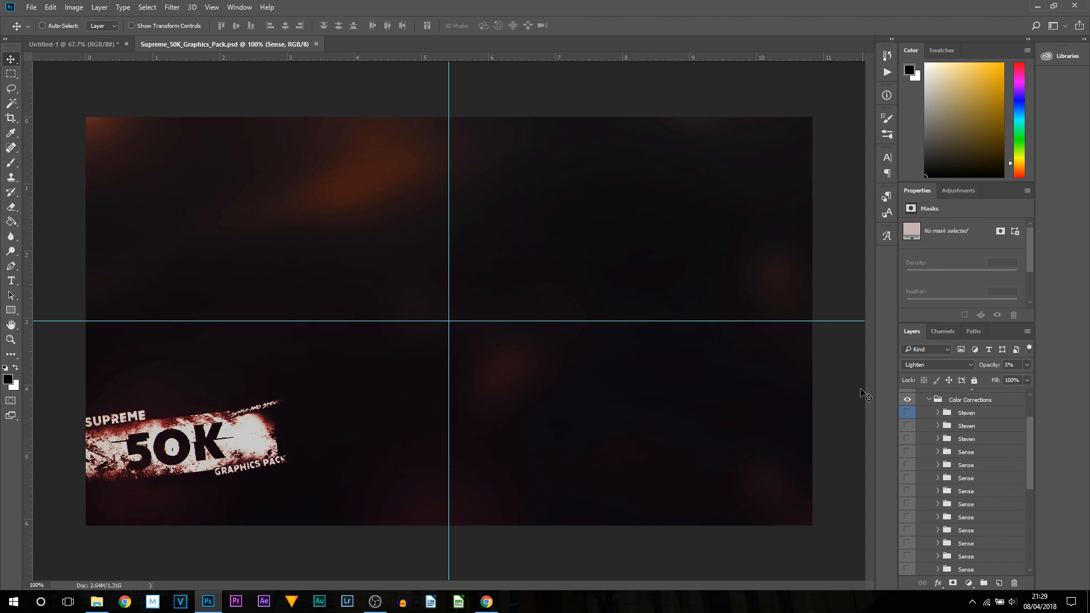
- In the Supreme 50K Graphics Pack file, collapse the Color Corrections group and drag it into the thumbnail document
scroll(965, 499, up, 2)
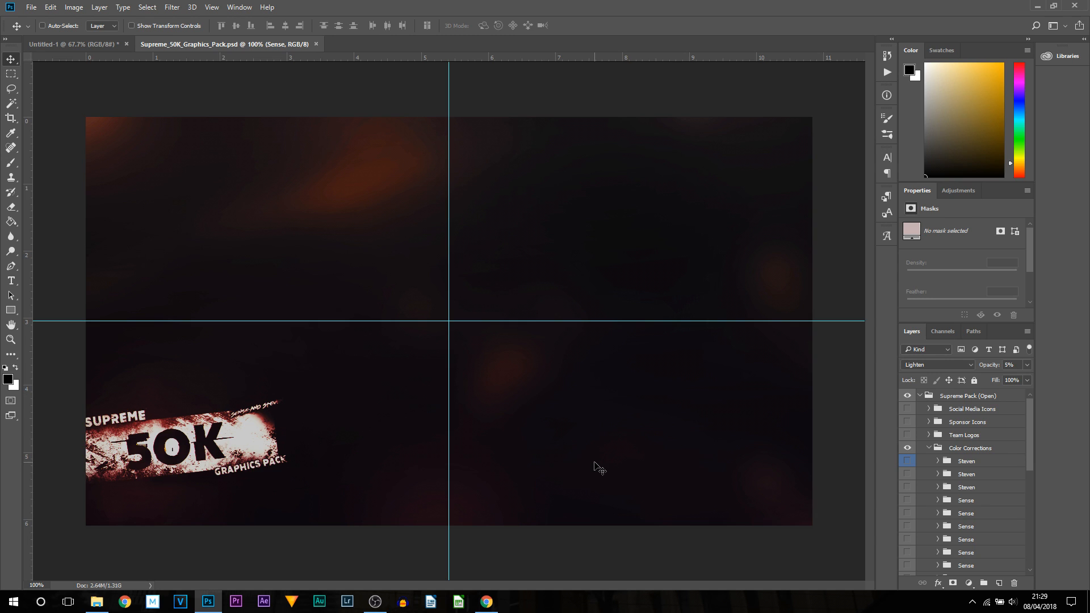
click(935, 450)
click(930, 449)
scroll(959, 483, down, 5)
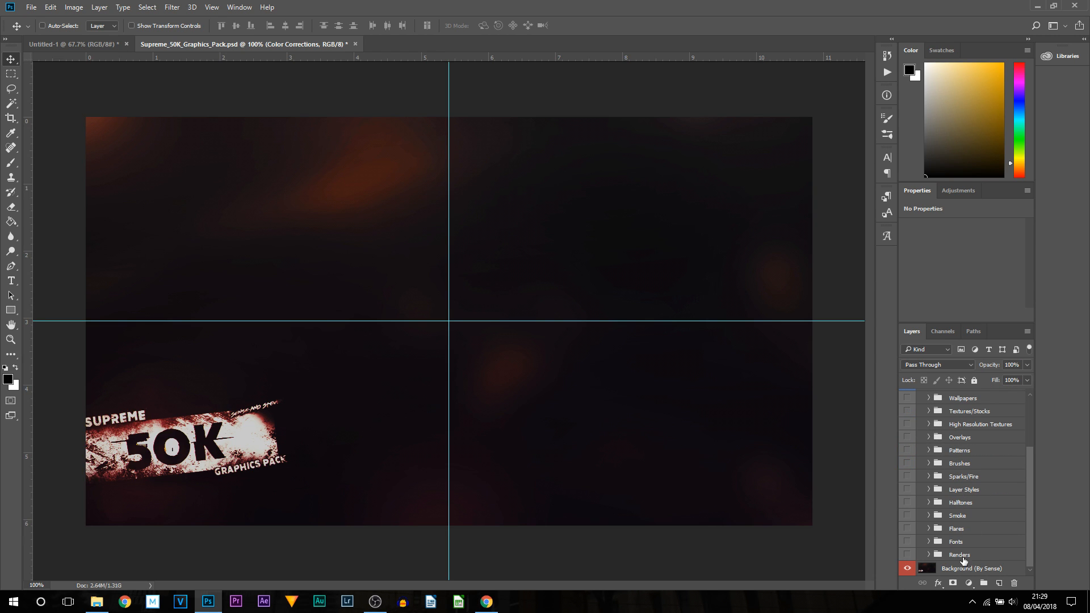
scroll(966, 464, up, 3)
scroll(970, 447, up, 2)
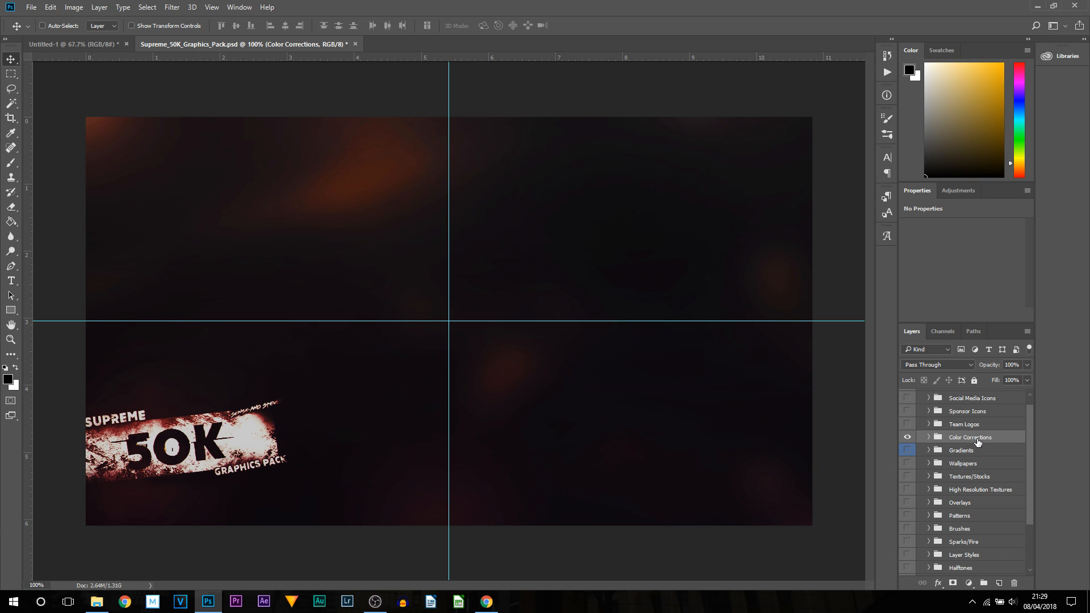
click(929, 438)
click(929, 437)
click(907, 436)
click(907, 437)
click(929, 438)
click(931, 438)
drag(969, 437, 392, 297)
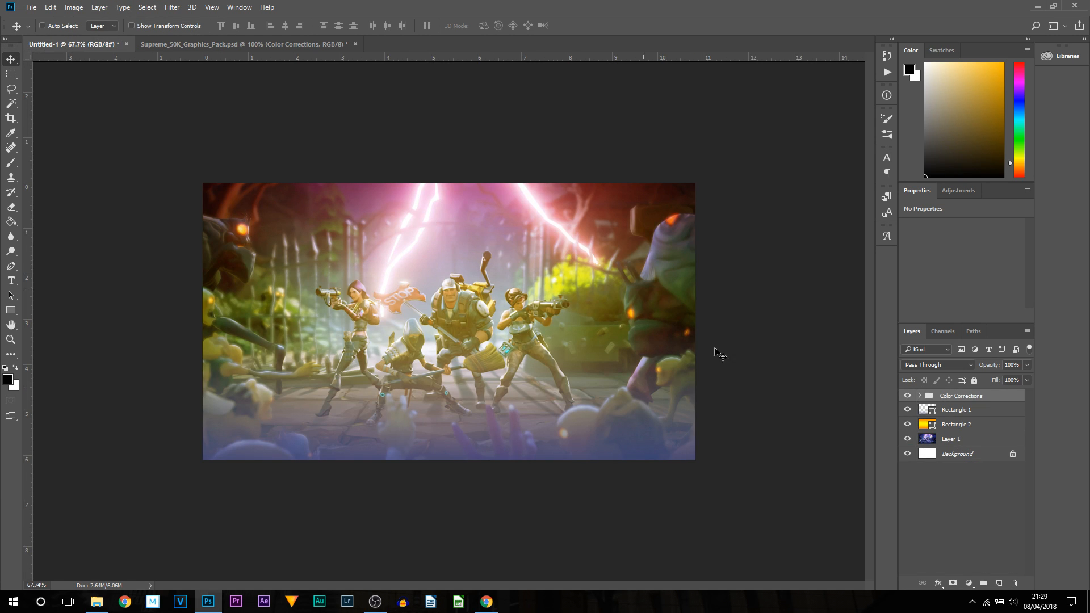
- Expand the imported Color Corrections group and toggle the Steven presets to preview their colour grades
click(920, 395)
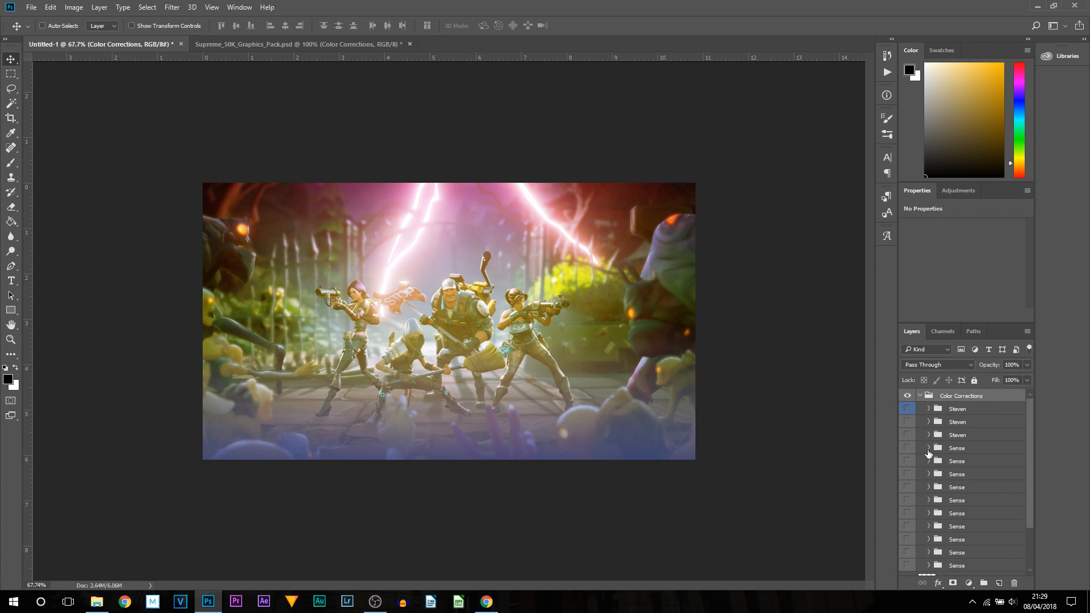
click(907, 409)
click(907, 408)
click(908, 424)
click(907, 424)
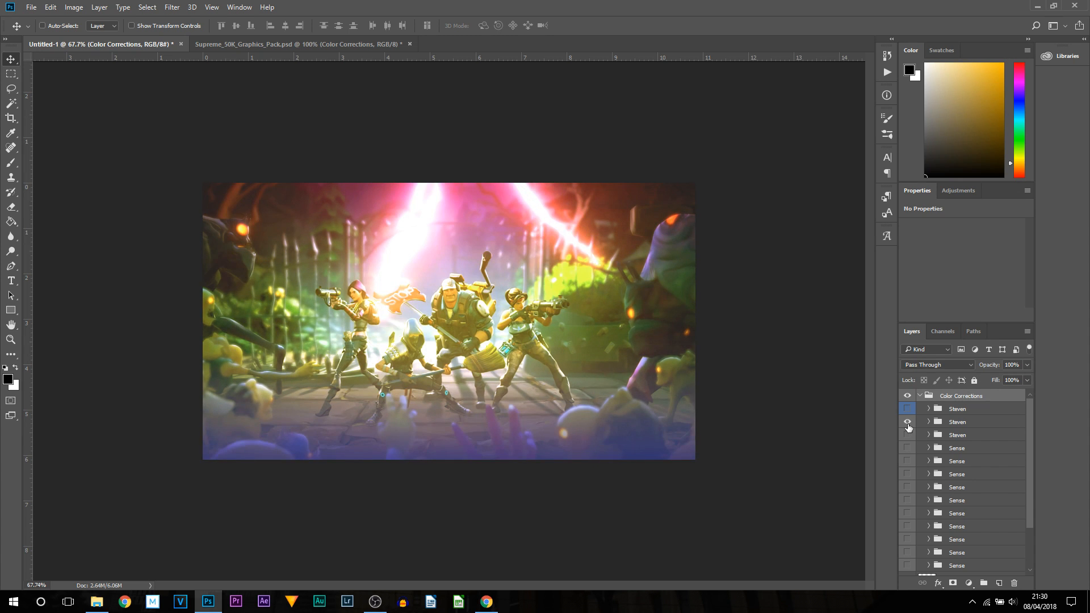
- Delete the unwanted colour-correction presets from the Color Corrections group
click(914, 427)
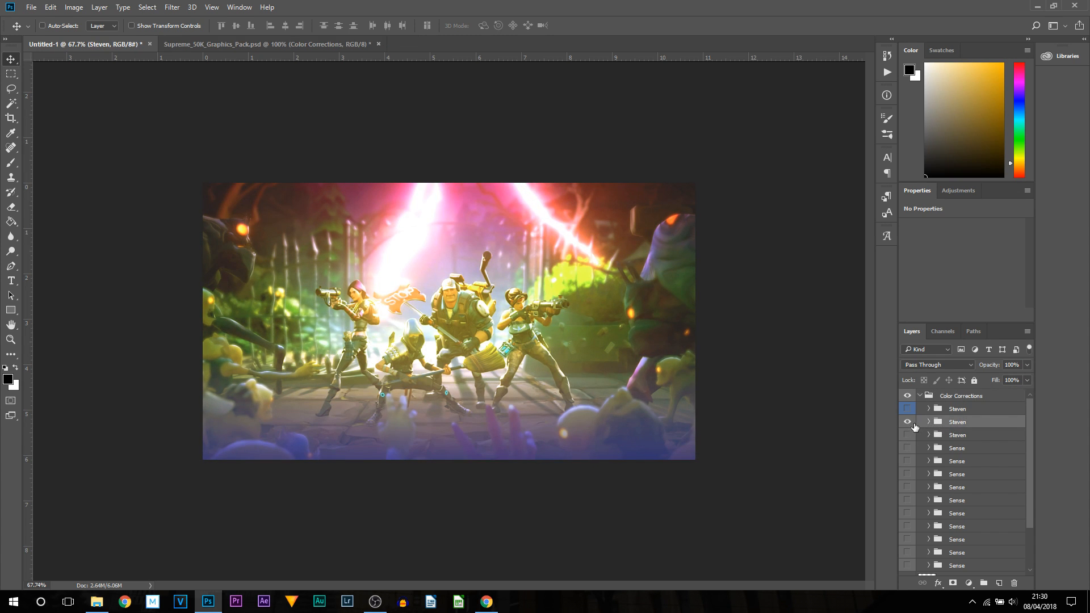
key(Delete)
click(940, 423)
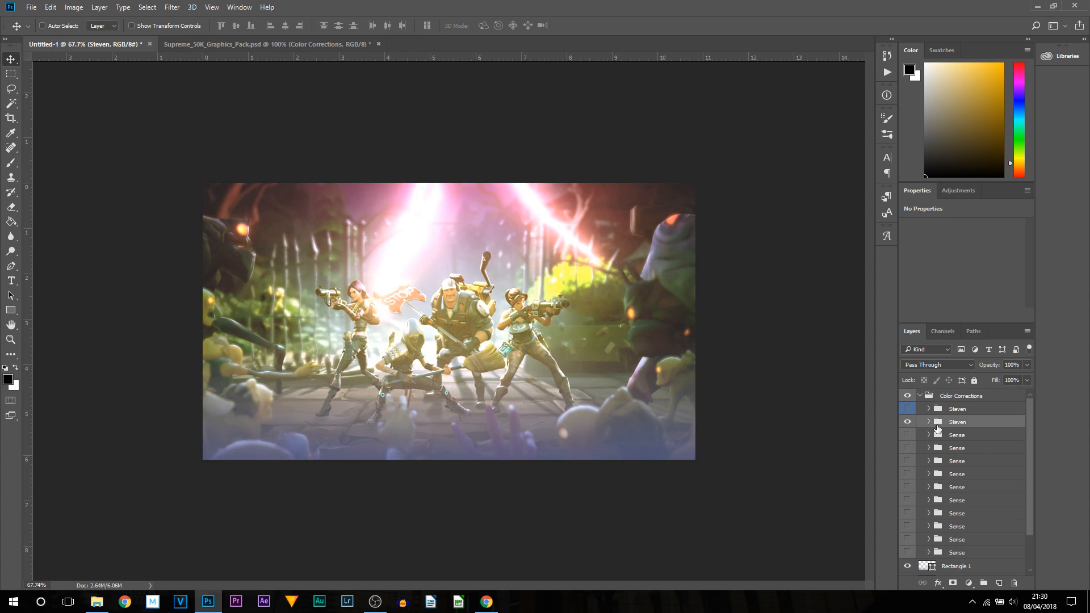
key(Delete)
click(949, 424)
key(Delete)
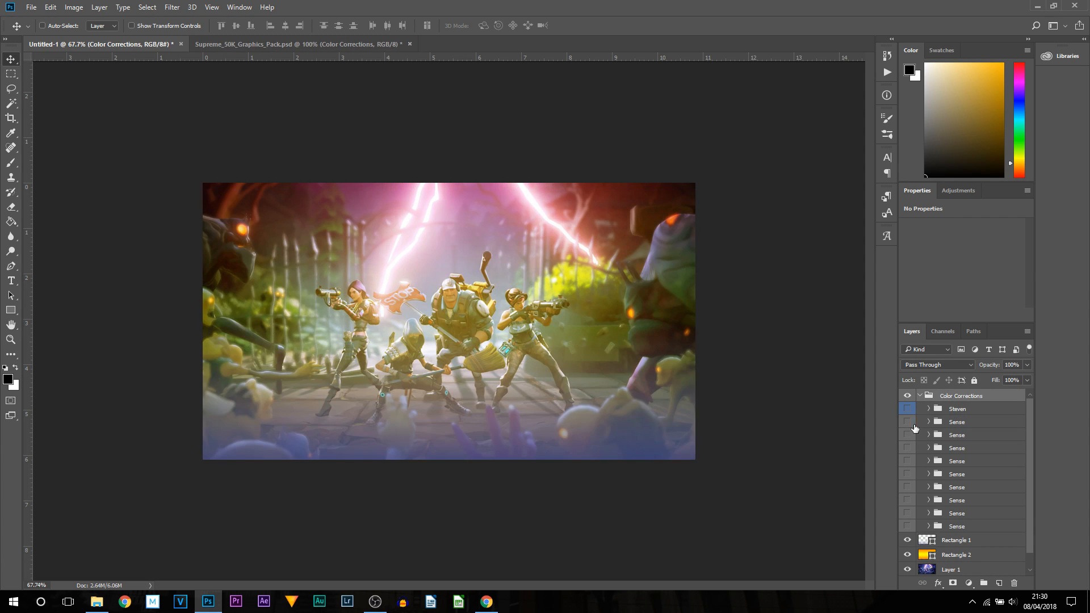
- Toggle the remaining Steven and Sense presets on and off to choose the colour grade
click(908, 423)
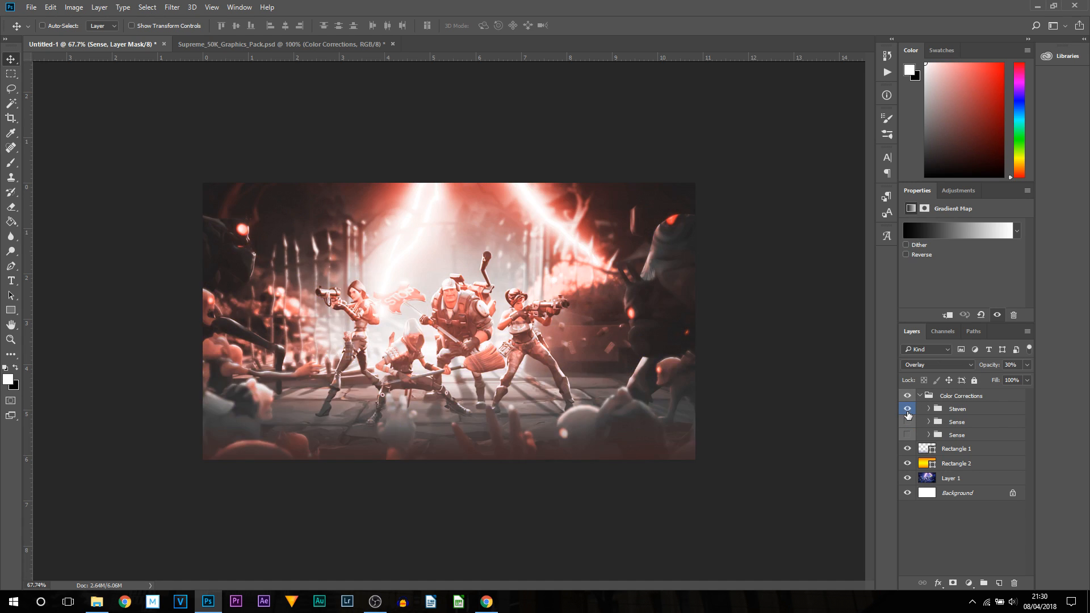
click(907, 409)
click(907, 423)
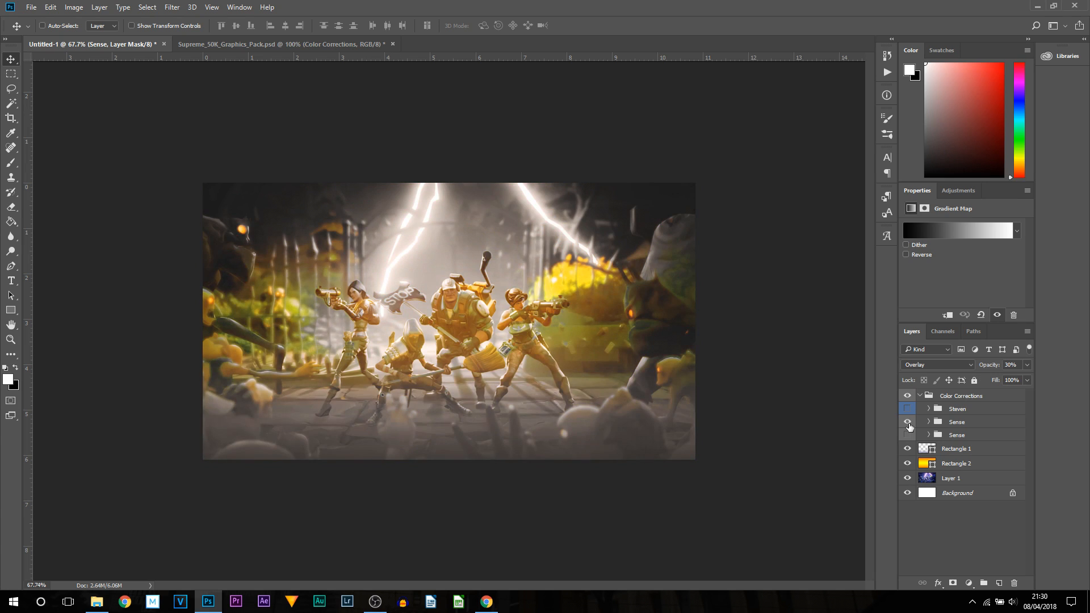
click(907, 422)
click(907, 435)
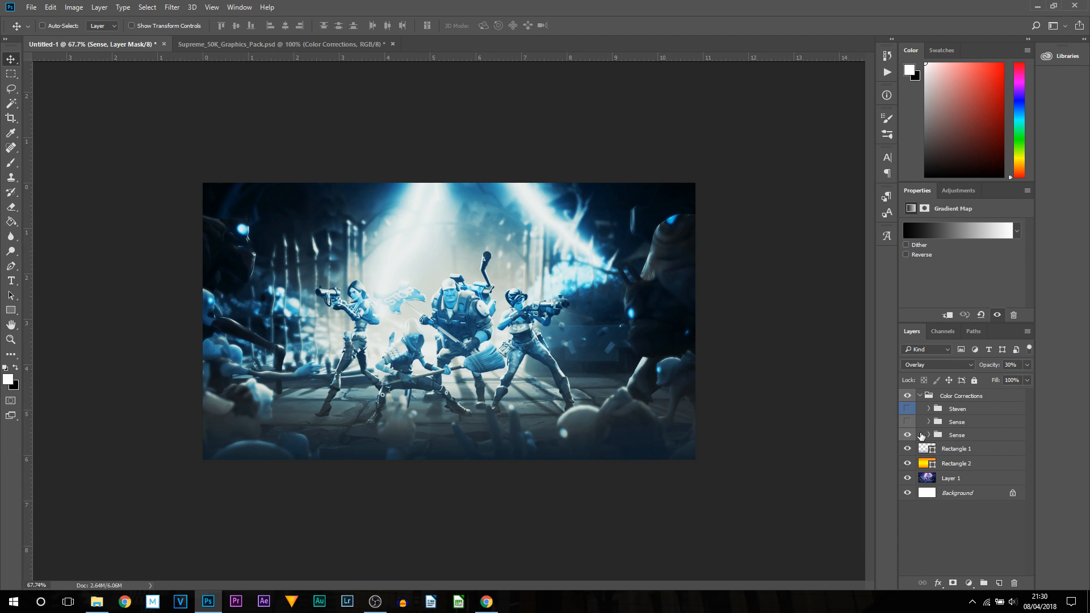
click(907, 435)
click(907, 422)
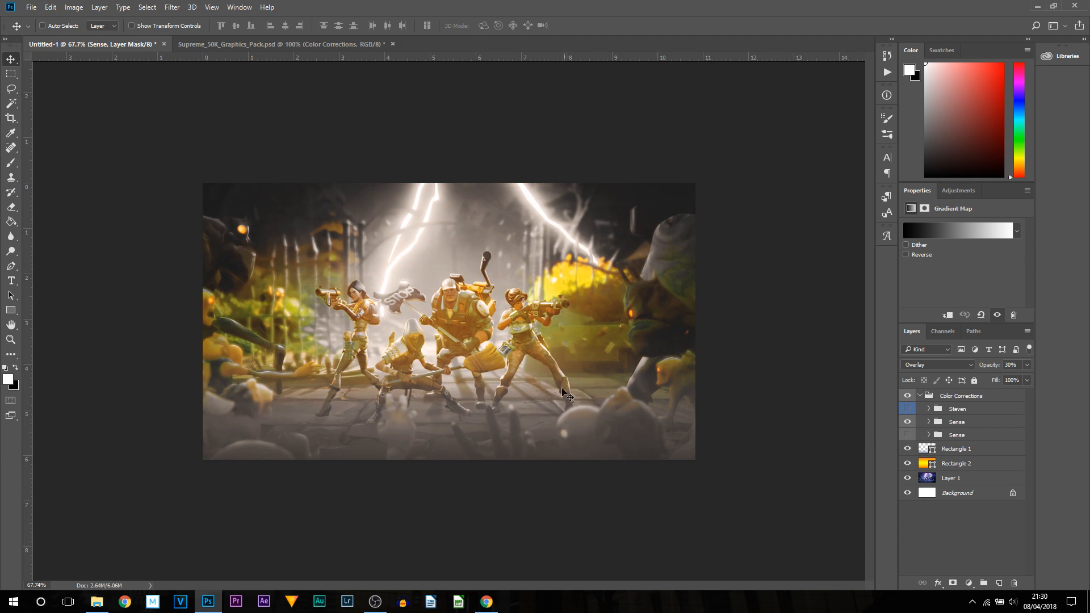
- Delete the lower Sense preset from the Color Corrections group
click(954, 418)
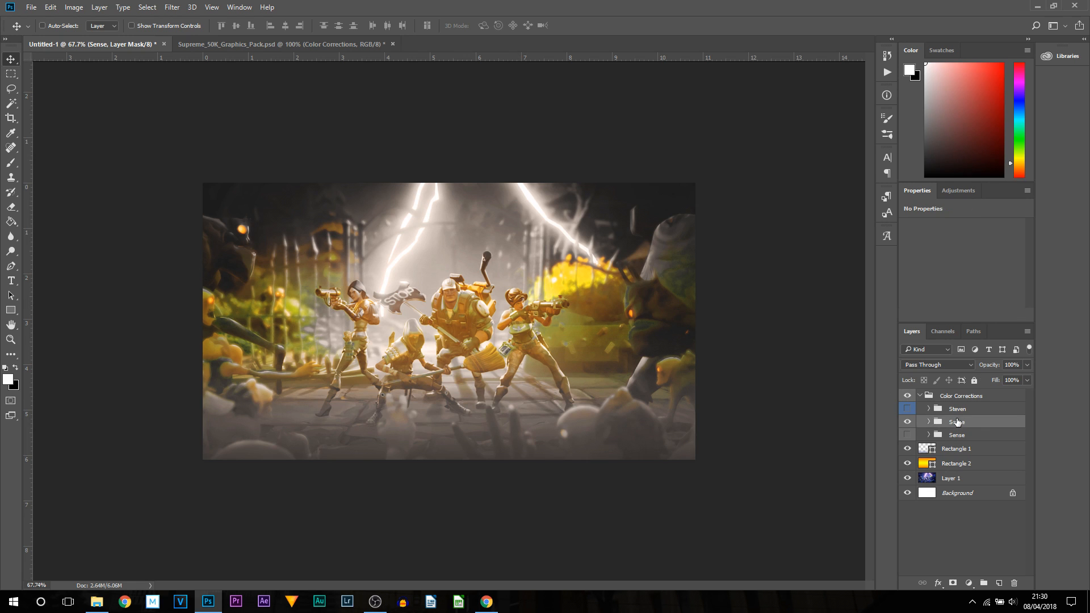
key(Delete)
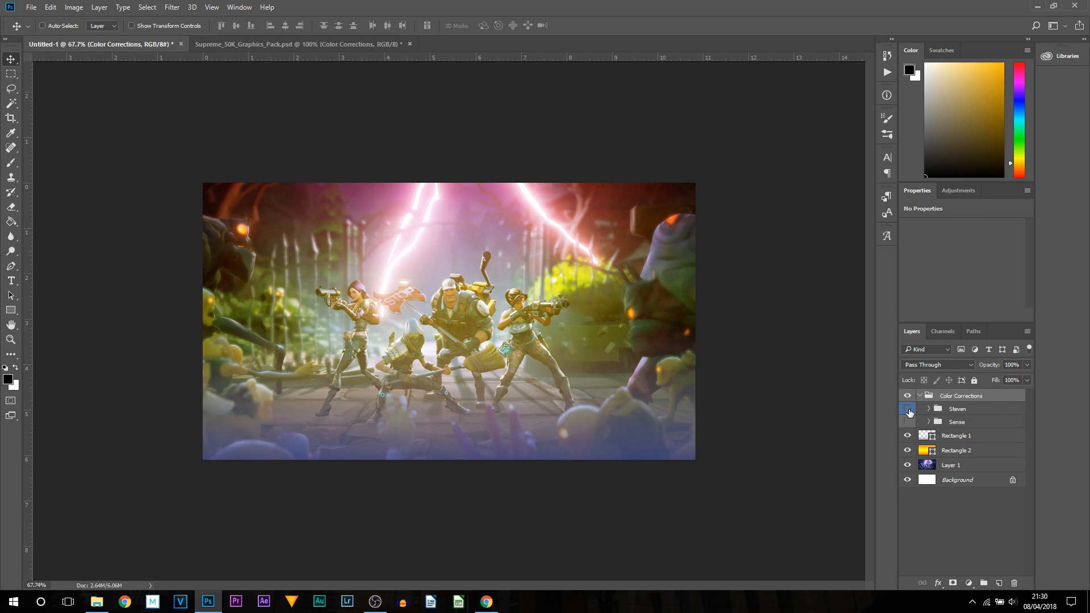
- Compare the Steven and Sense presets by switching their visibility, and collapse the Color Corrections group
click(907, 409)
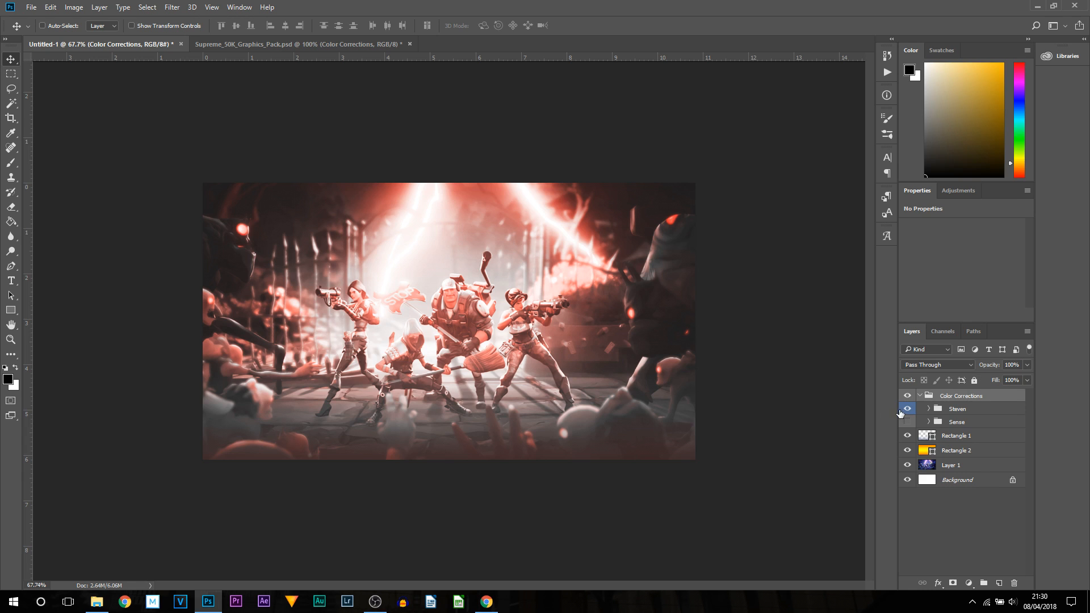
click(908, 422)
click(908, 408)
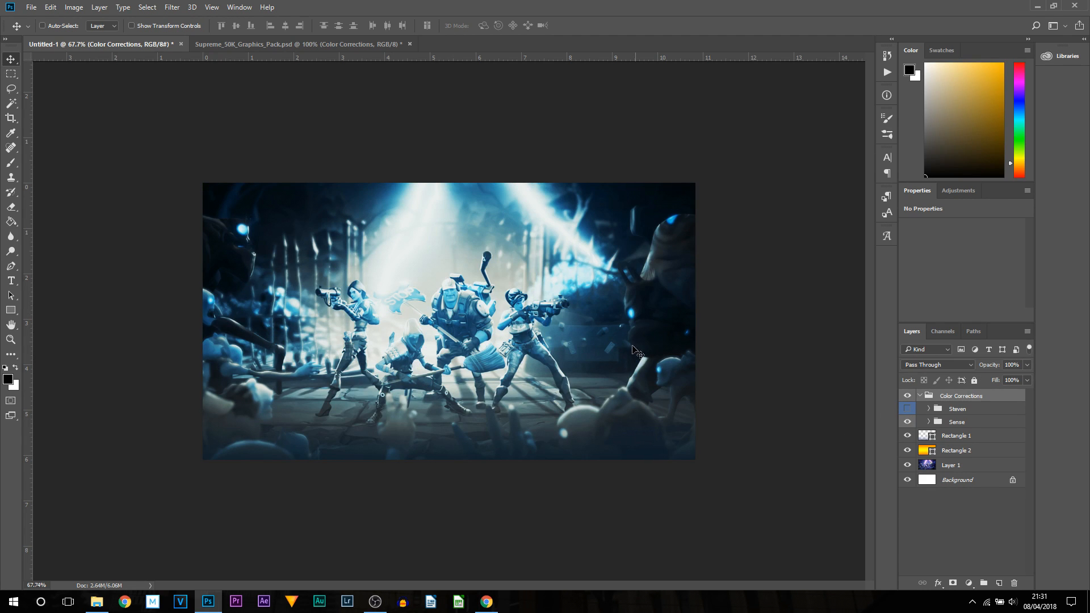
click(907, 422)
click(908, 408)
click(908, 422)
click(908, 409)
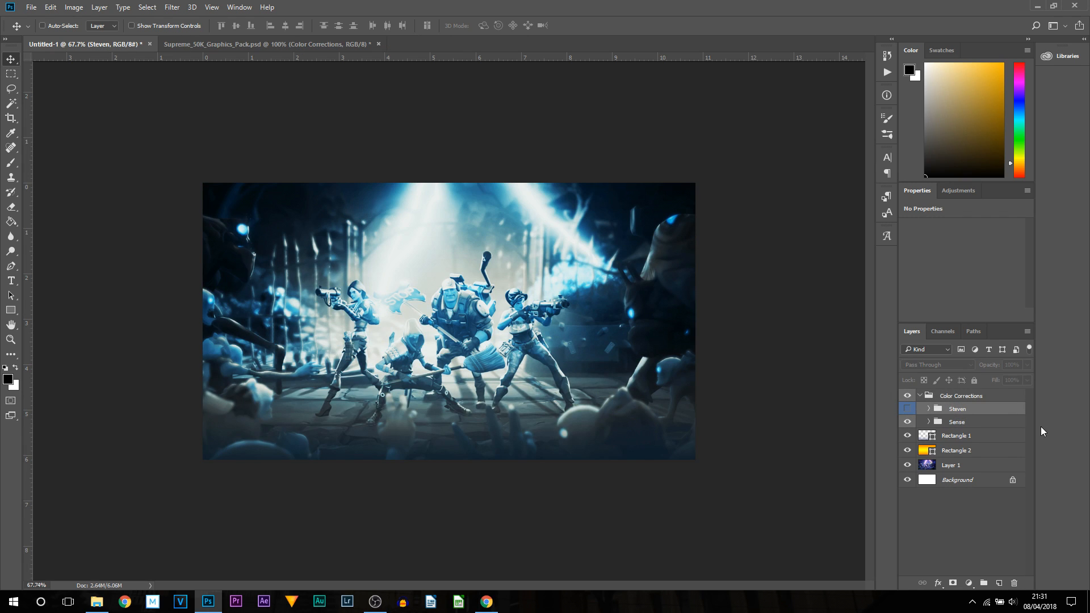
click(920, 395)
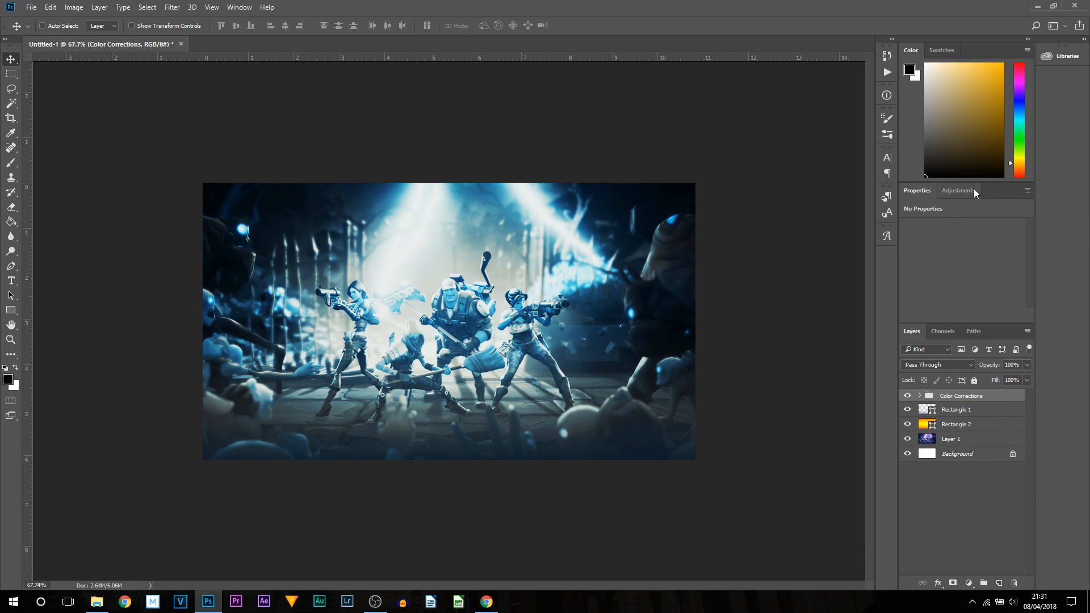
- Add a Brightness/Contrast adjustment layer, try brightness -36 and contrast 28, and undo those settings
click(959, 191)
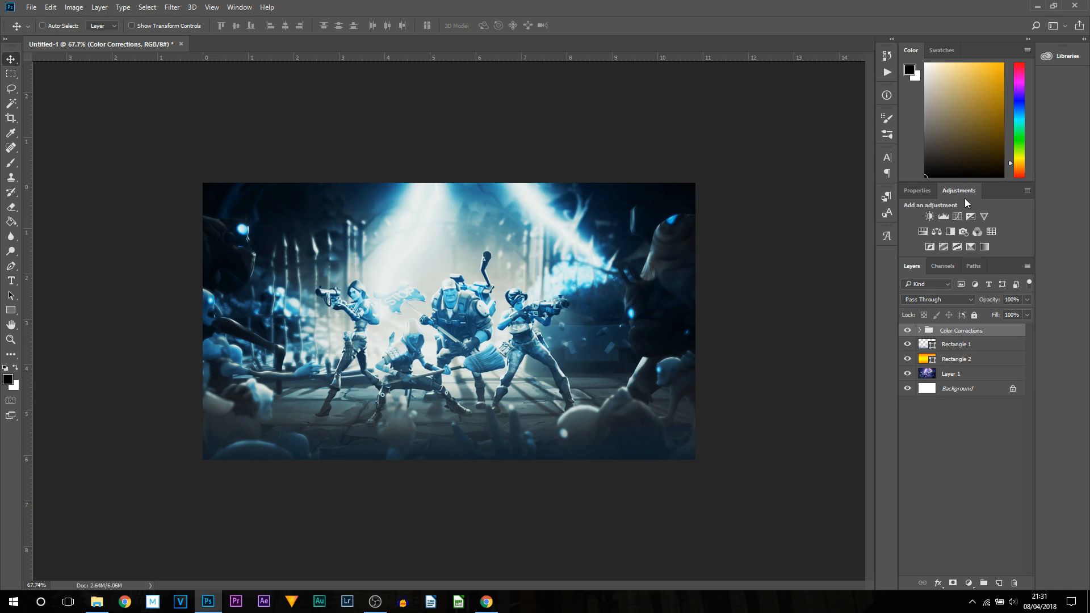
click(928, 216)
mouse_move(960, 255)
mouse_down()
mouse_move(939, 256)
mouse_move(1010, 256)
mouse_move(933, 256)
mouse_move(969, 255)
mouse_move(948, 256)
mouse_up()
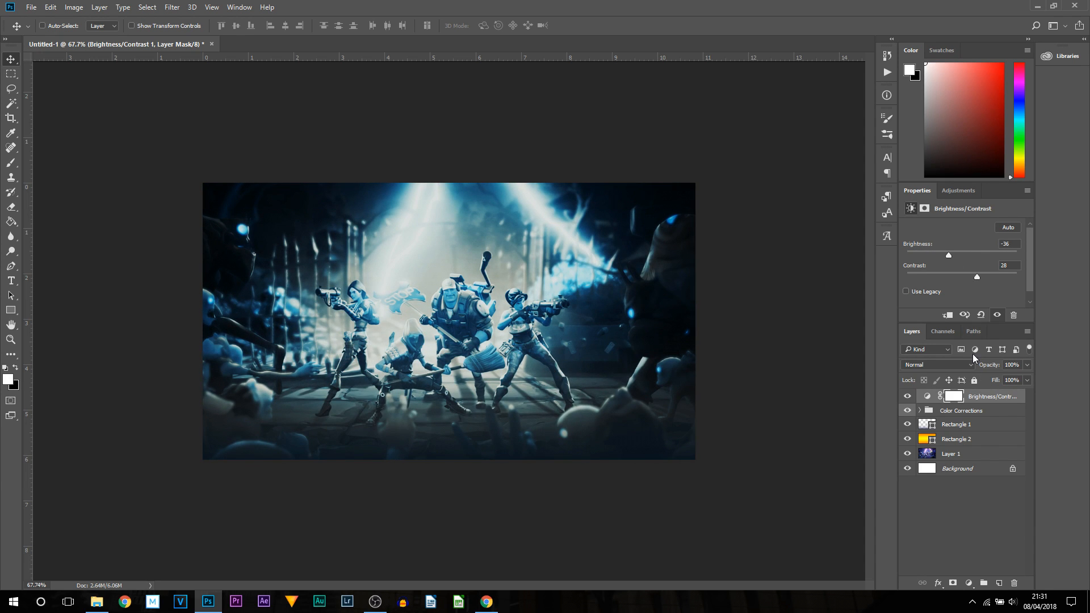
key(ctrl+alt+z)
key(ctrl+alt+z)
- Add a Curves adjustment layer above the colour corrections and adjust its RGB curve
click(959, 218)
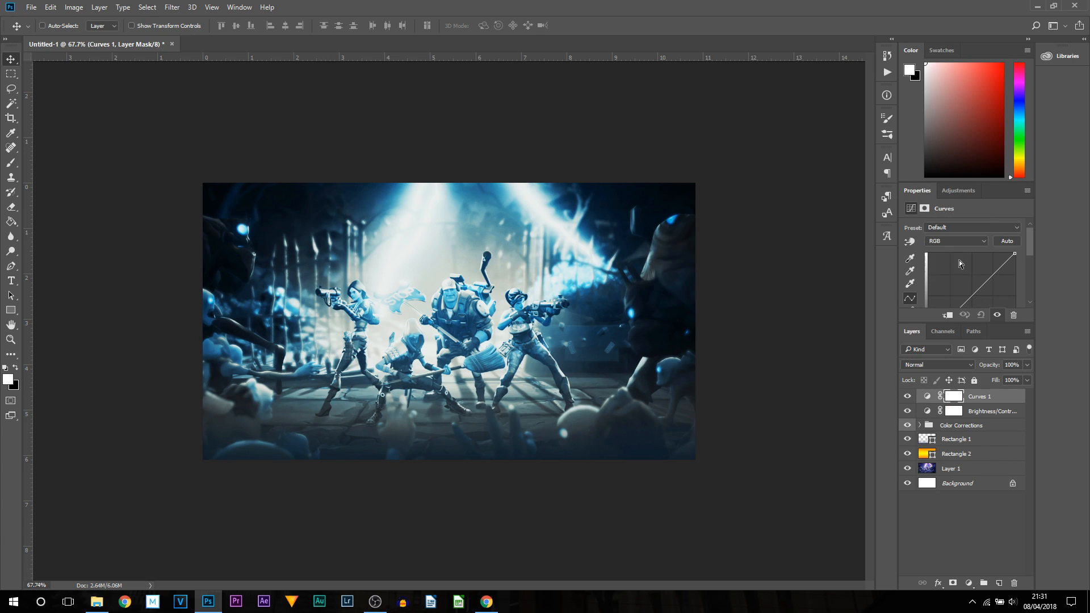
mouse_move(973, 296)
mouse_down()
mouse_move(964, 288)
mouse_move(977, 296)
mouse_up()
drag(1032, 251, 1031, 258)
drag(977, 272, 897, 264)
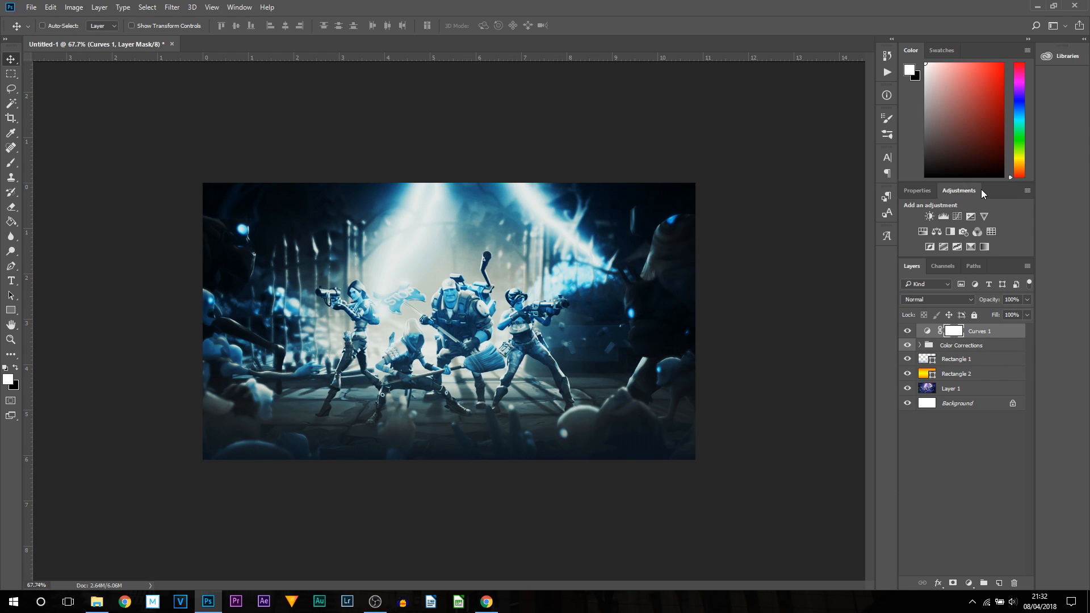
- Add a Hue/Saturation adjustment layer and set its Hue to +107
click(923, 233)
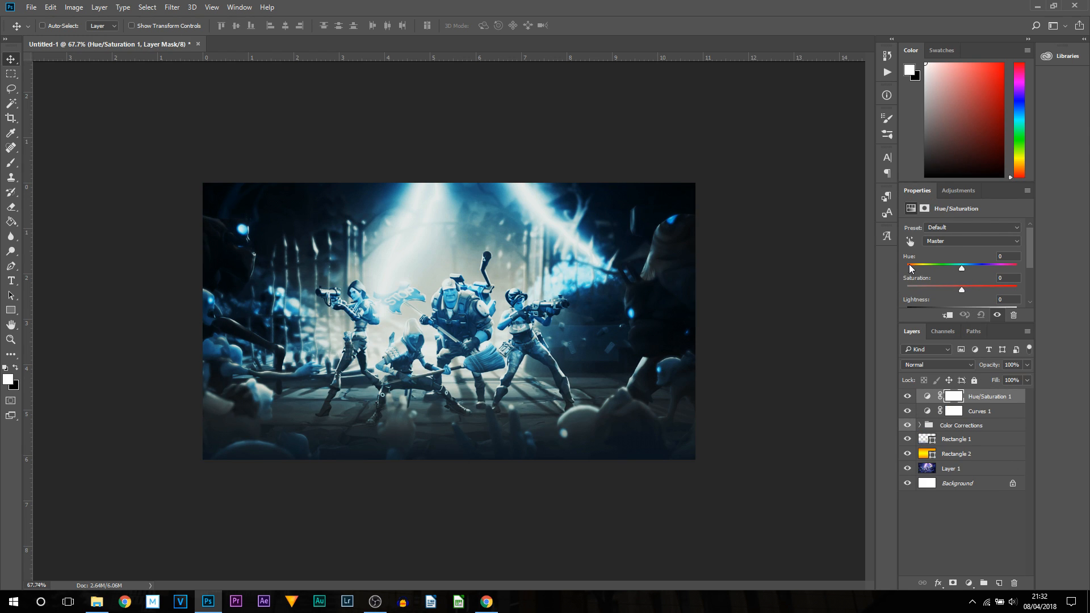
mouse_move(961, 269)
mouse_down()
mouse_move(876, 265)
mouse_move(1022, 271)
mouse_move(967, 274)
mouse_up()
drag(968, 269, 1000, 268)
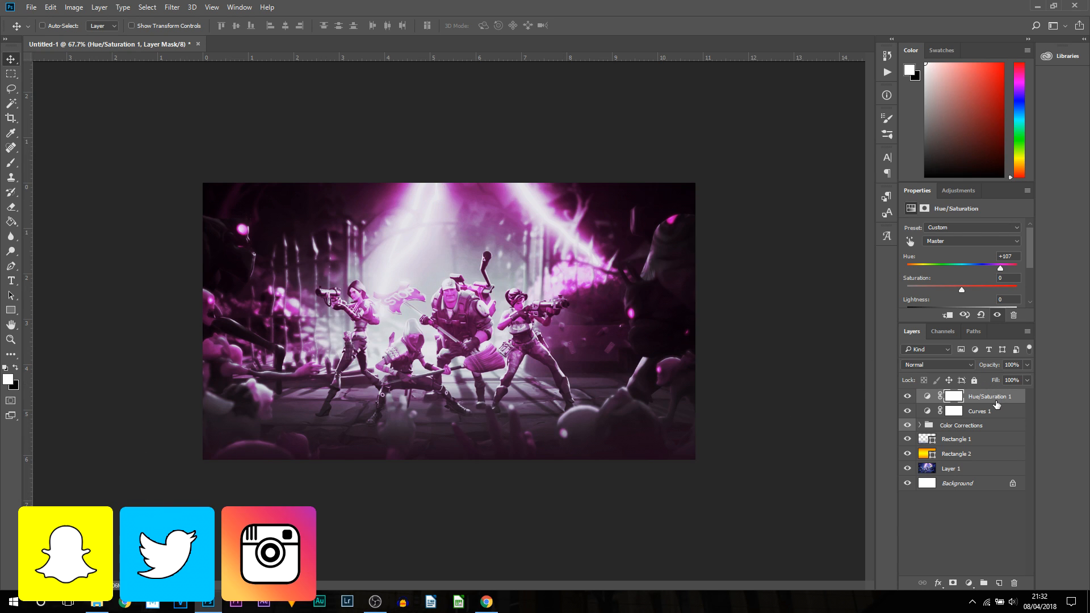
- Create a new layer and draw a text box across the thumbnail's width with the Horizontal Type tool
click(927, 395)
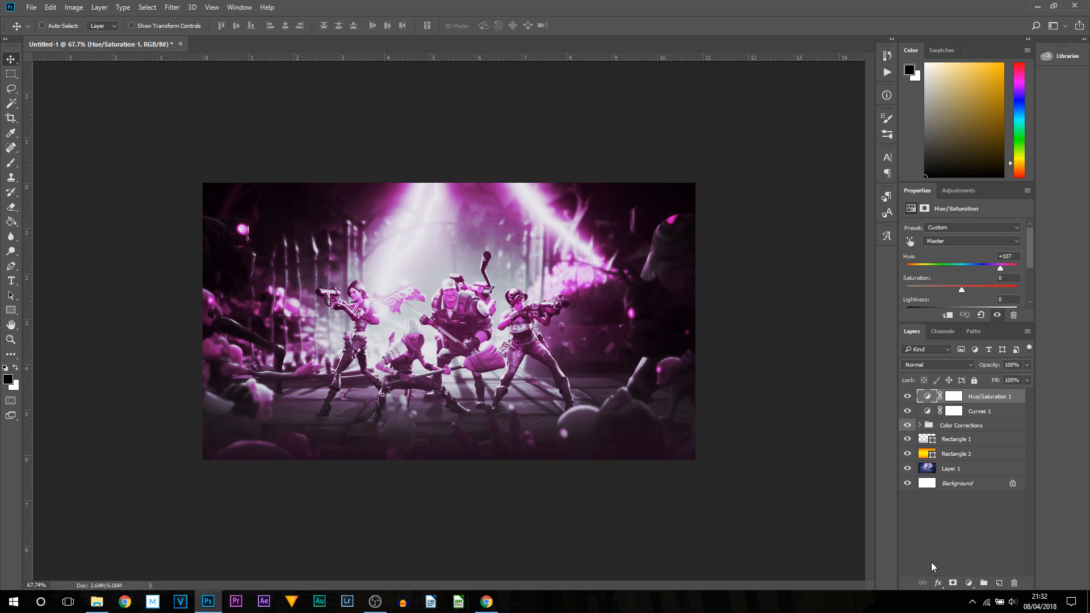
click(998, 583)
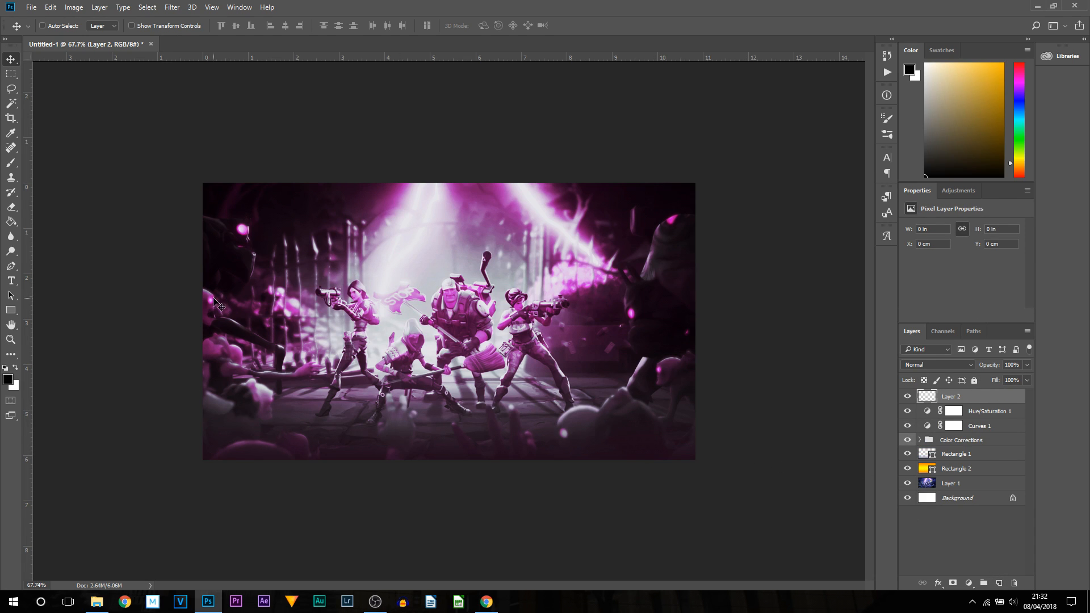
click(12, 282)
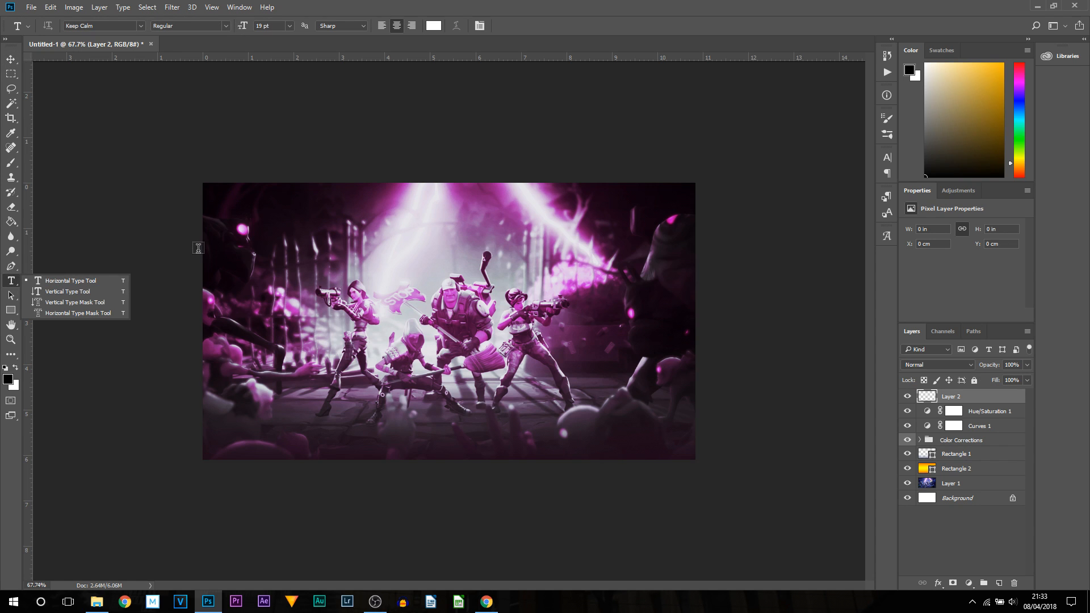
drag(203, 233, 695, 416)
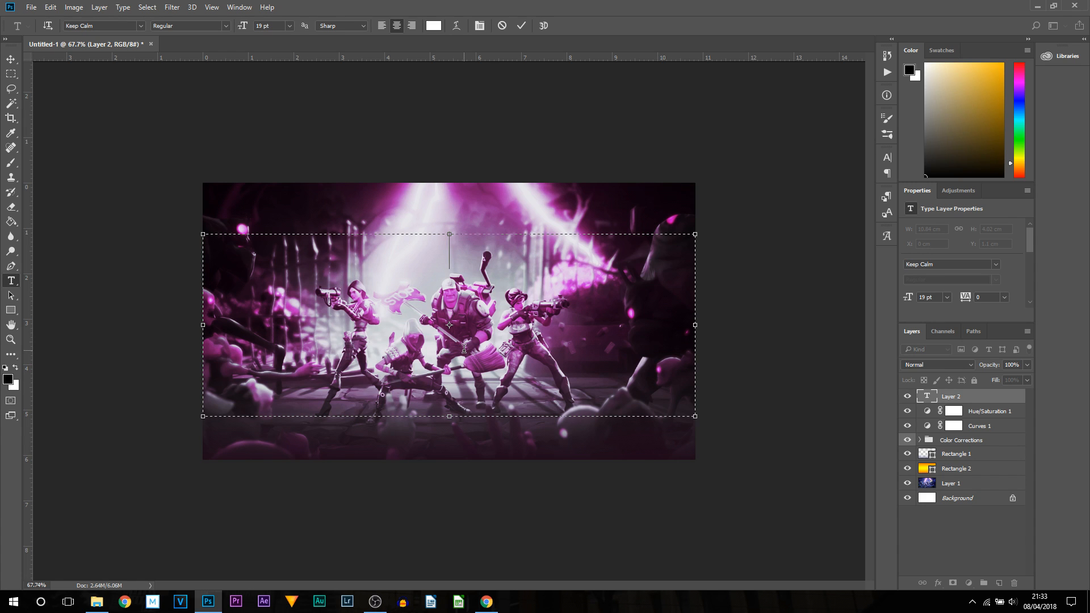
- Switch to the browser and check the Fortnite game modes search results for the mode name
click(486, 602)
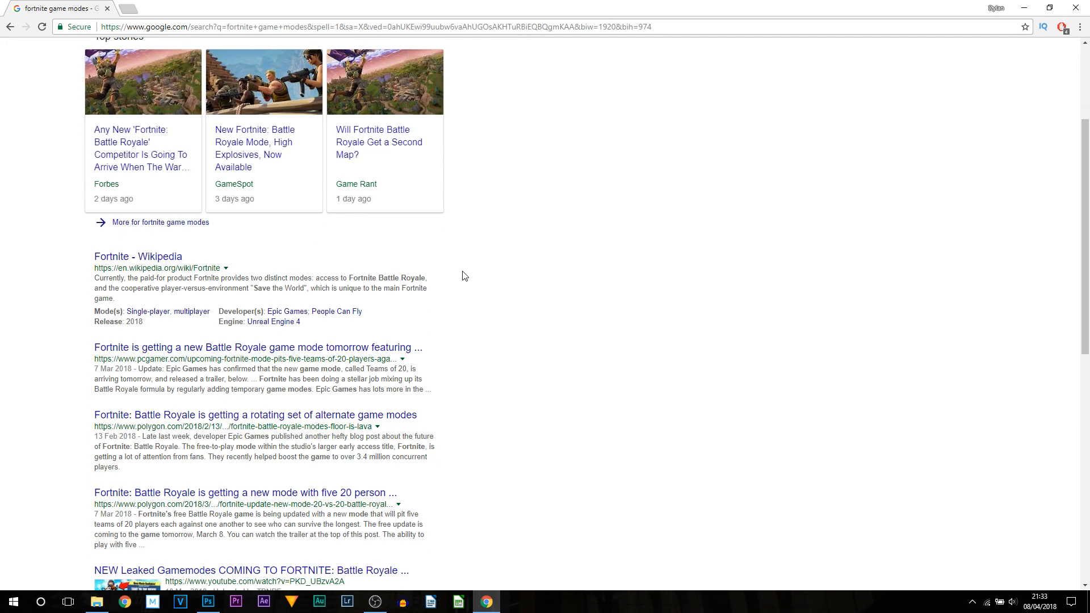
scroll(486, 287, down, 1)
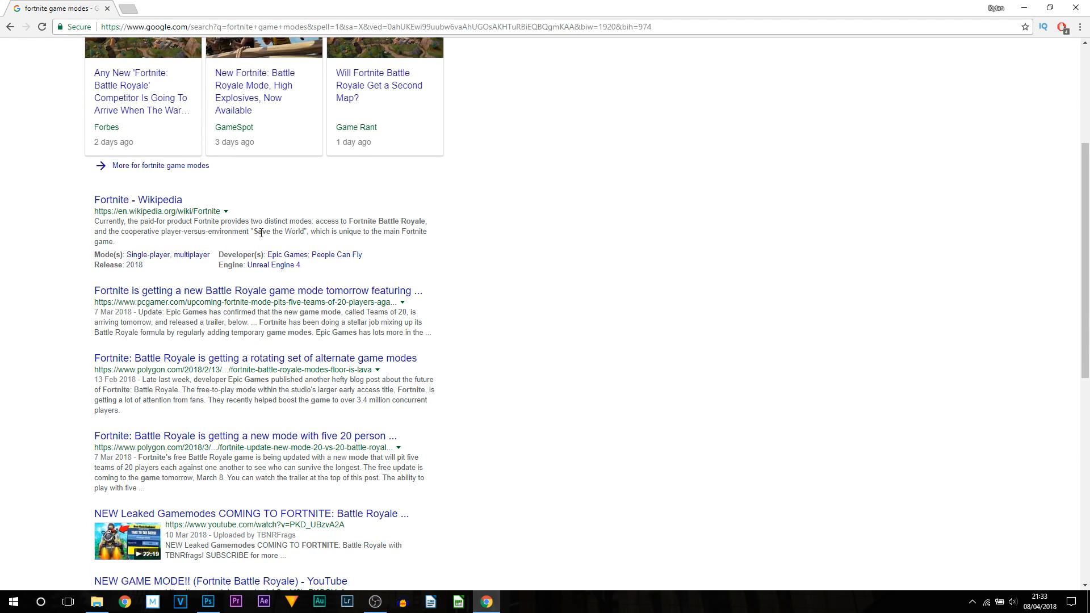
drag(260, 232, 305, 232)
click(1075, 7)
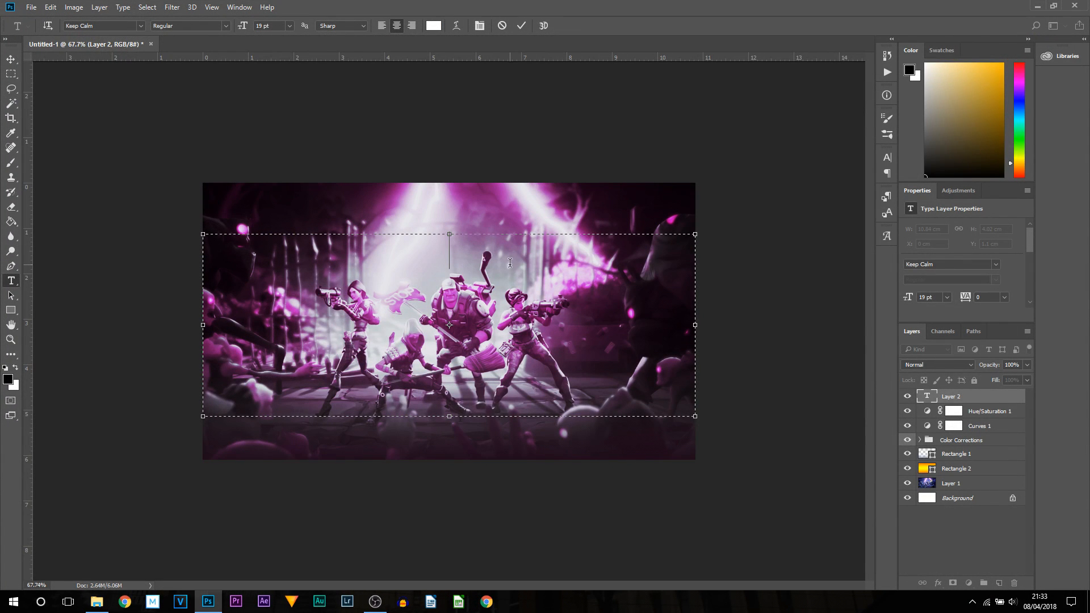
- Type SAVE THE WORLD in the text box and set it in Bebas Neue at 47 pt
text(SAVE THE WORLD)
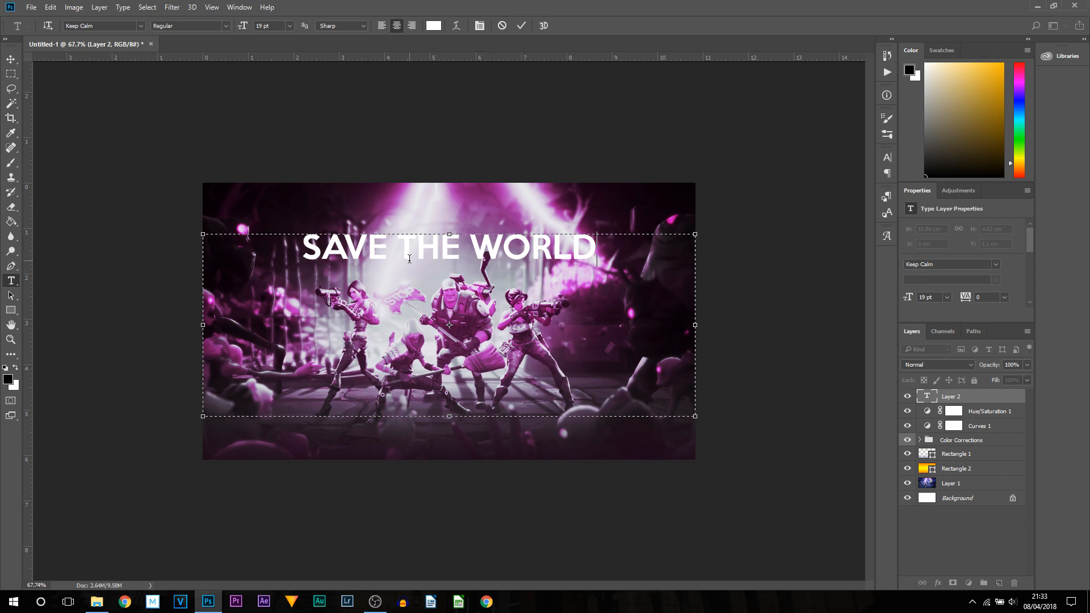
key(ctrl+a)
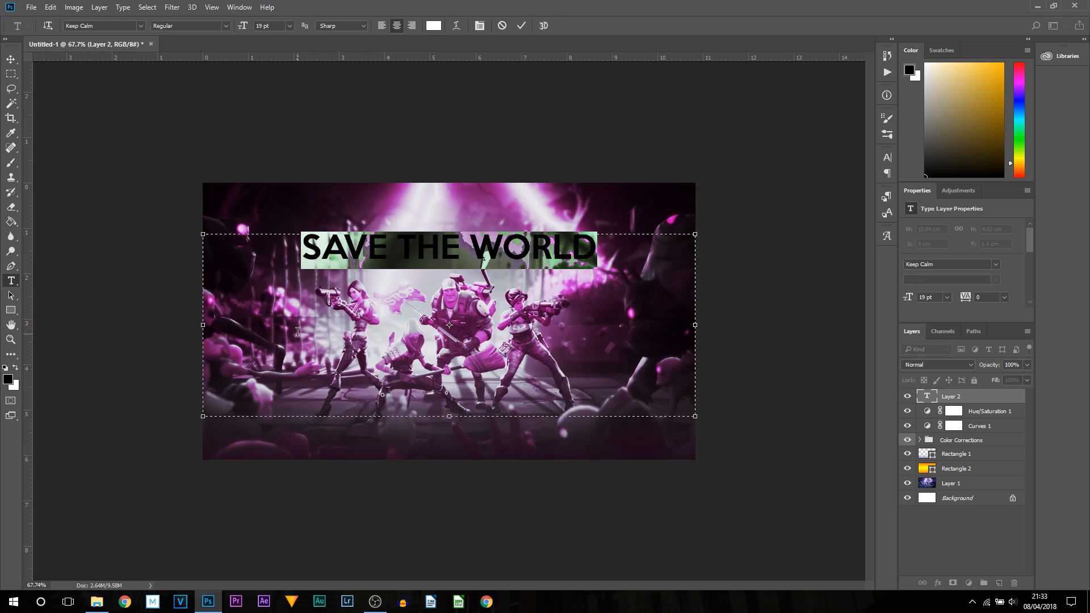
click(139, 28)
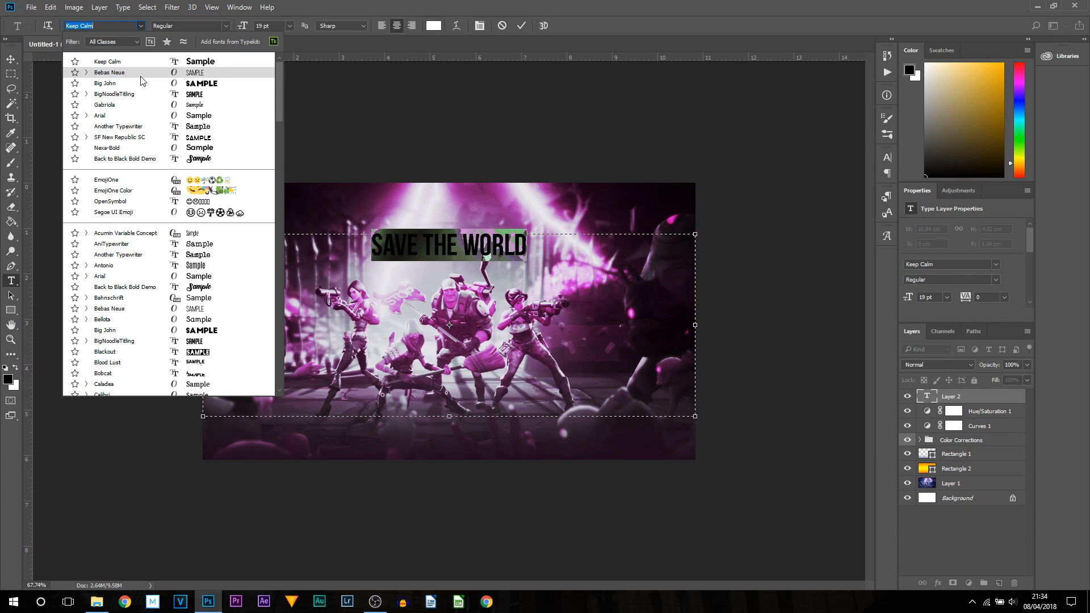
click(141, 79)
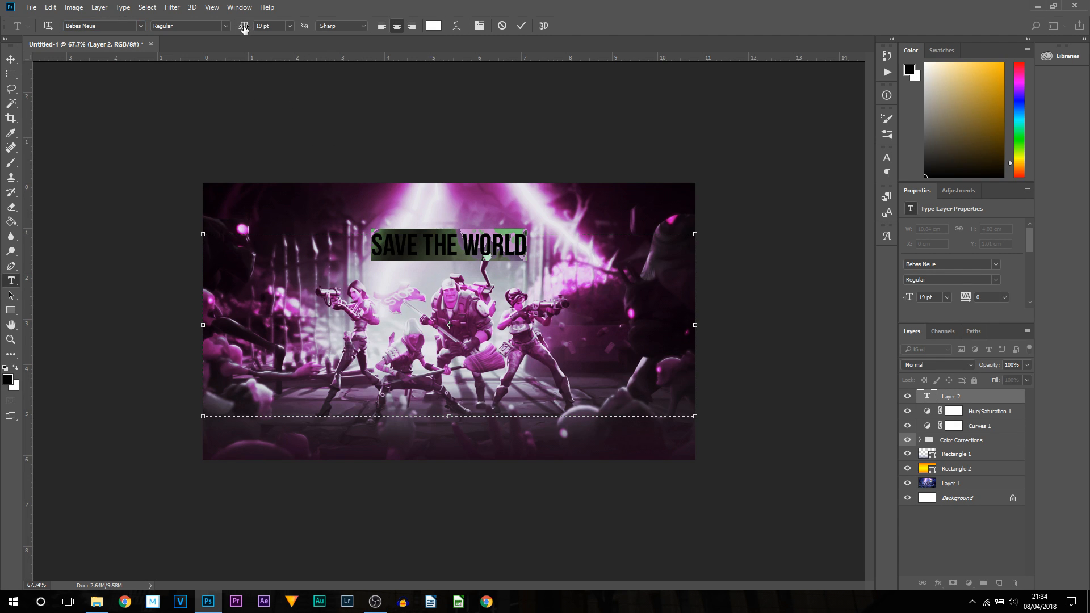
drag(242, 29, 259, 30)
- Shrink the text box and move the SAVE THE WORLD text down to the lower part of the thumbnail
click(551, 344)
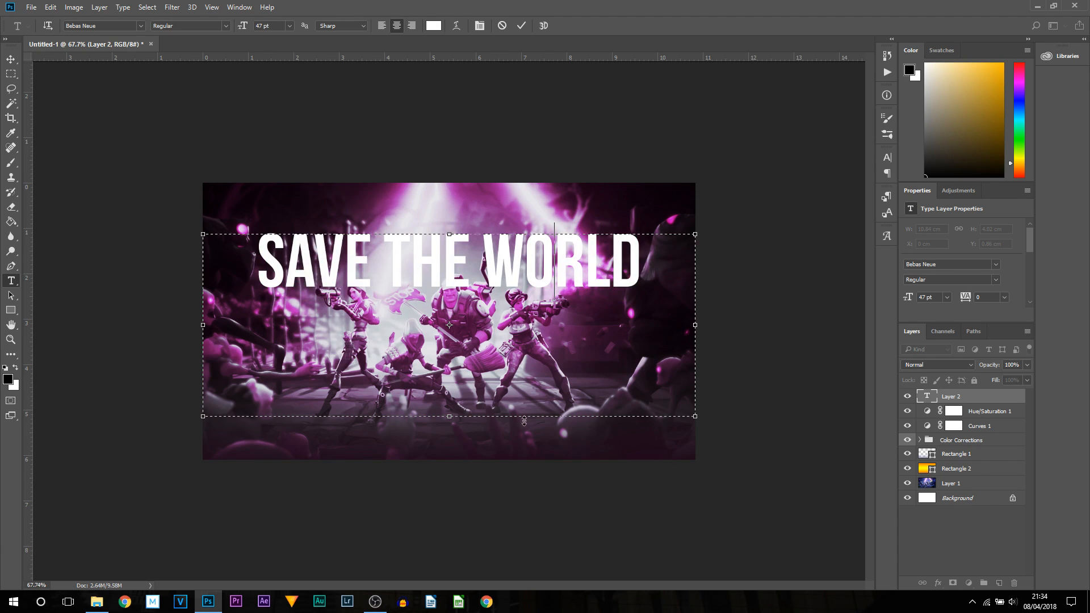
drag(452, 421, 458, 349)
click(11, 59)
drag(519, 310, 519, 377)
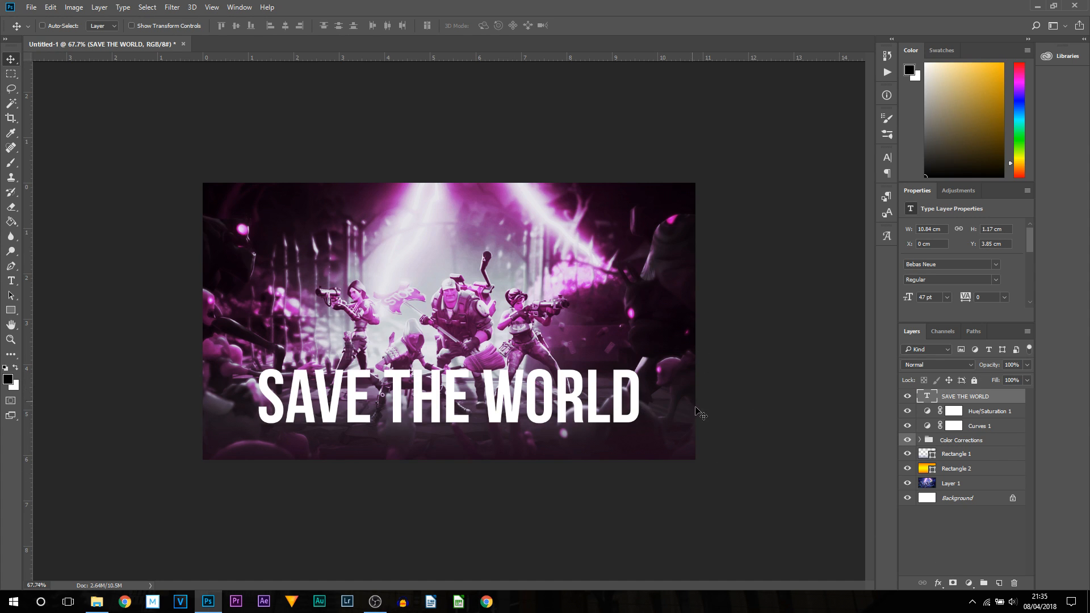
- Open the text layer's blending options and add a Bevel & Emboss with size 18 px and soften 2 px
click(938, 583)
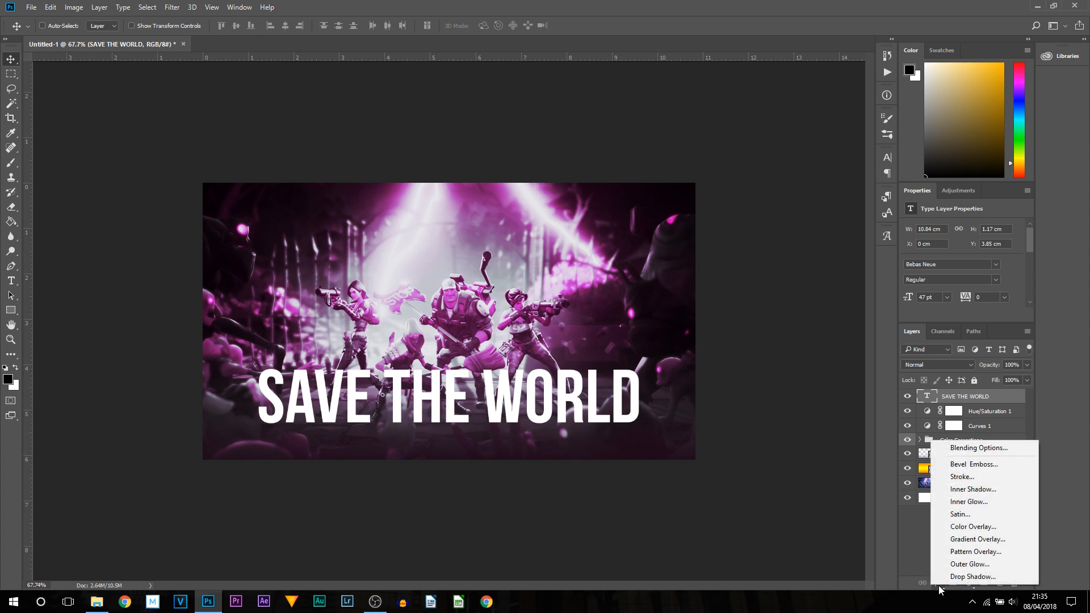
click(974, 449)
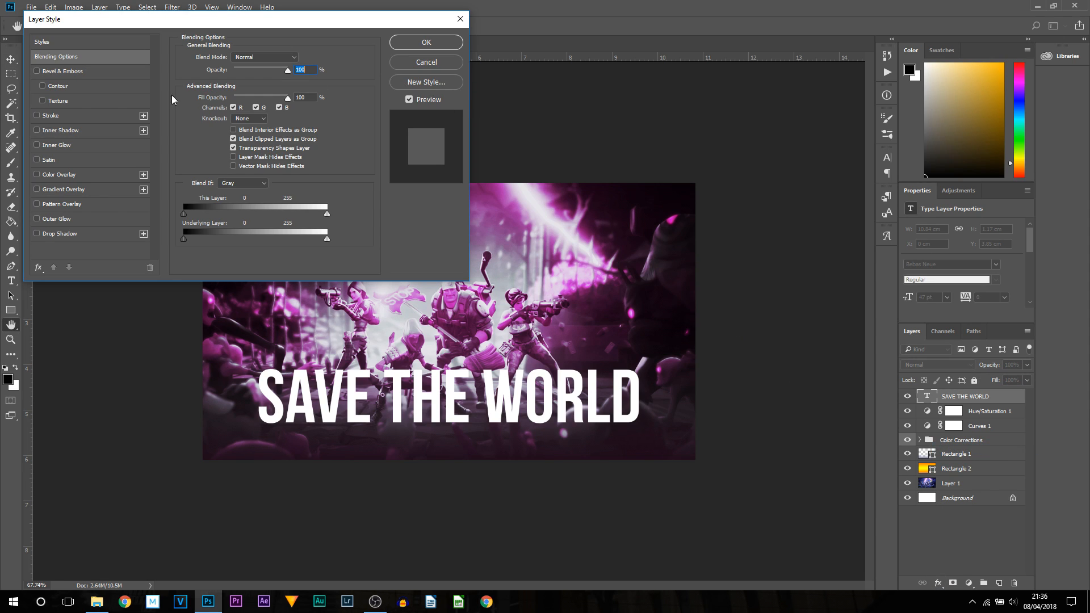
click(51, 73)
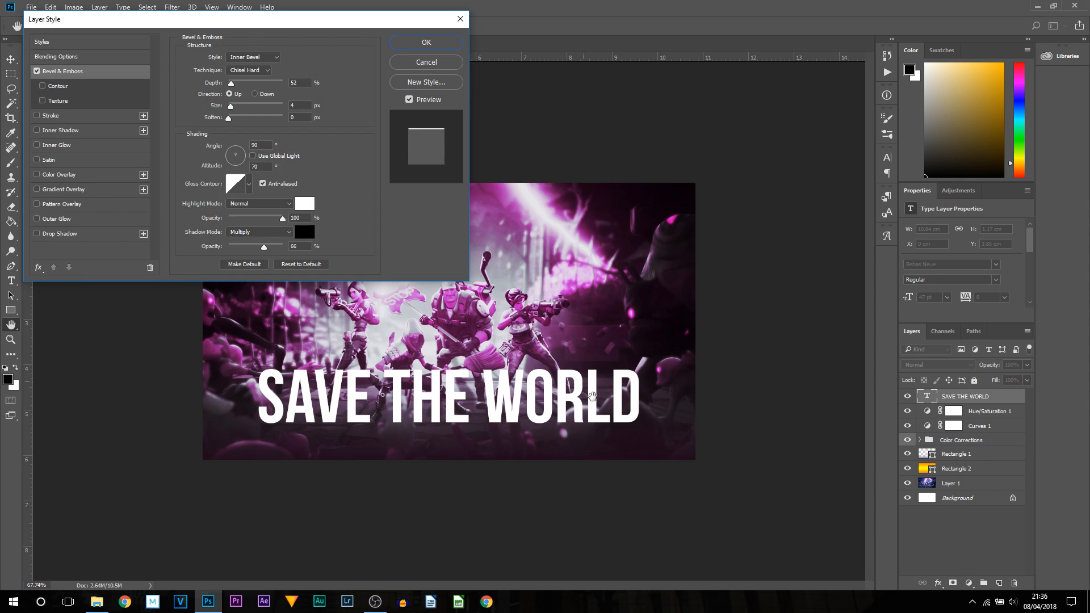
click(36, 71)
click(36, 71)
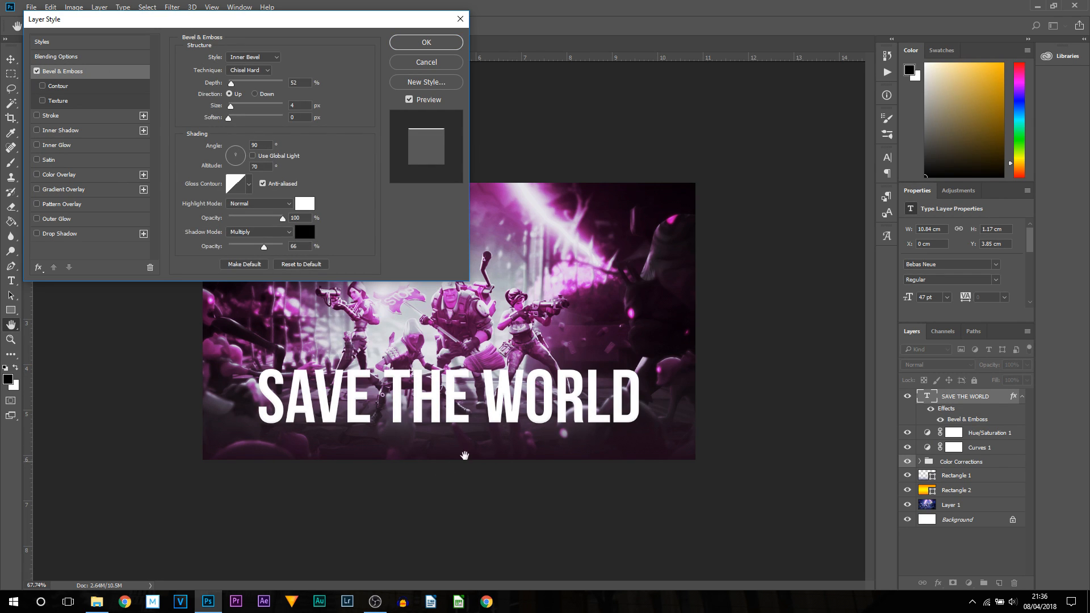
drag(231, 106, 236, 121)
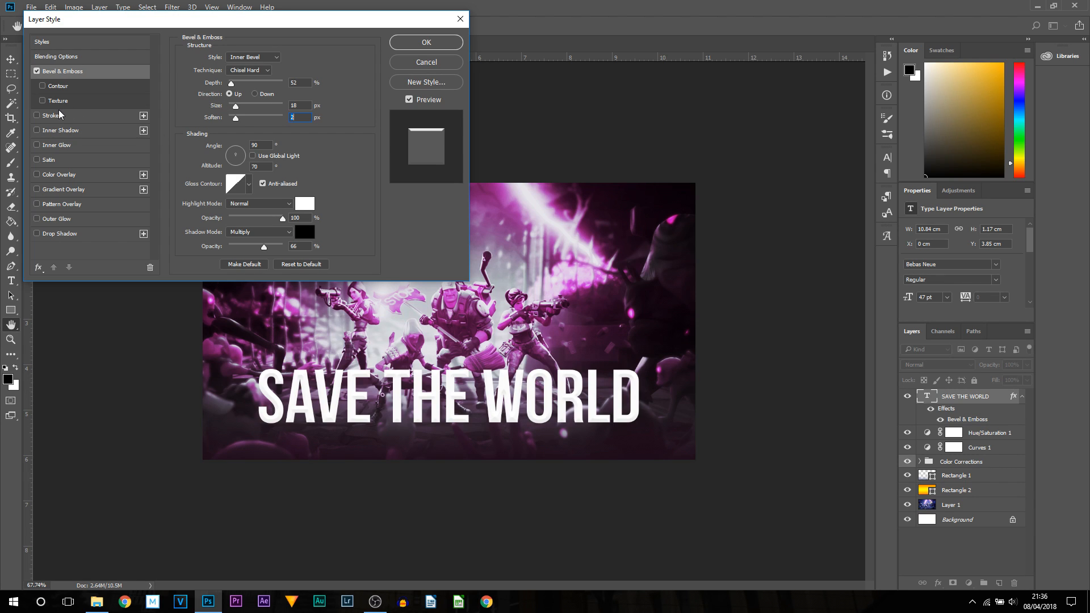
- Add a stroke effect to the title text and switch it off again
click(44, 117)
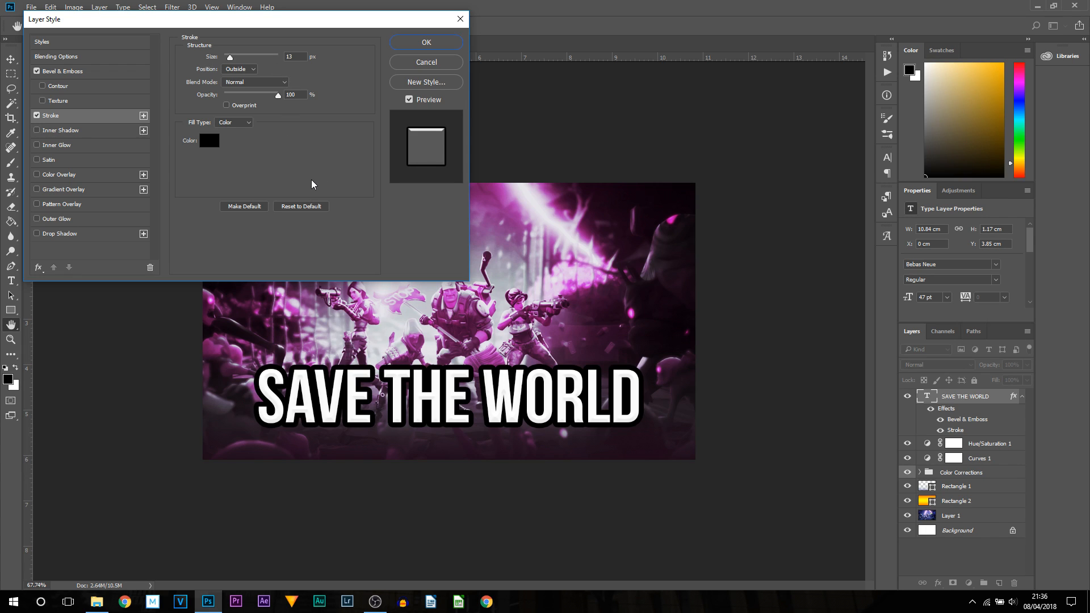
click(36, 116)
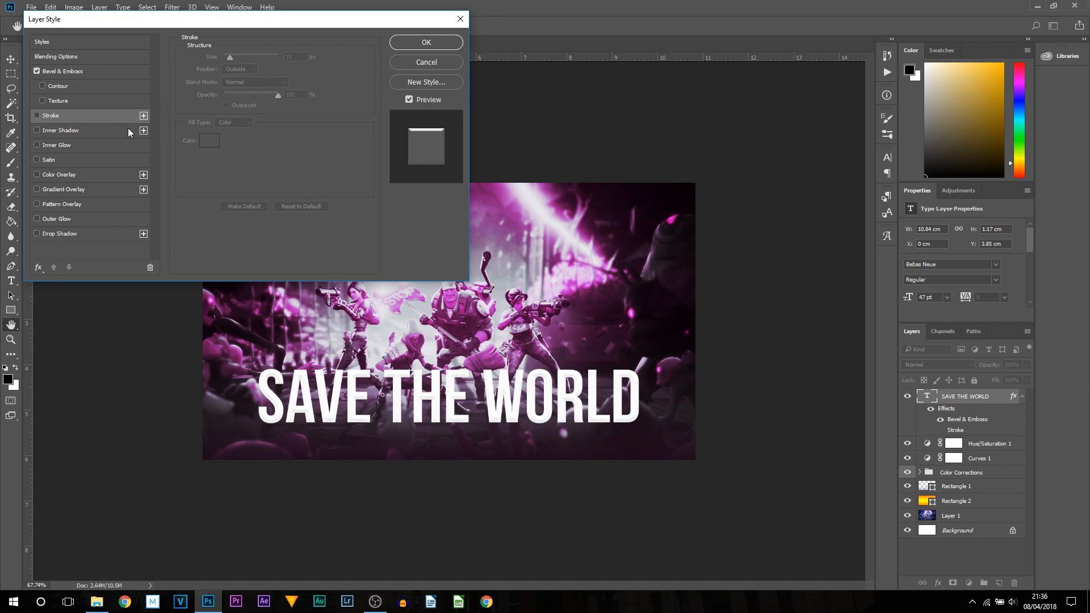
- Add a drop shadow to the title with 100% opacity, 24% spread and a 90° angle
click(38, 234)
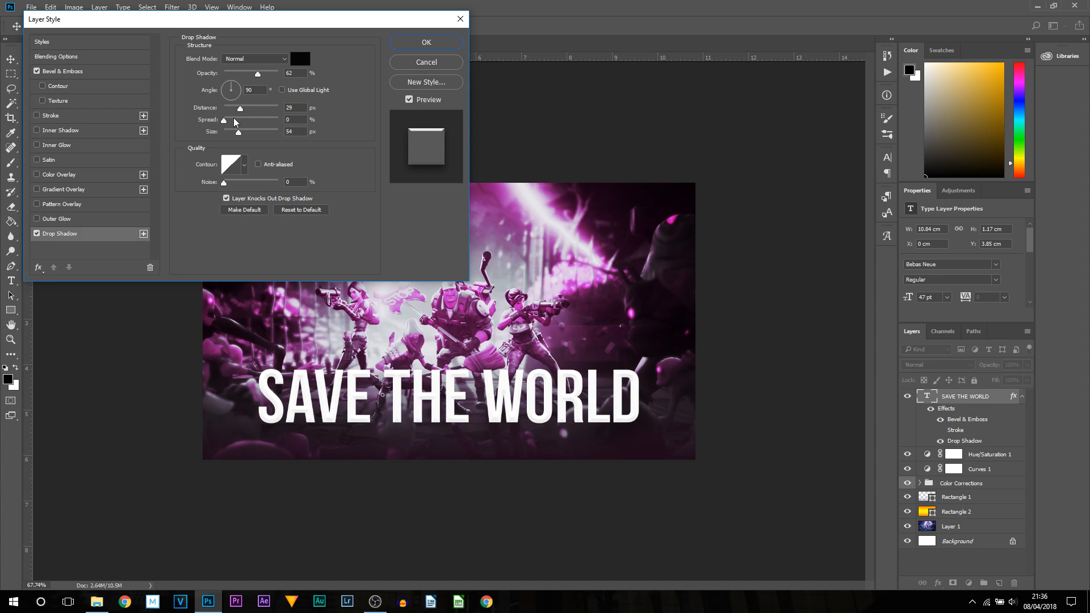
drag(257, 75, 338, 79)
drag(223, 120, 237, 126)
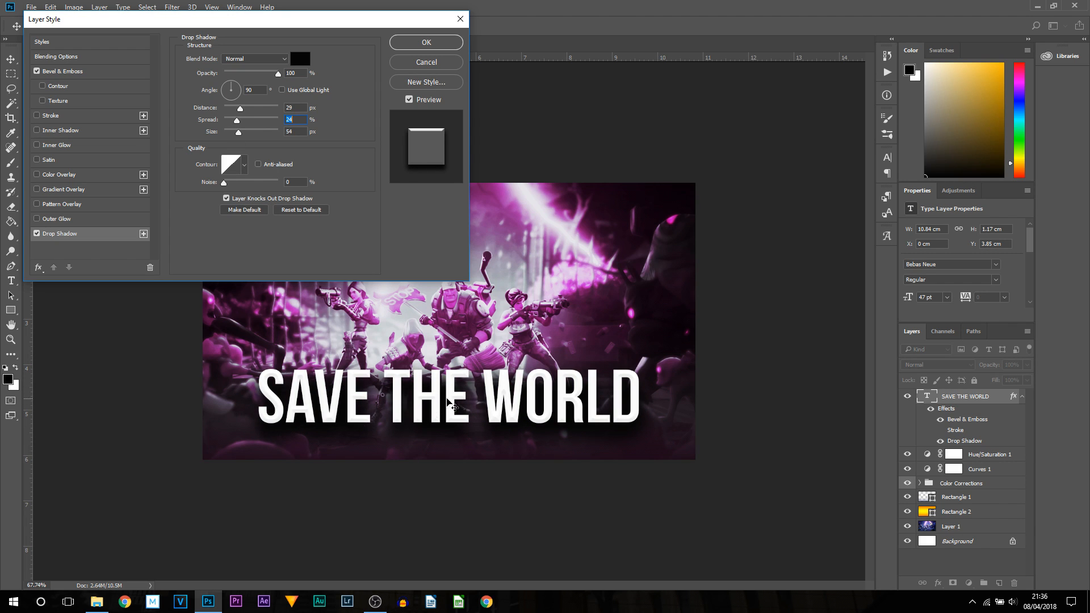
click(36, 233)
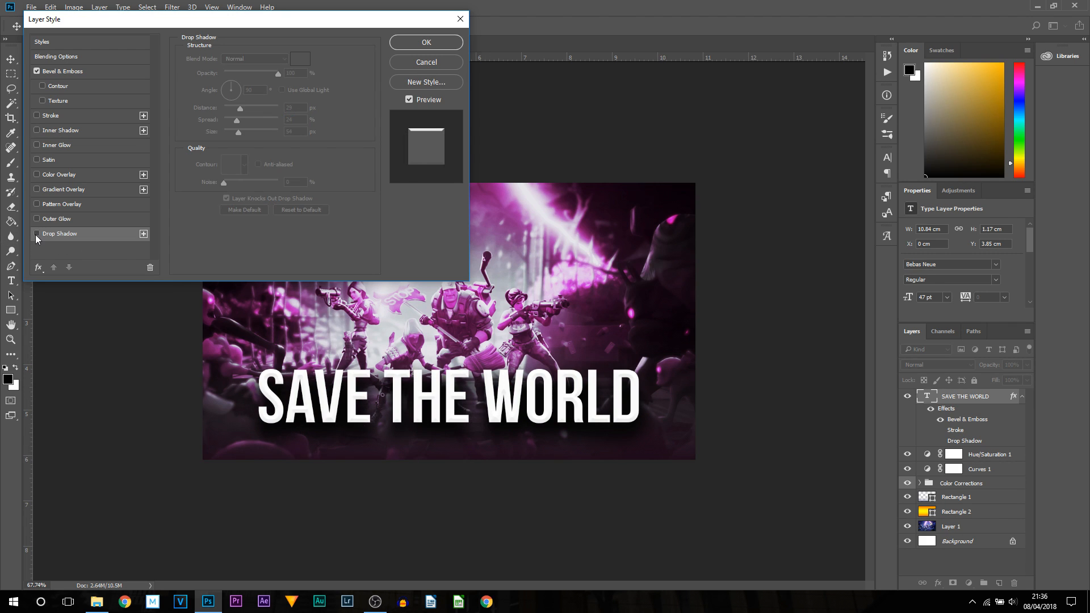
click(37, 234)
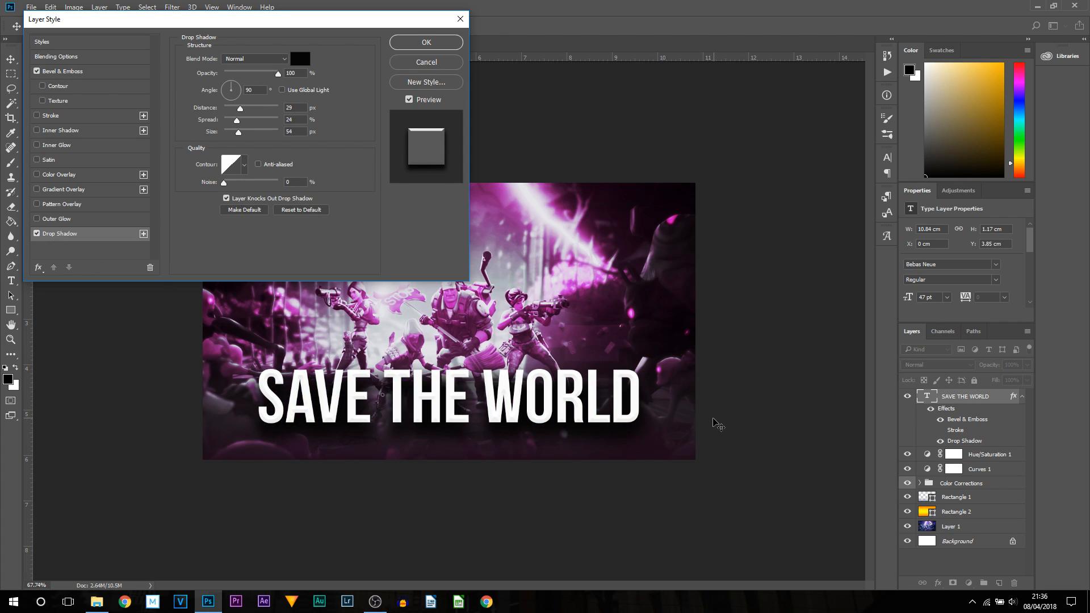
click(232, 97)
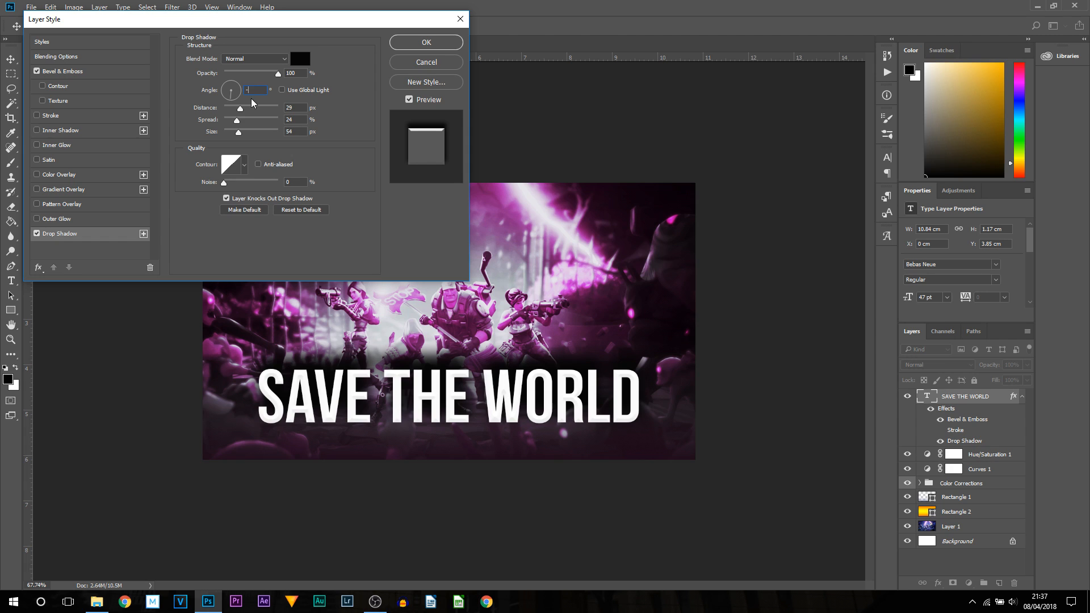
text(90)
- Enable a gradient overlay on the title while keeping Bevel & Emboss on
click(34, 191)
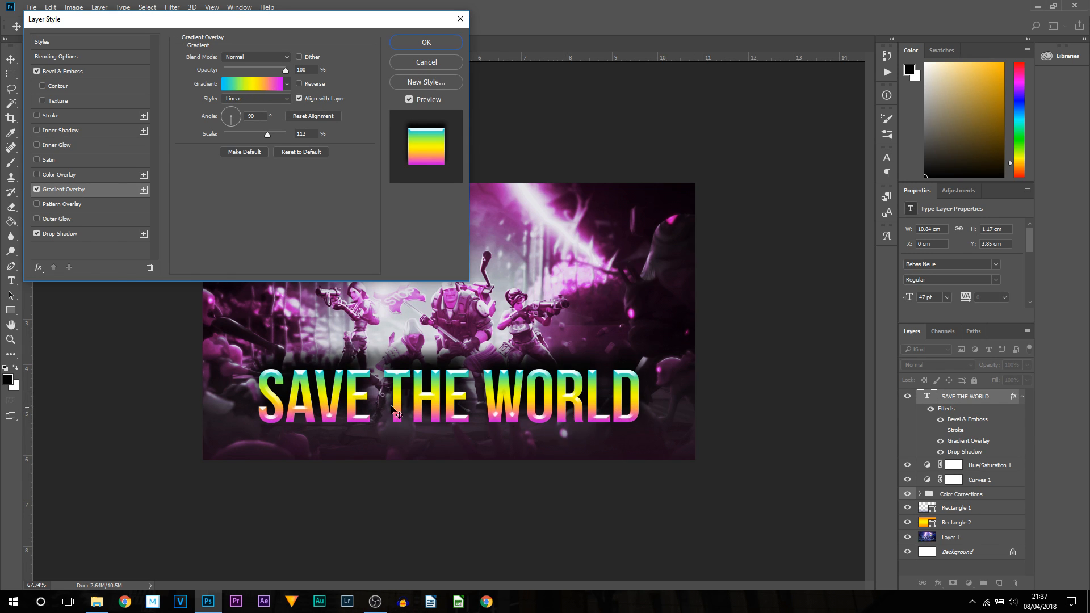
click(36, 72)
click(36, 71)
mouse_move(271, 29)
mouse_down()
mouse_move(207, 557)
mouse_move(281, 541)
mouse_move(199, 46)
mouse_move(287, 25)
mouse_move(247, 11)
mouse_move(253, 19)
mouse_up()
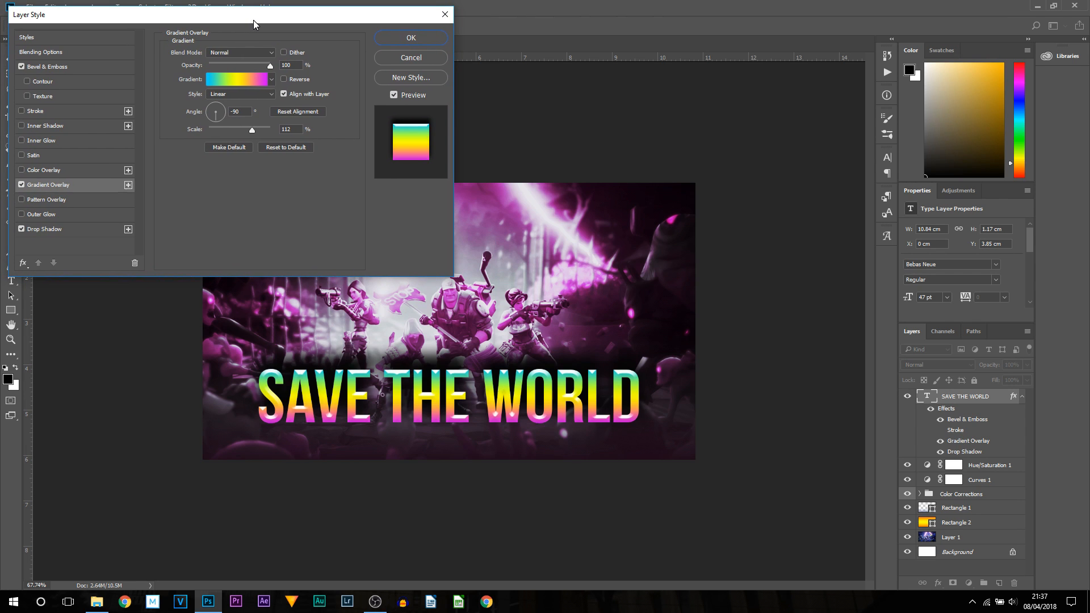
- Open the overlay's gradient editor, load the Orange, Yellow, Orange preset and delete its middle colour stop
click(230, 84)
drag(860, 64, 226, 29)
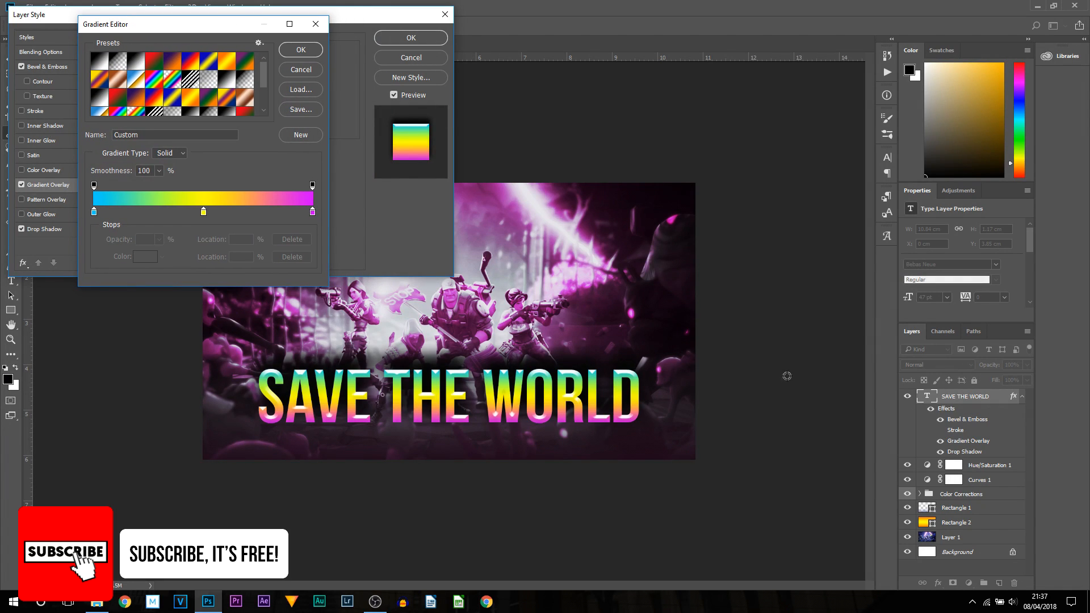
click(226, 61)
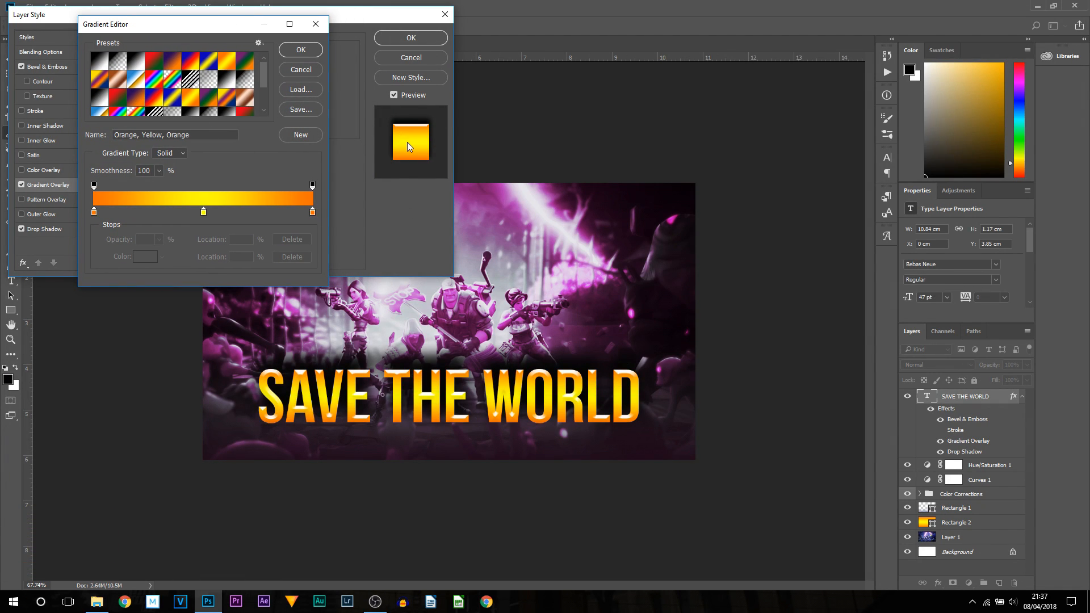
scroll(170, 107, down, 2)
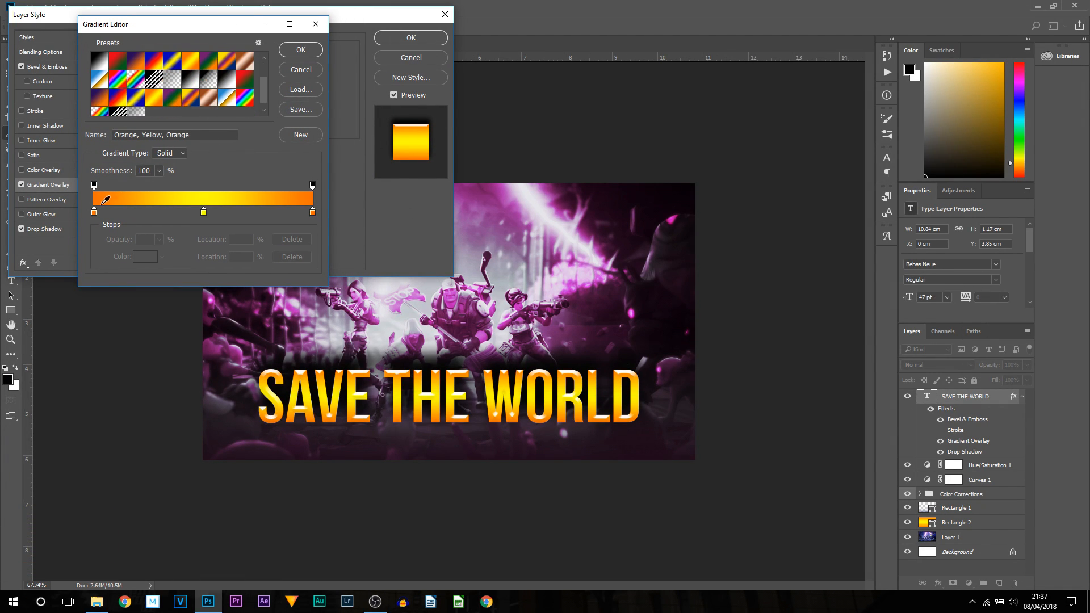
scroll(125, 79, up, 2)
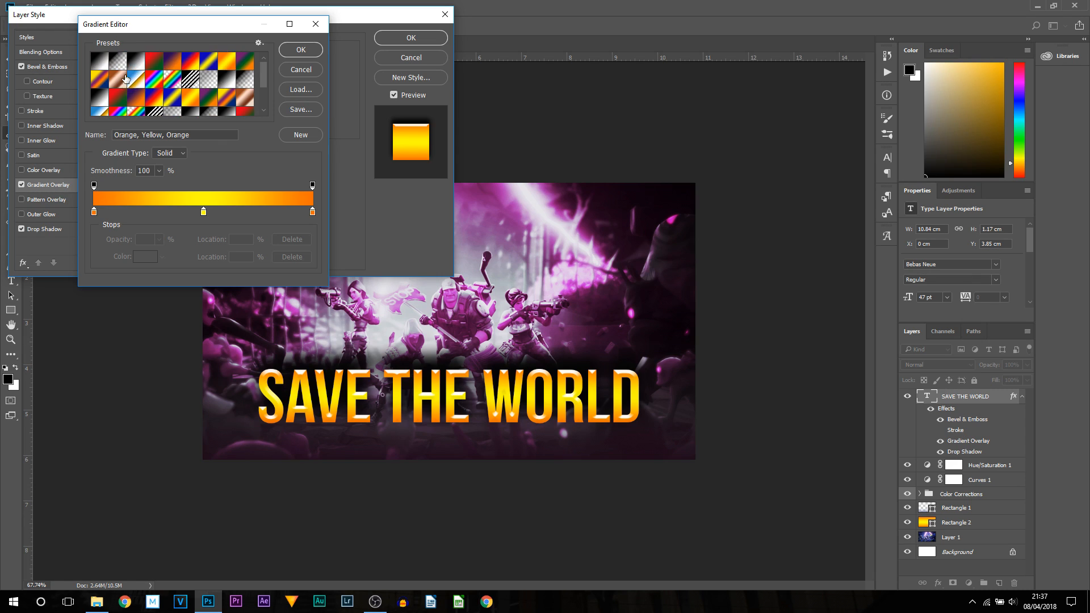
click(203, 211)
click(292, 256)
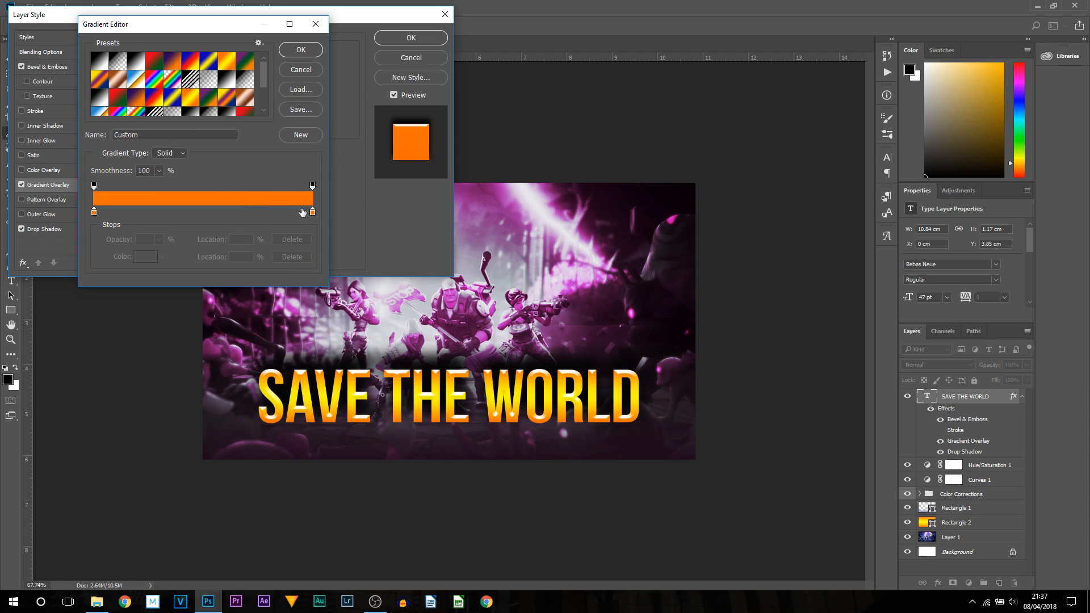
- Set the gradient's left colour stop to white ffffff
click(296, 258)
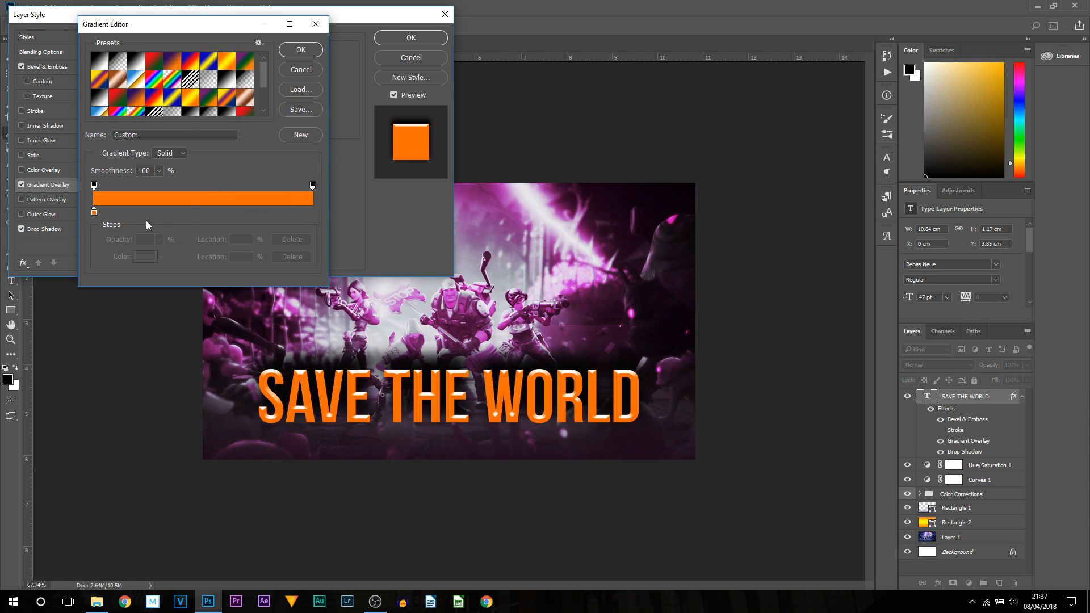
double_click(94, 212)
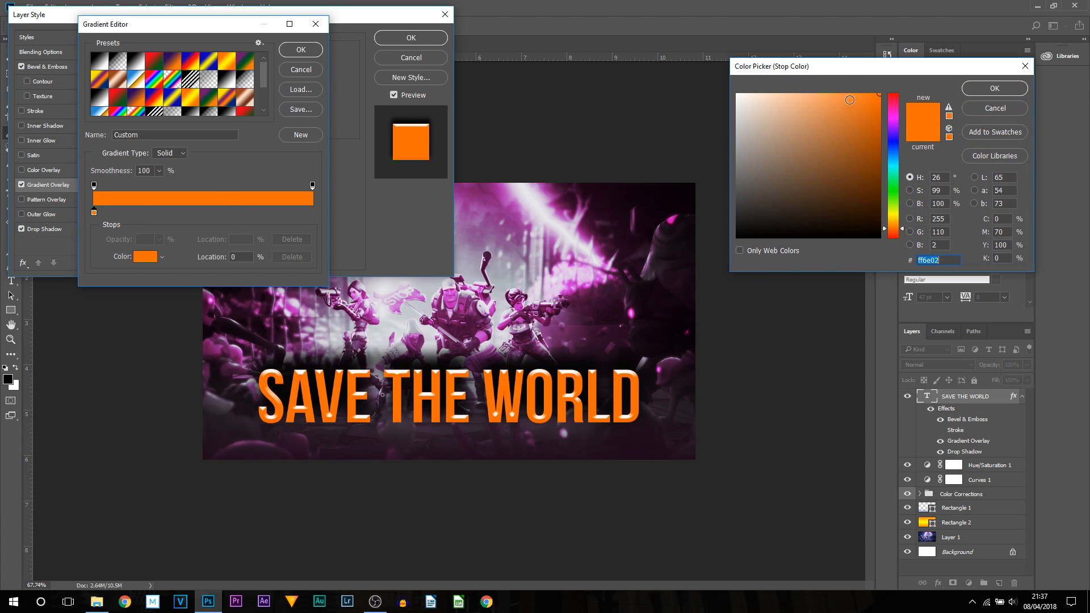
drag(850, 74, 302, 48)
text(ffffff)
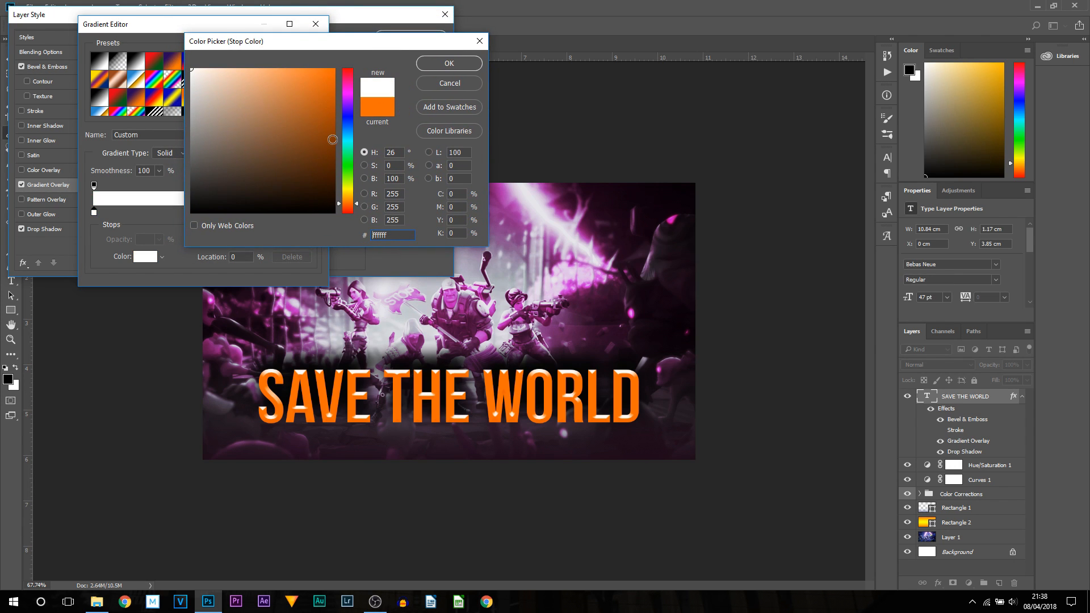
click(448, 63)
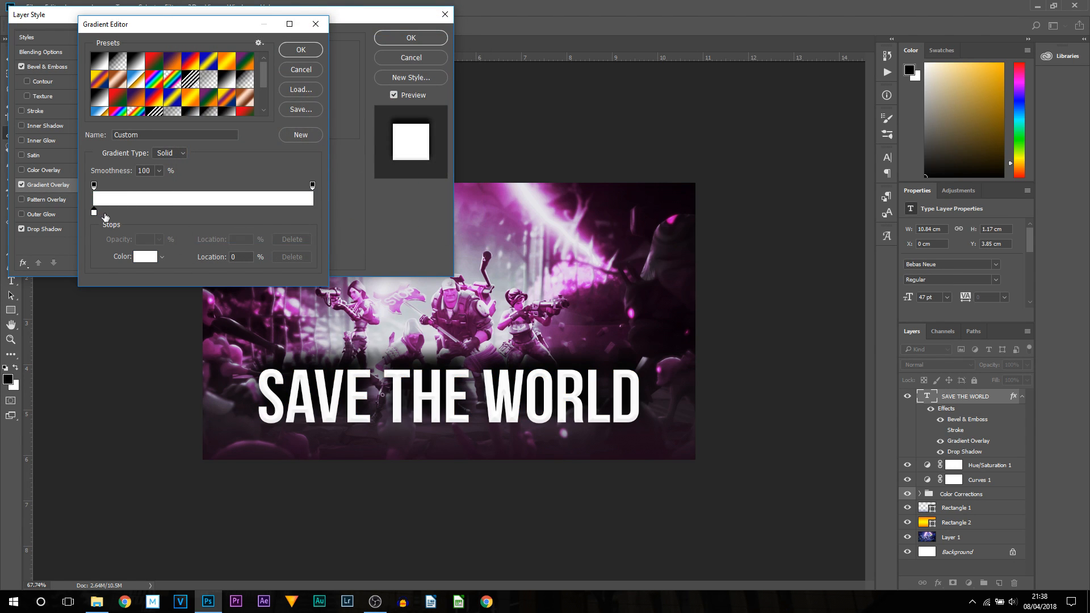
- Add two grey colour stops to the gradient, a dark grey 525252 one at 5% and another further along
double_click(106, 215)
drag(211, 93, 160, 169)
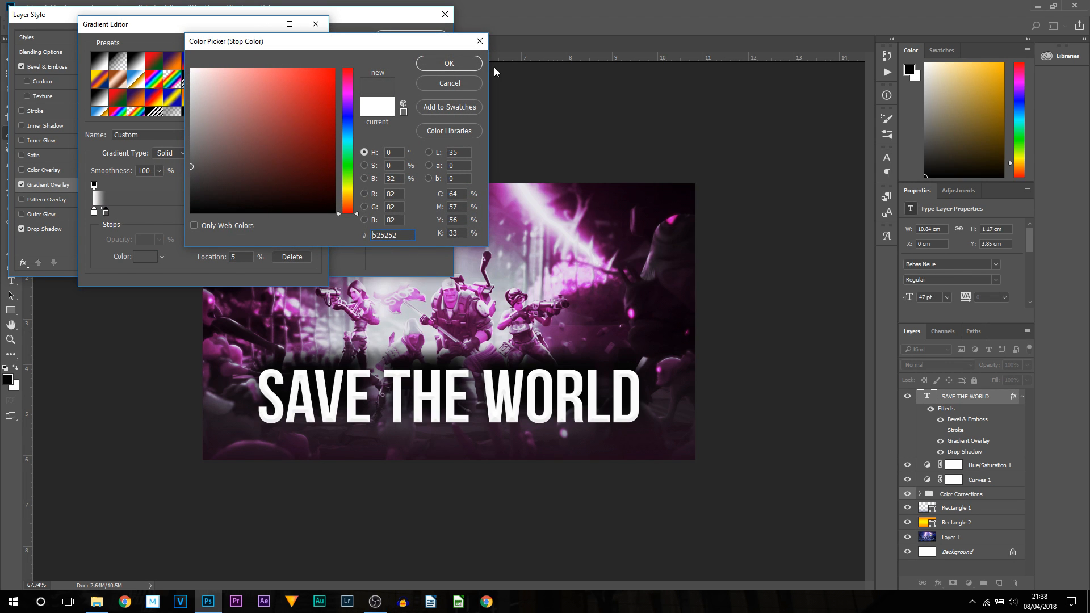
click(448, 63)
double_click(180, 215)
drag(231, 150, 174, 111)
click(449, 63)
- Add a light grey d6d6d6 stop at 70%, set the right stop to white ffffff and confirm the gradient
click(246, 213)
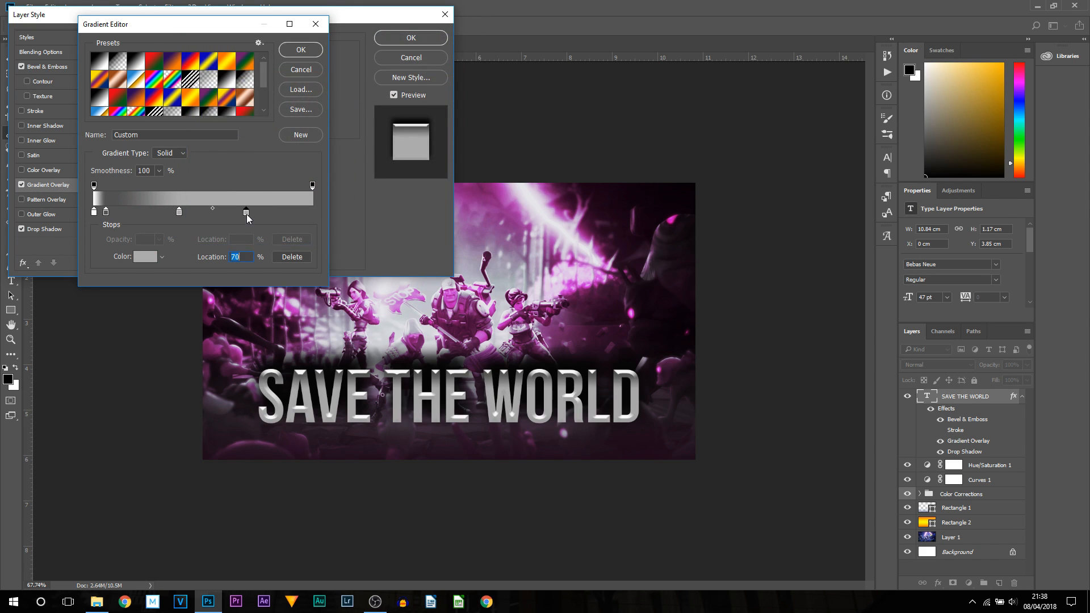
double_click(246, 212)
drag(219, 183, 192, 91)
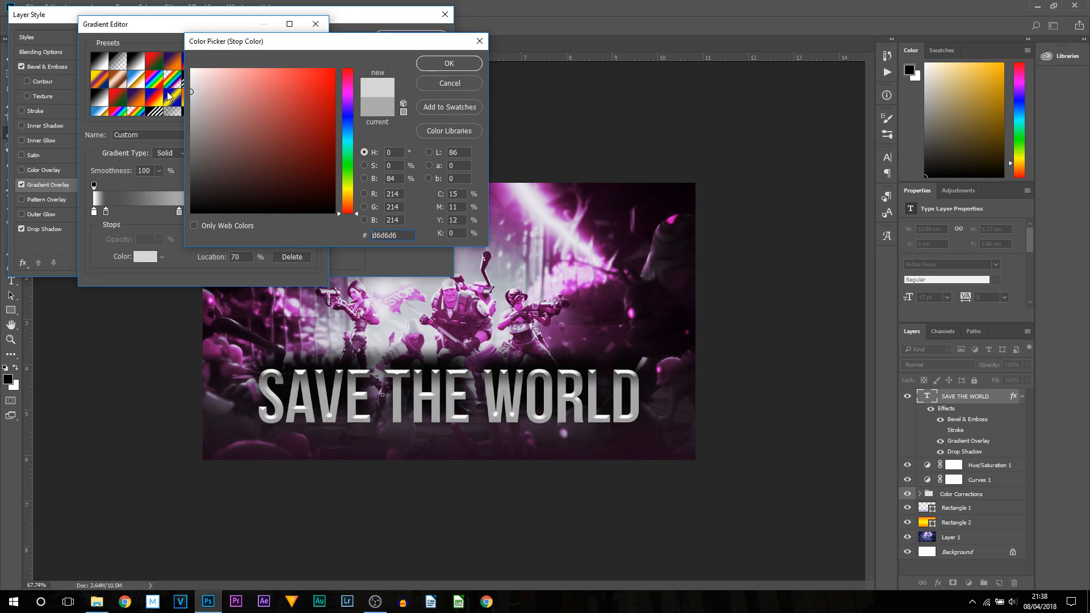
click(471, 65)
double_click(312, 213)
text(ffffff)
click(440, 65)
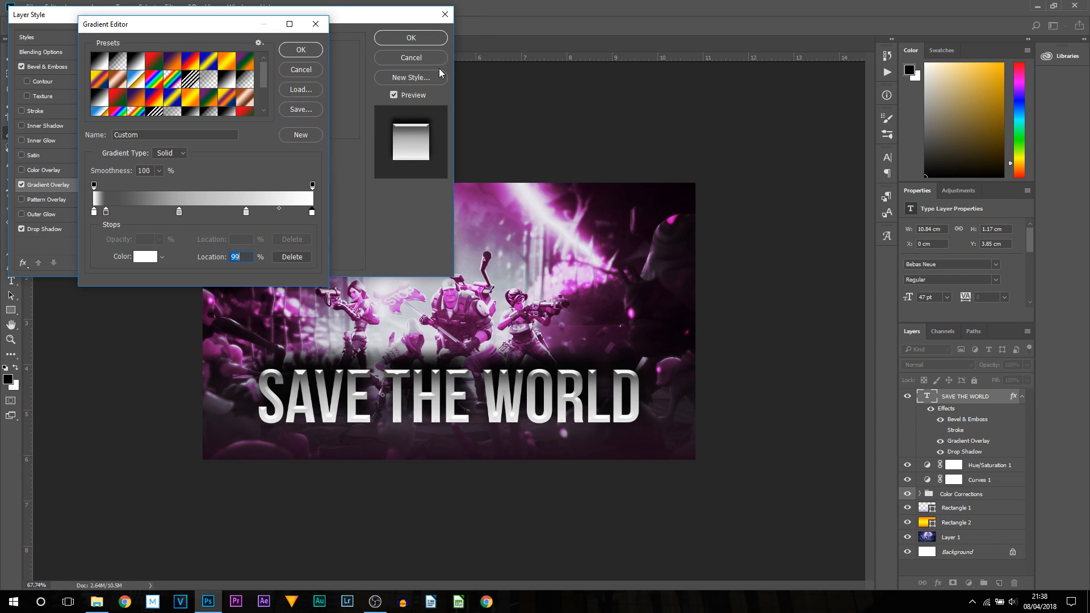
click(300, 50)
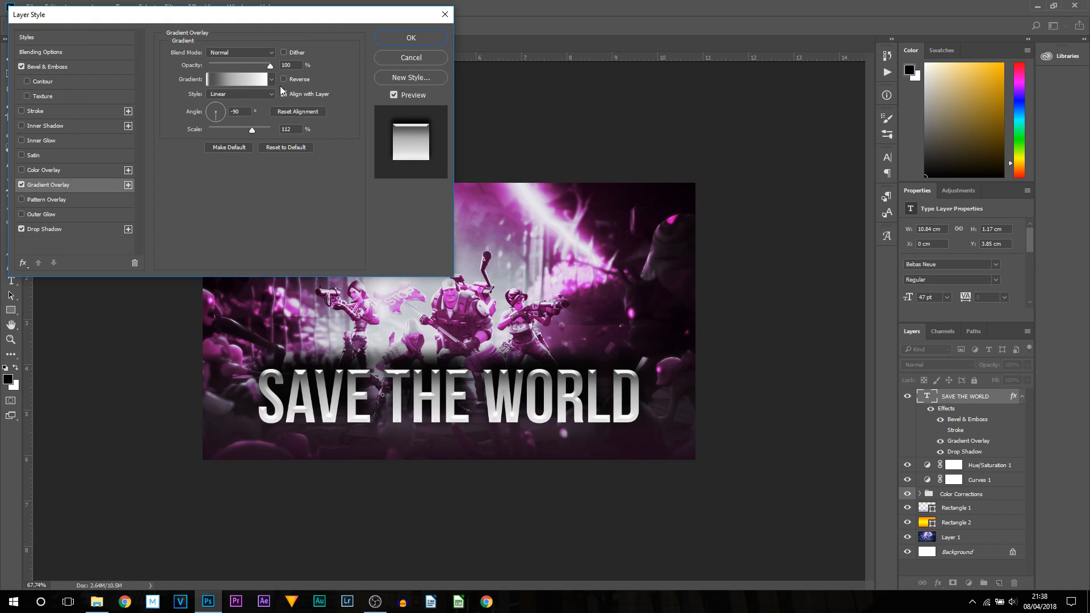
- Reverse the gradient overlay, set its style to Reflected and apply the layer style
click(284, 80)
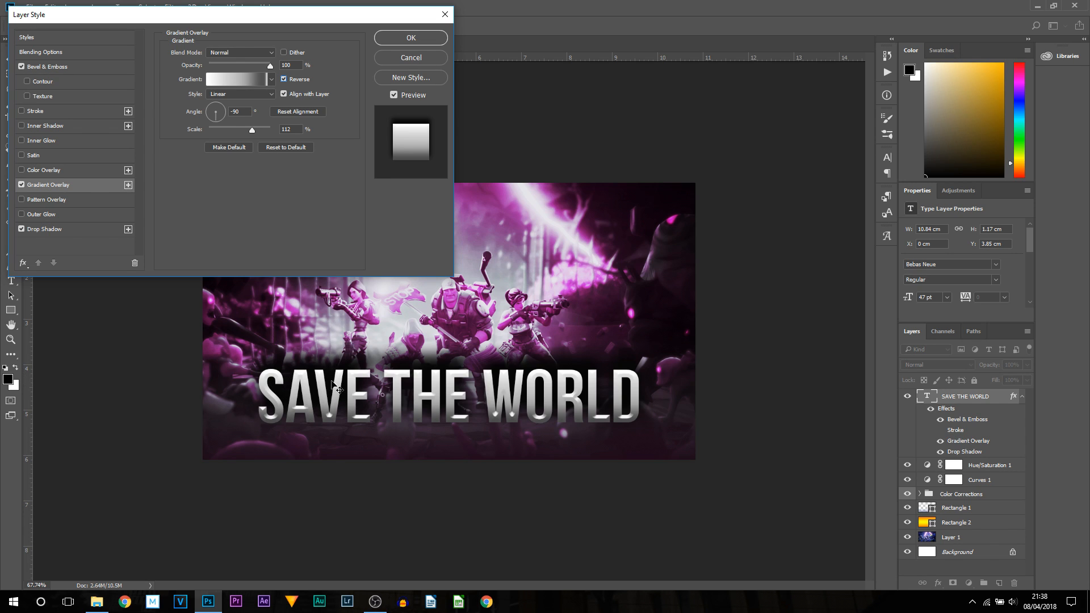
click(211, 94)
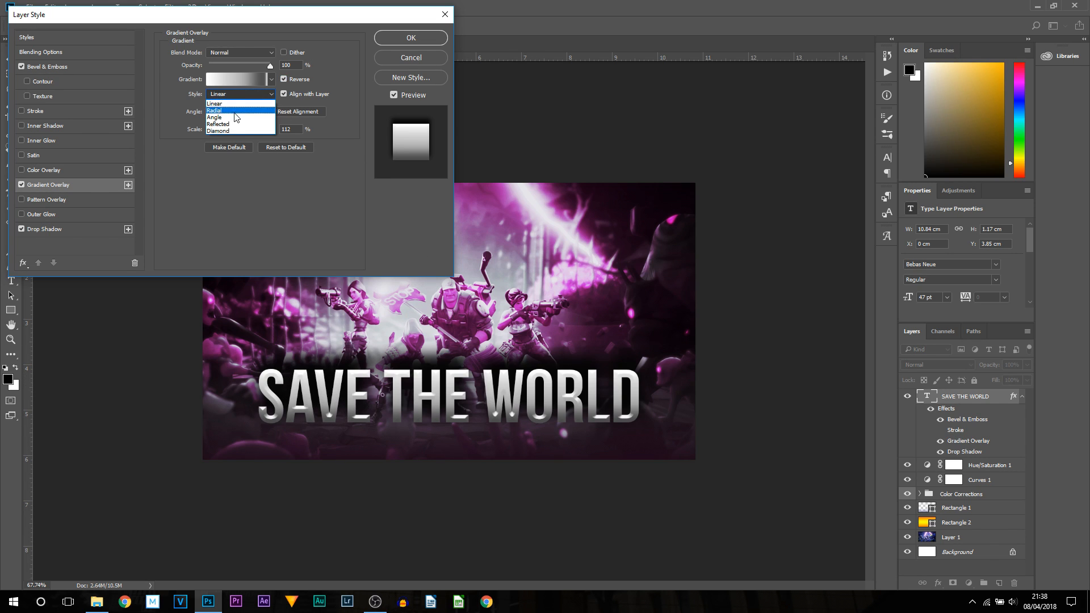
click(227, 124)
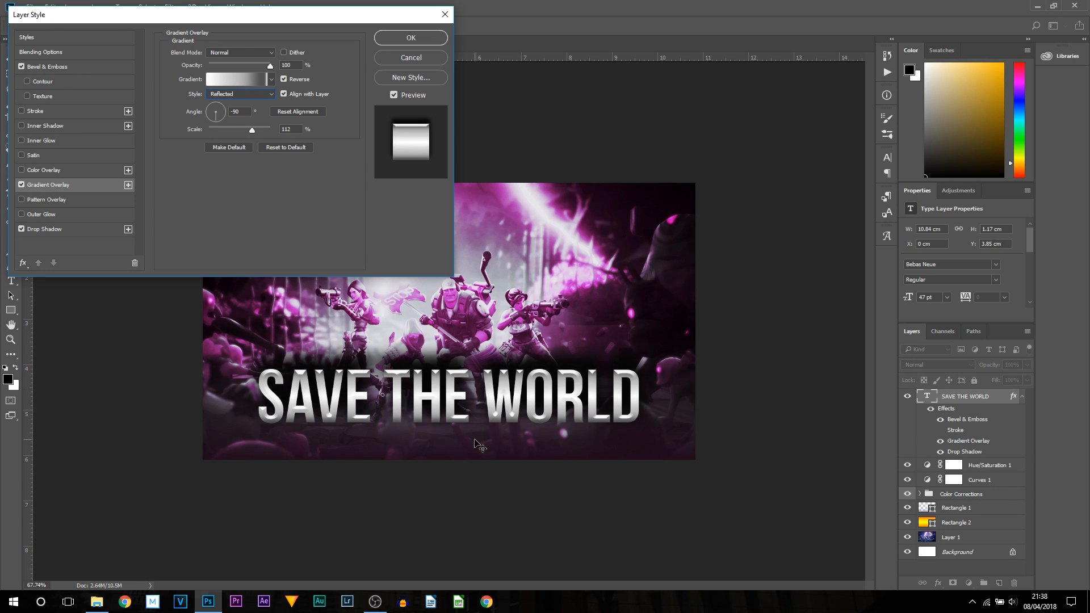
click(411, 38)
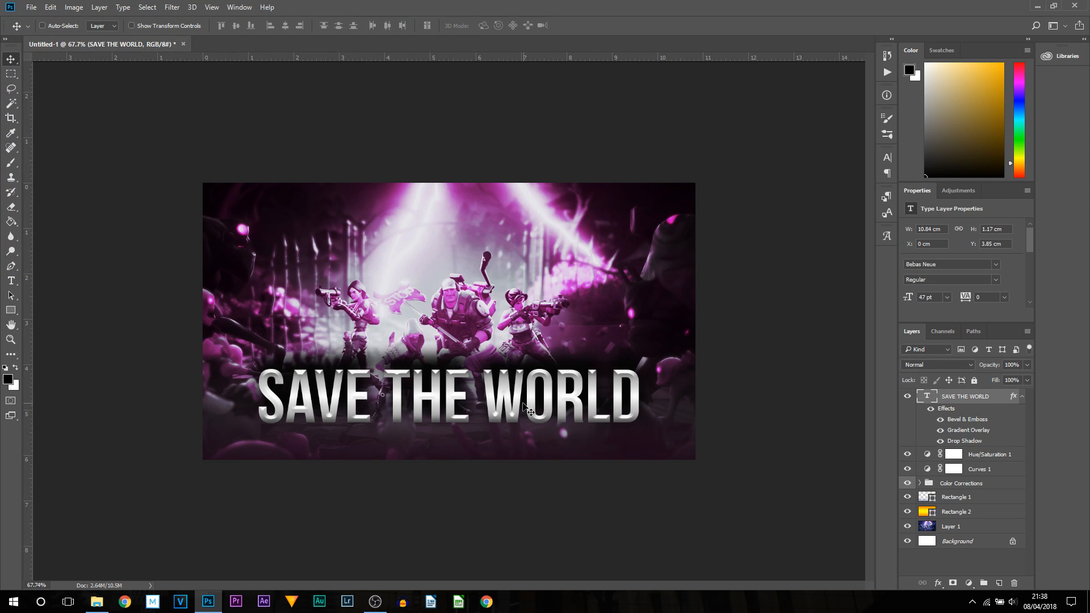
- Nudge the SAVE THE WORLD title slightly lower in the thumbnail
drag(527, 410, 604, 440)
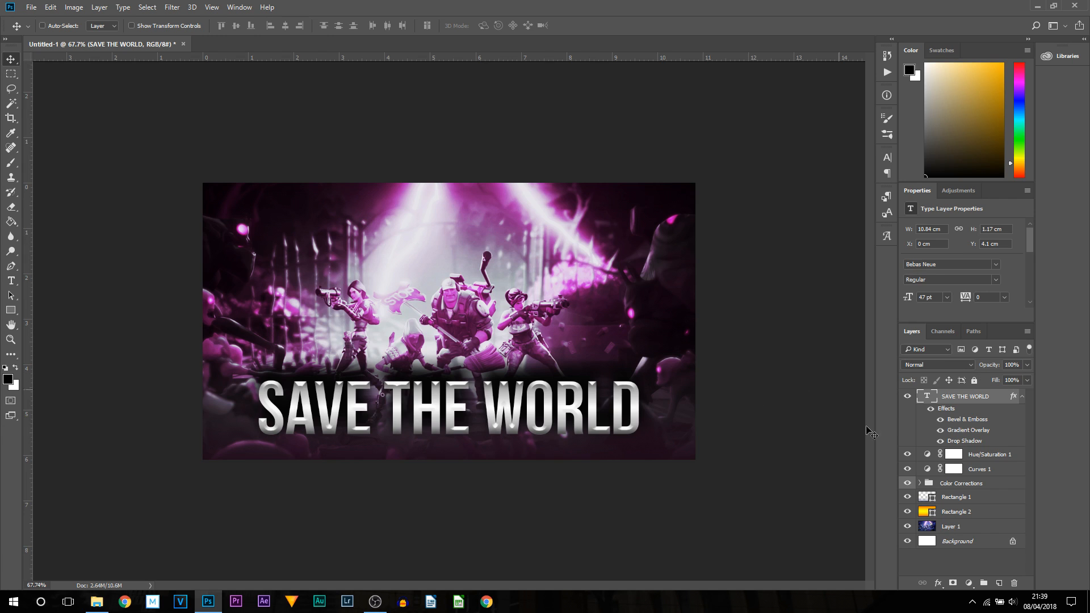
- Try resizing the title to 28 pt with 340 letter tracking, then undo the change
double_click(927, 397)
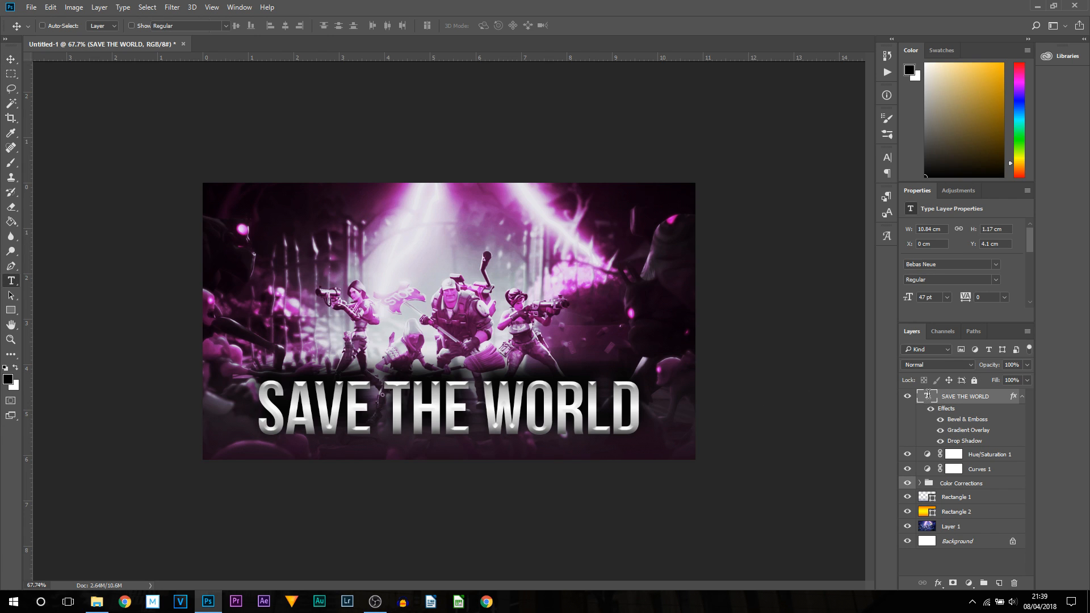
drag(241, 30, 227, 31)
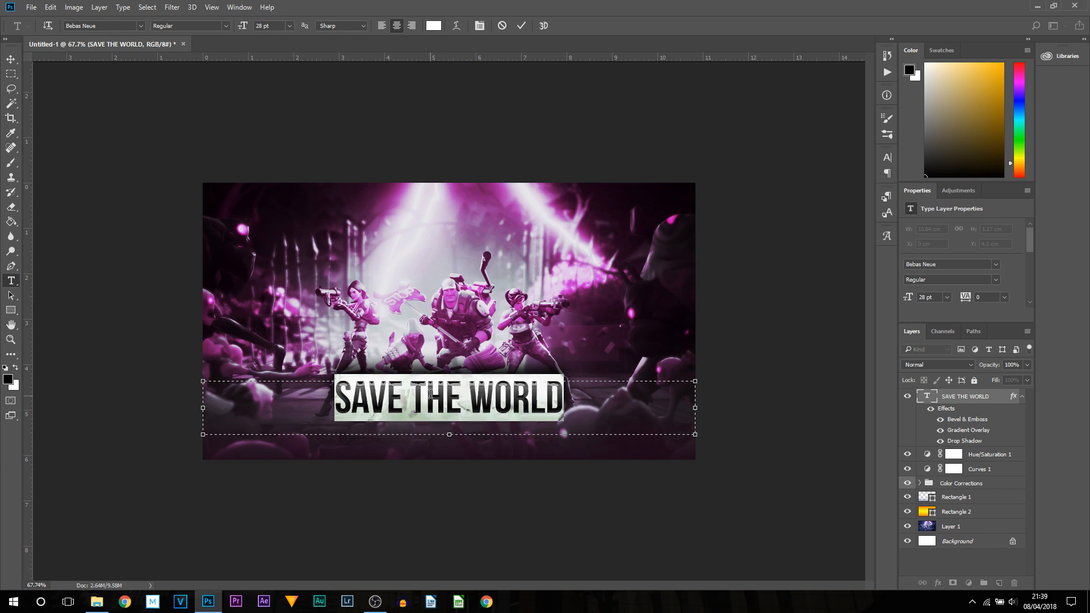
click(889, 159)
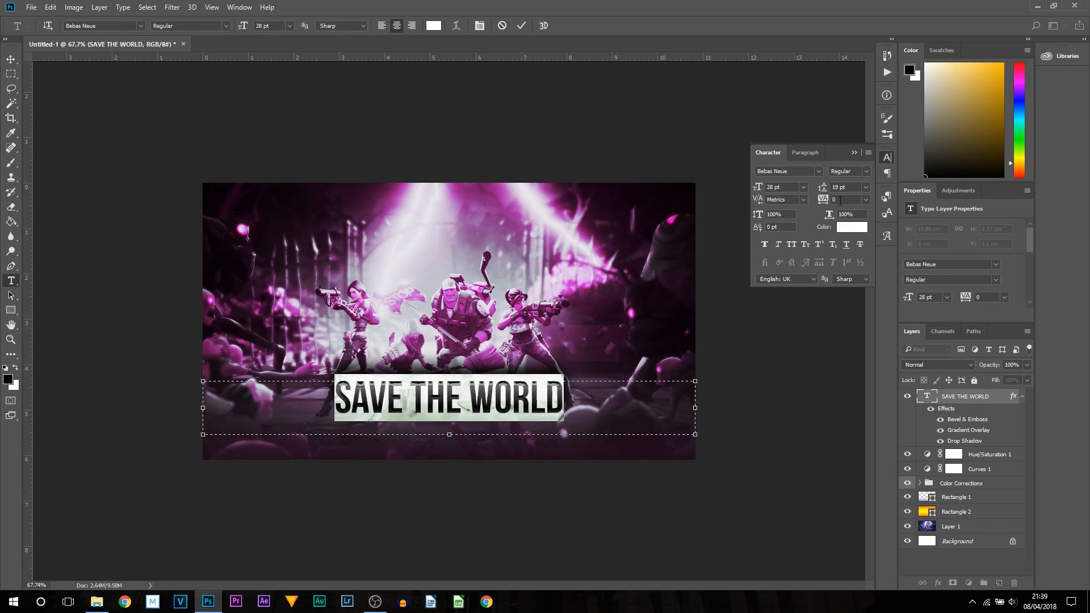
drag(822, 202, 822, 201)
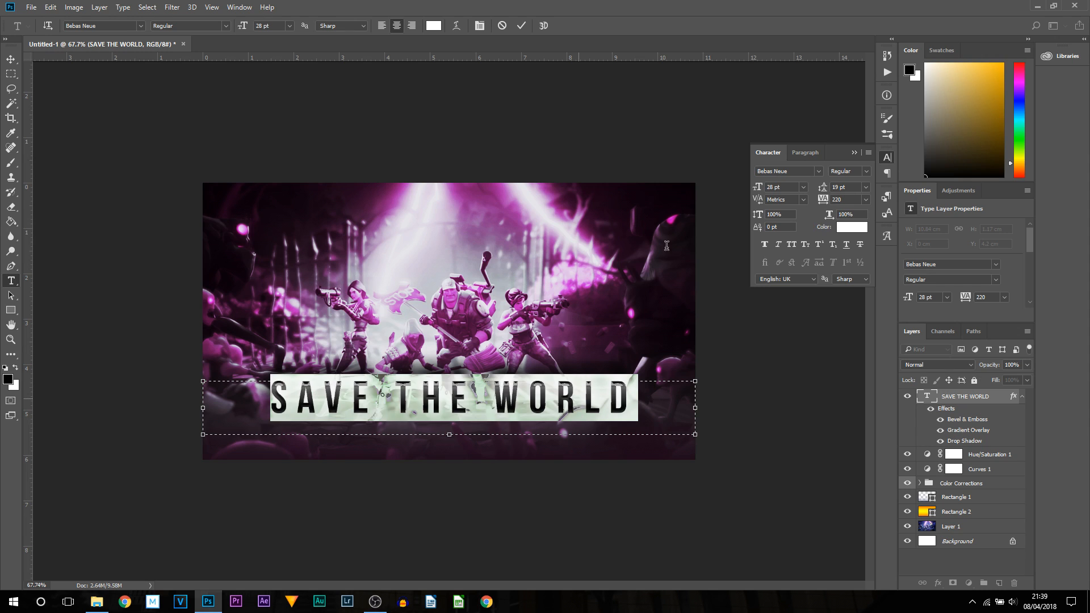
drag(823, 201, 823, 202)
click(521, 25)
key(v)
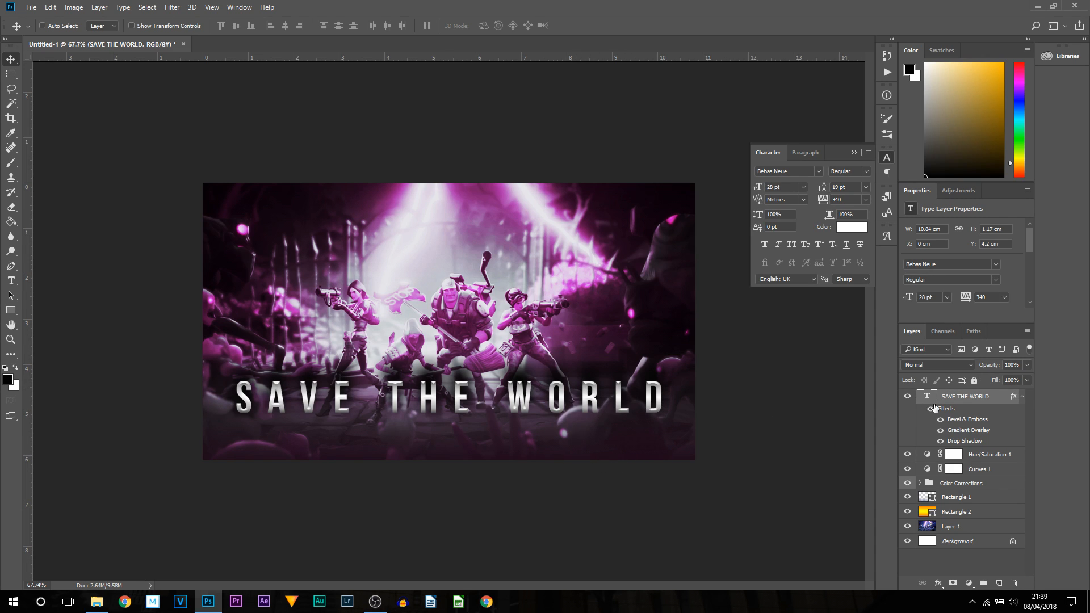
key(ctrl+z)
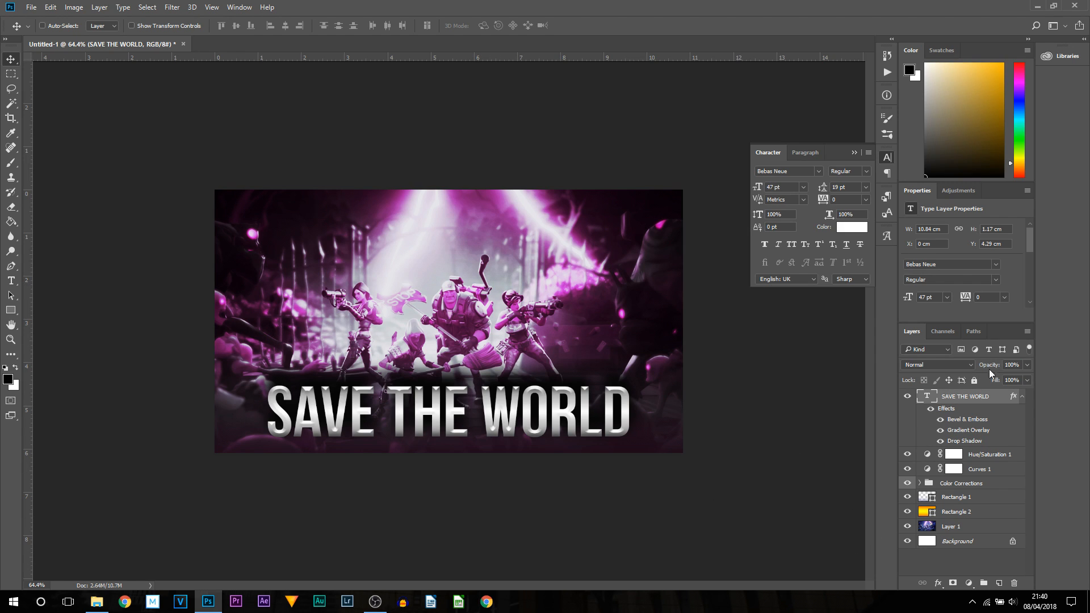
- Add a new layer above Rectangle 1 and set up a 400 px Brush with white ffffff as the colour
click(966, 502)
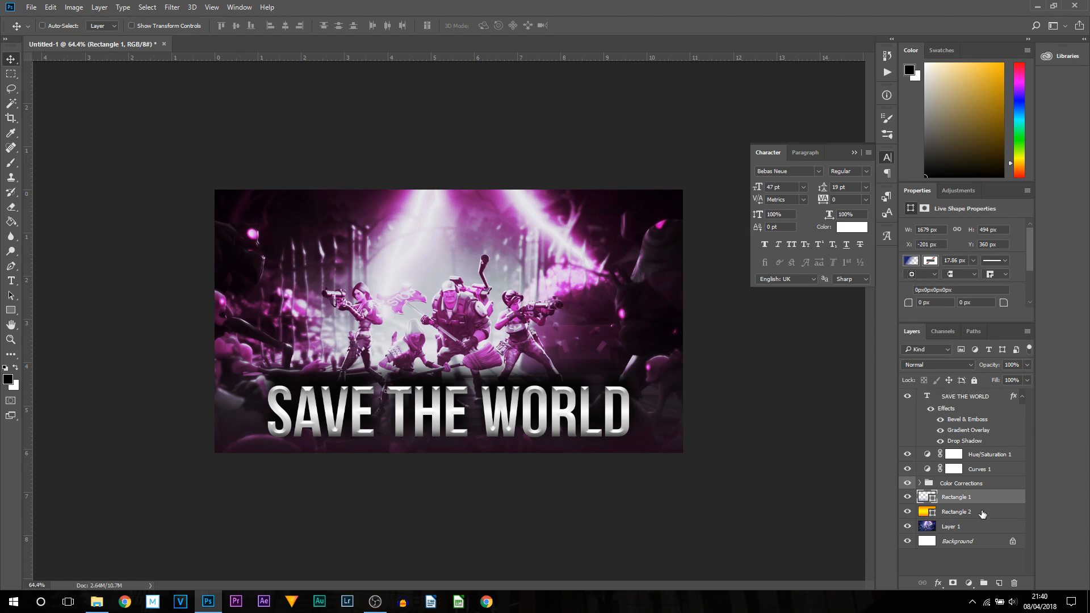
click(999, 584)
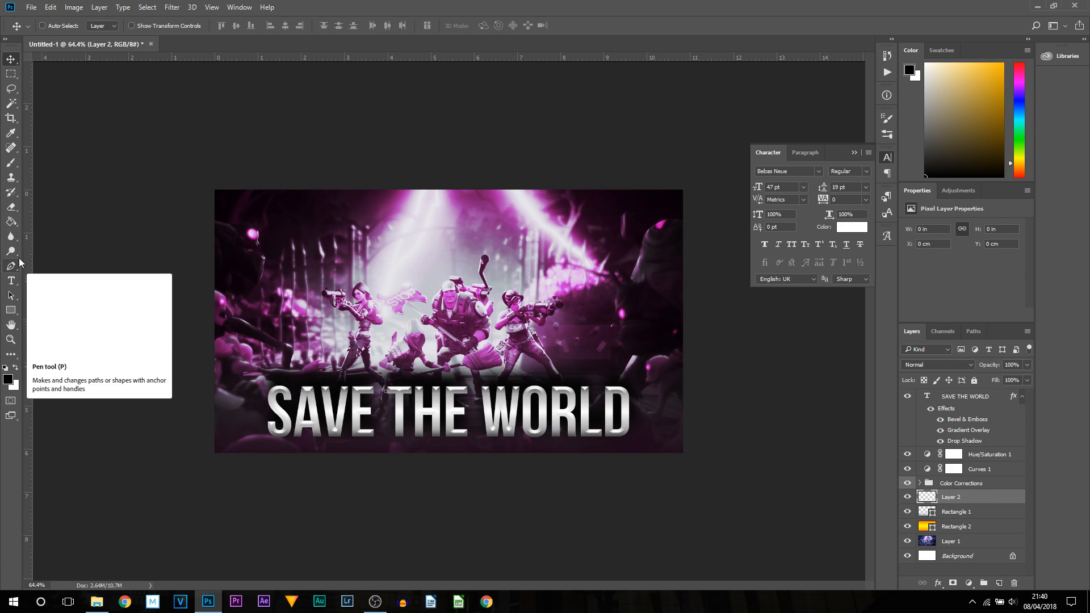
drag(11, 163, 66, 165)
click(62, 163)
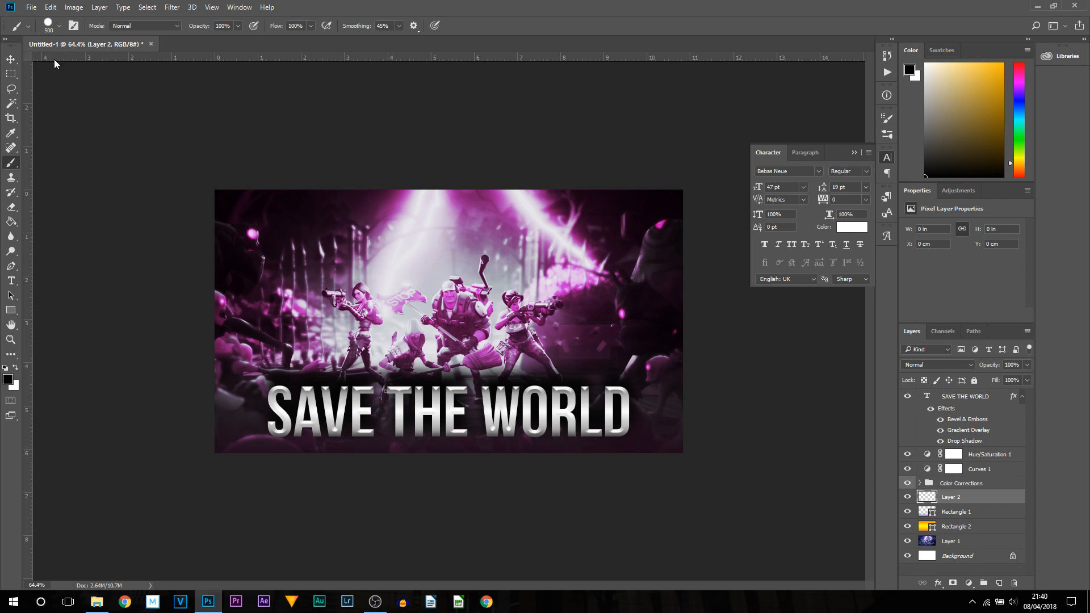
click(49, 27)
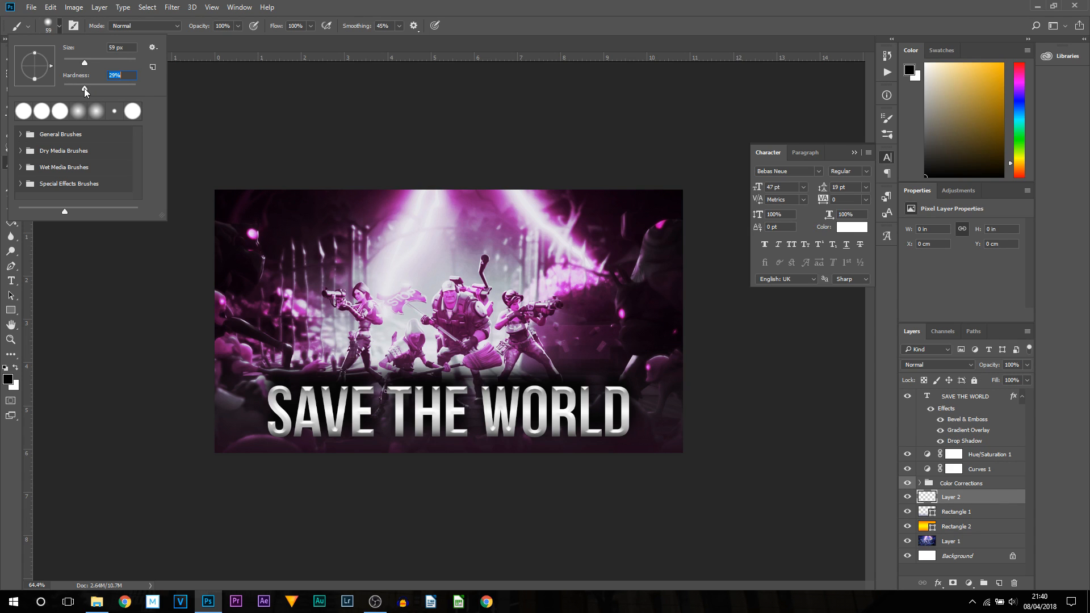
click(487, 7)
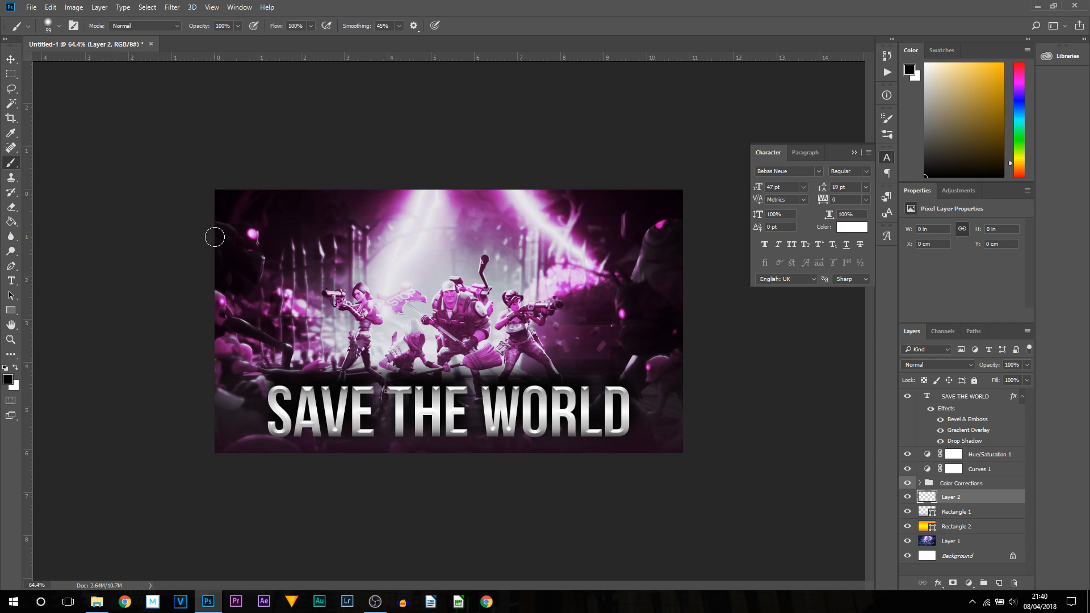
key(bracketright)
key(bracketright)
key(bracketright)
key(bracketright)
key(bracketright)
key(bracketright)
key(bracketright)
key(bracketright)
key(bracketright)
key(bracketright)
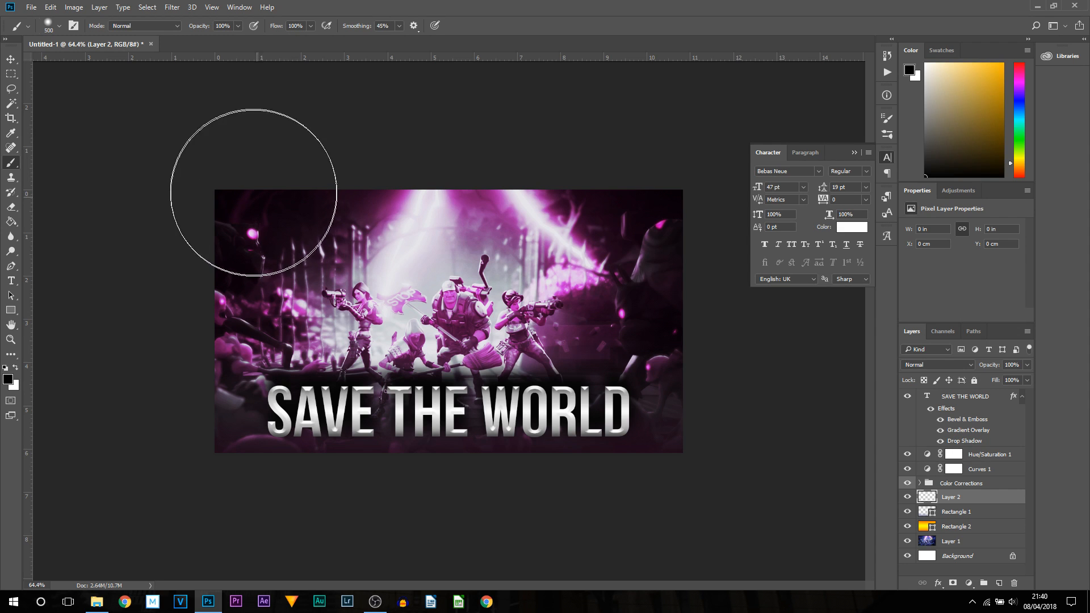
click(59, 26)
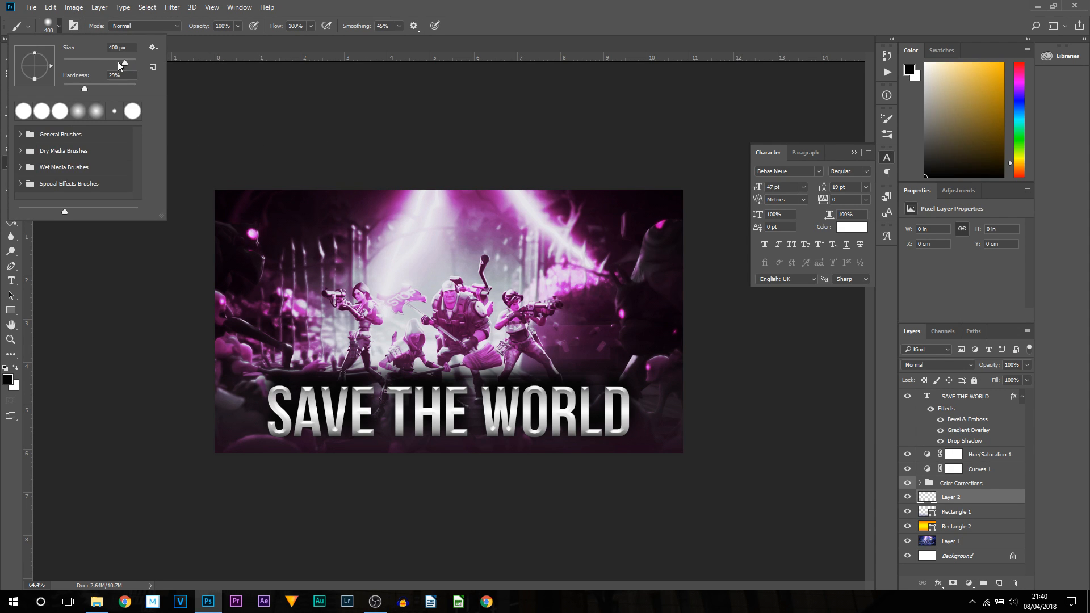
click(179, 52)
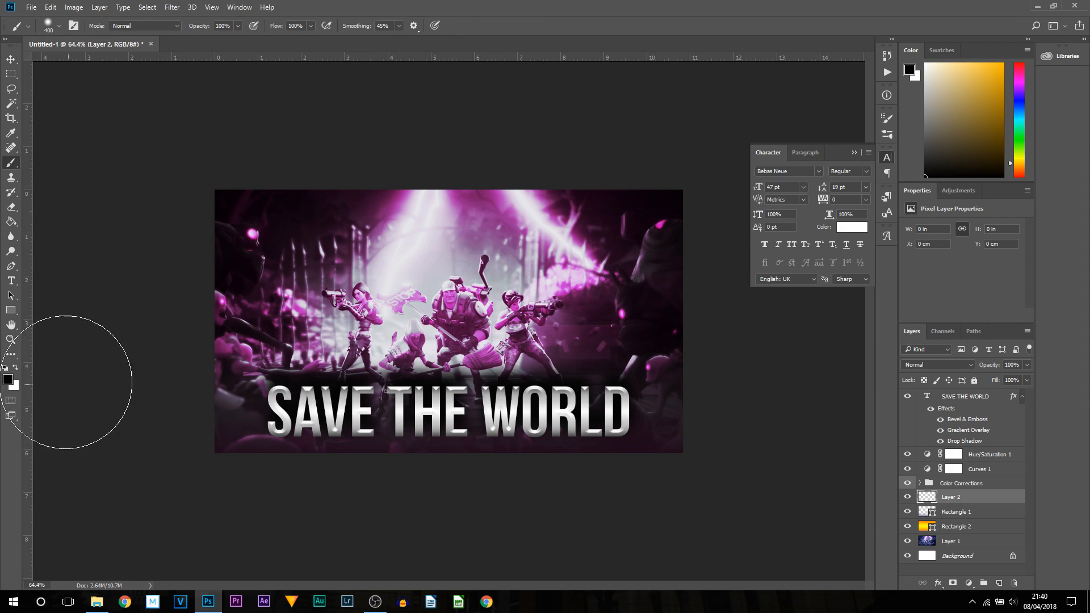
click(10, 386)
text(ffffff)
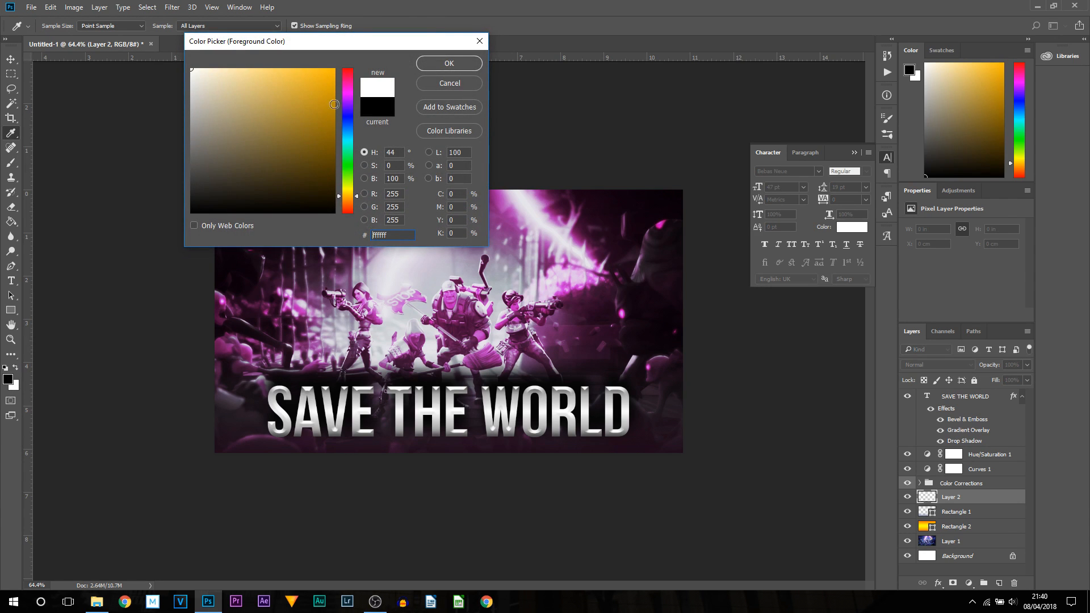
click(458, 68)
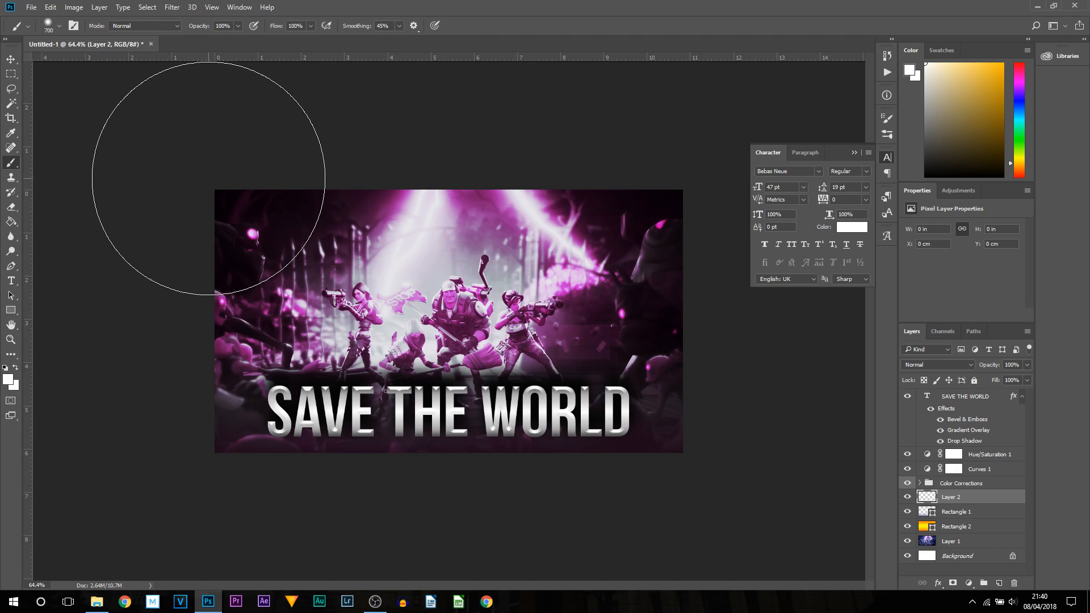
- Paint soft white light patches around the top corners, the right side and the bottom of the thumbnail
click(222, 228)
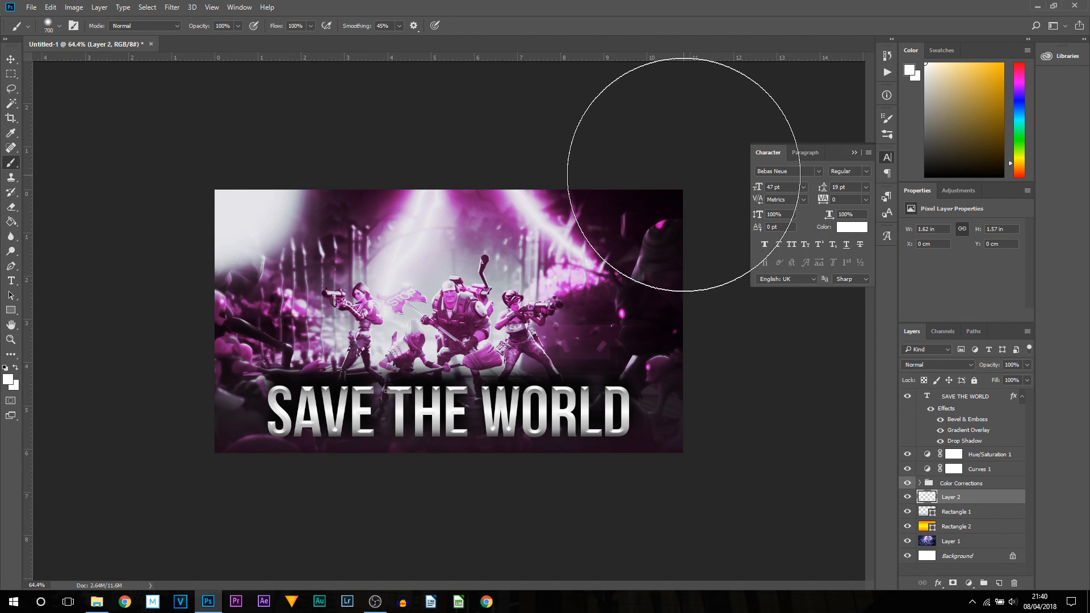
click(684, 171)
key(p)
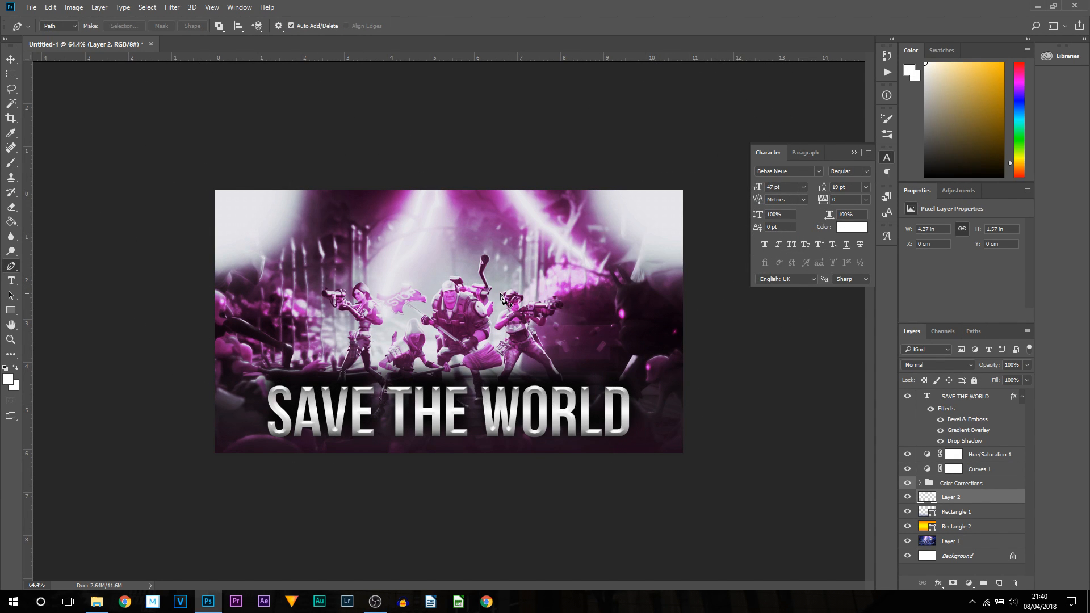
key(b)
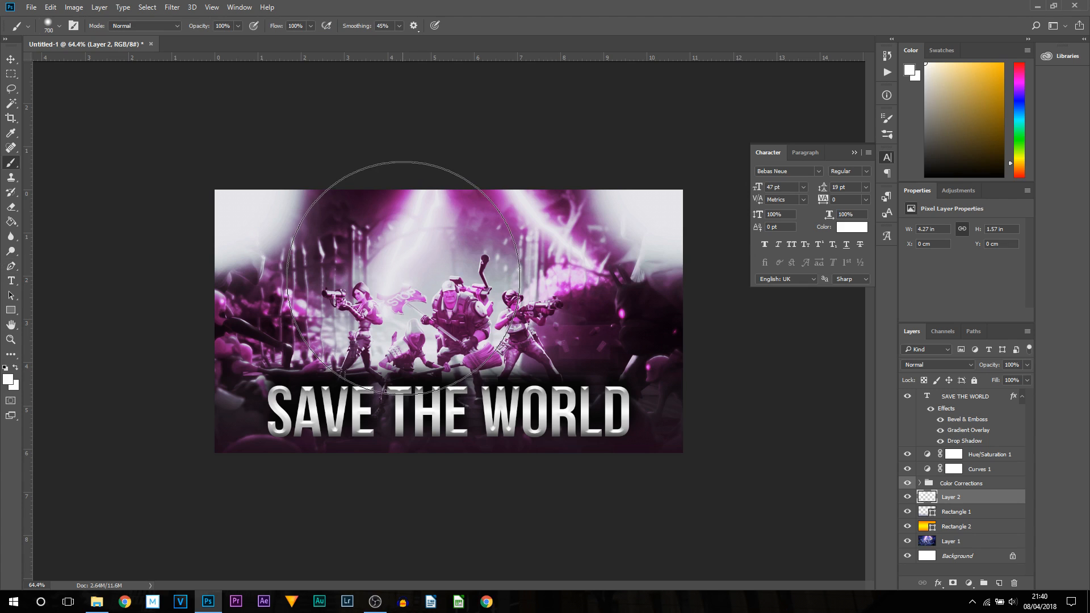
key(bracketleft)
key(bracketleft)
key(bracketleft)
key(bracketleft)
key(bracketleft)
key(bracketleft)
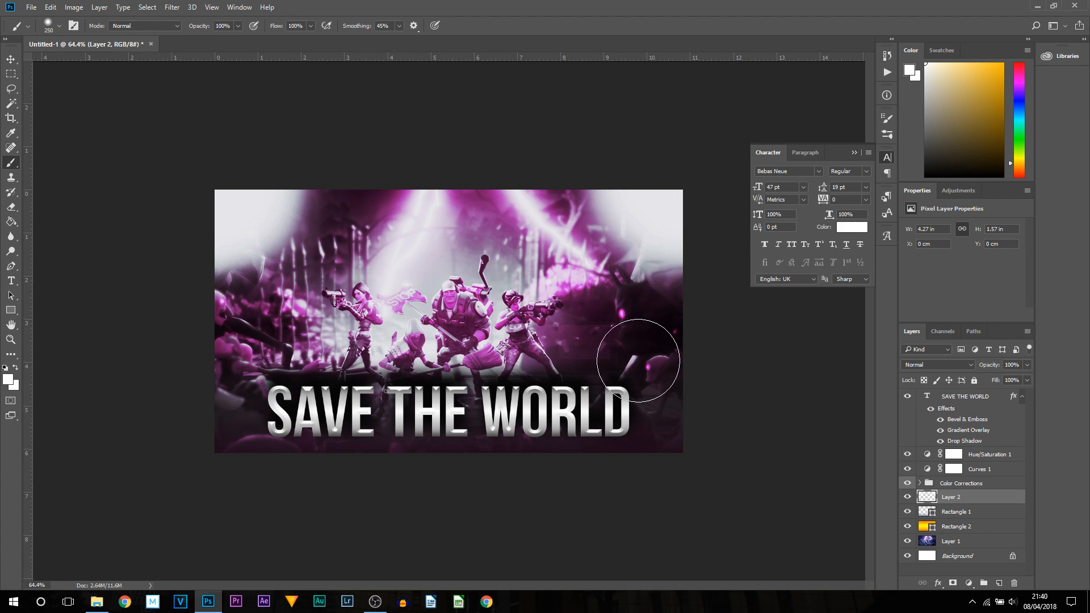
key(bracketright)
key(bracketright)
key(bracketright)
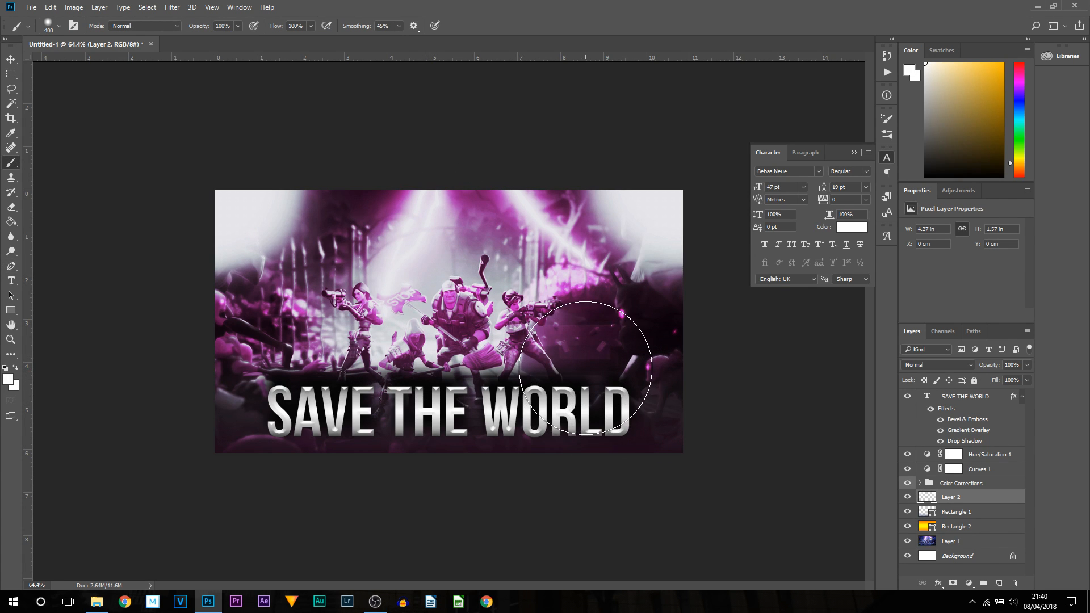
click(585, 365)
click(329, 484)
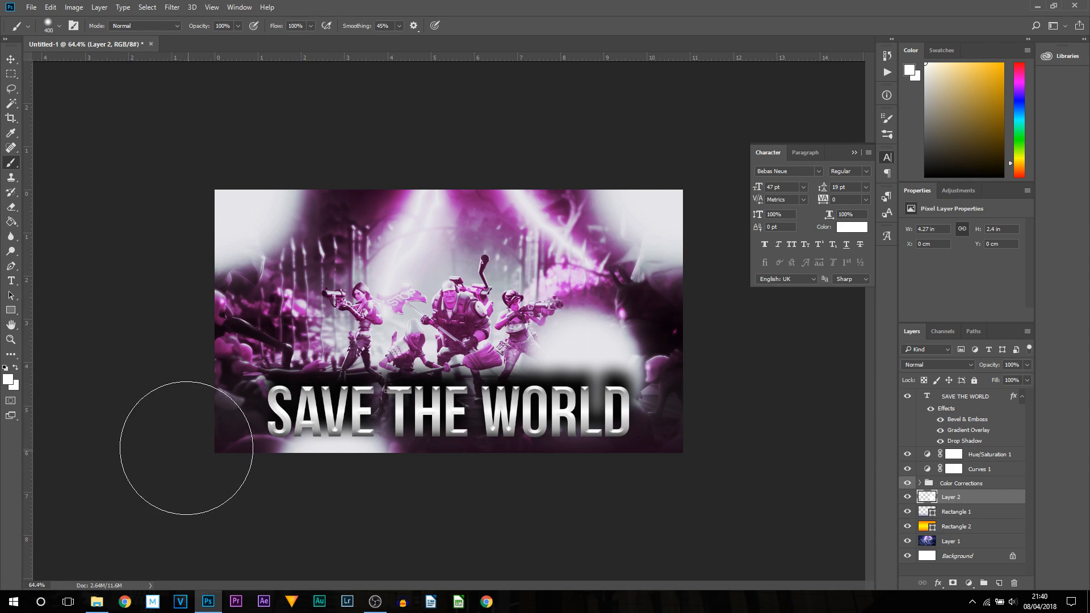
click(518, 503)
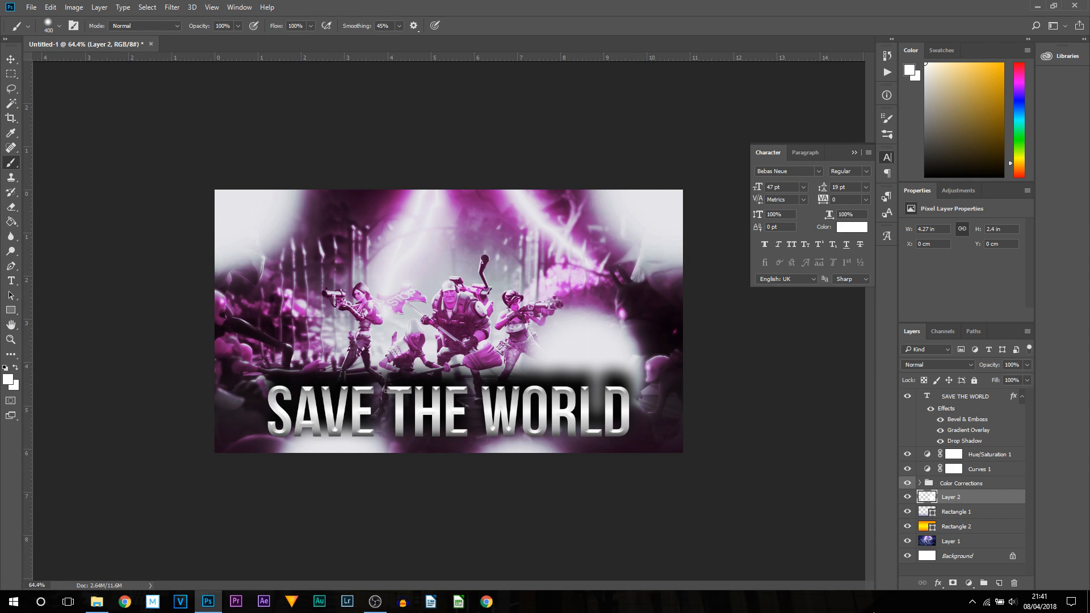
- Lower the painted light layer's opacity to 27%
click(11, 59)
click(751, 342)
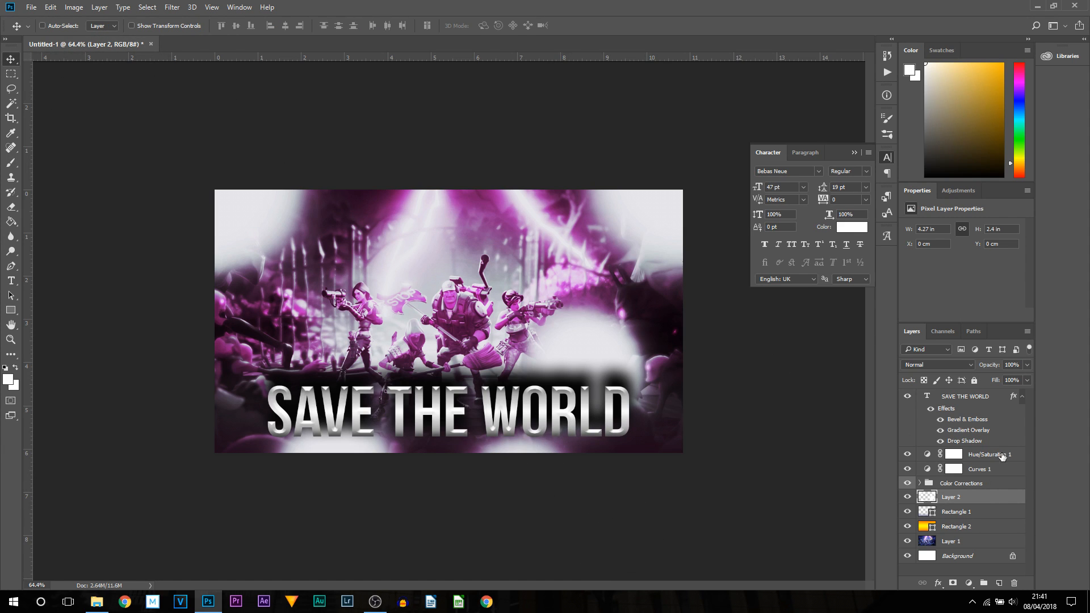
click(1028, 366)
mouse_move(993, 375)
mouse_down()
mouse_move(1022, 375)
mouse_move(996, 380)
mouse_up()
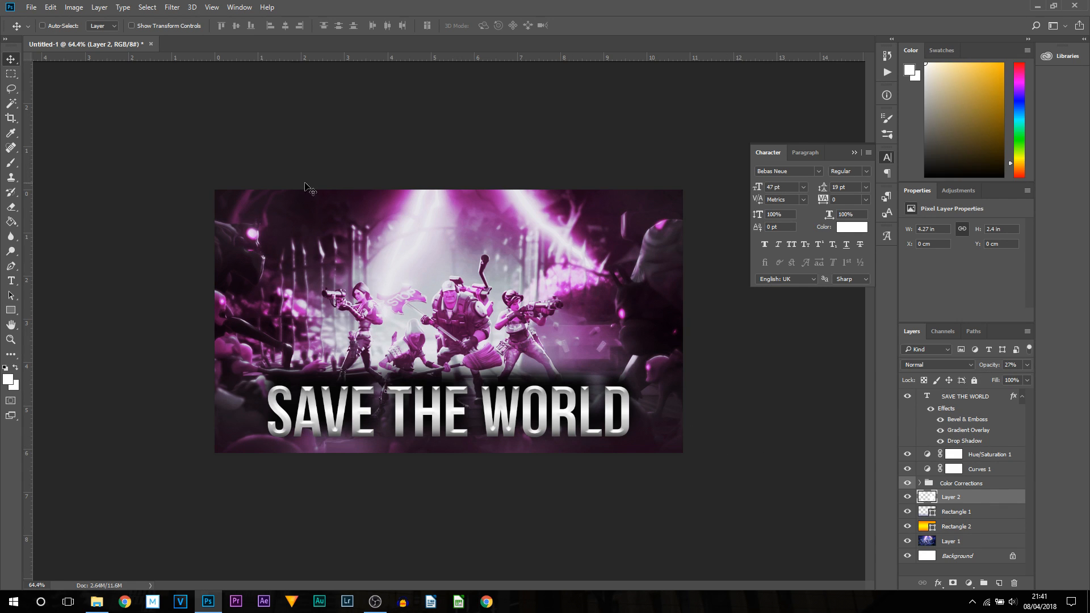
- Toggle the painted light layer's visibility to compare the thumbnail with and without it
click(907, 497)
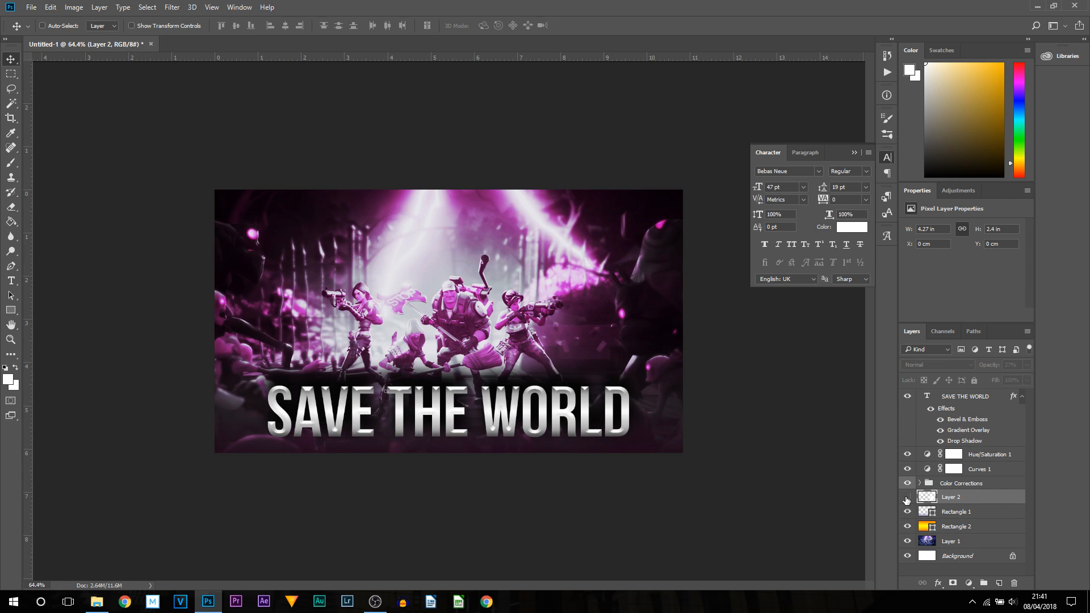
click(907, 497)
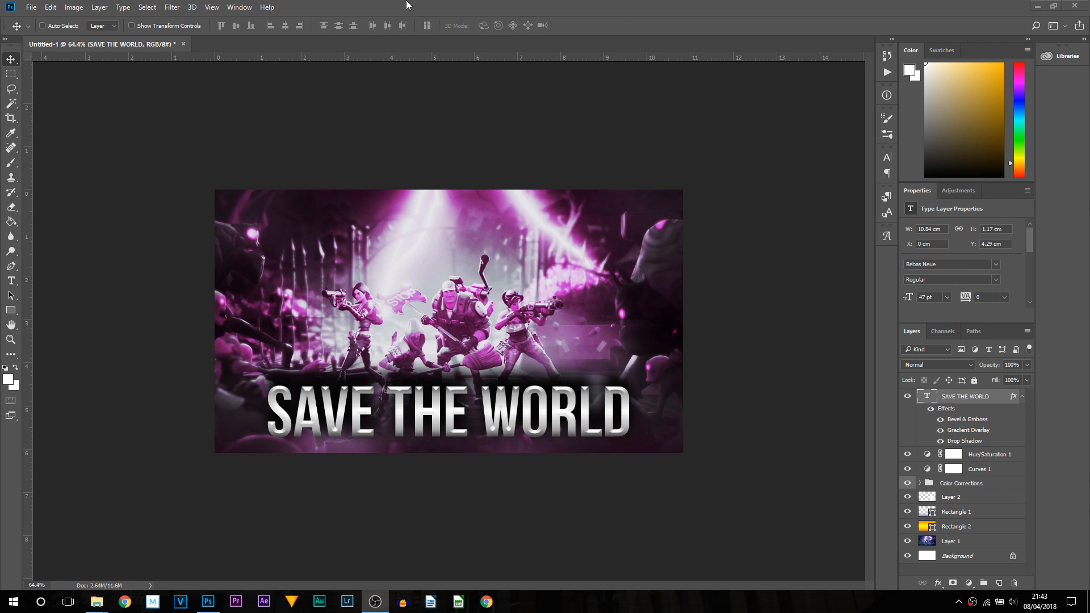
click(406, 5)
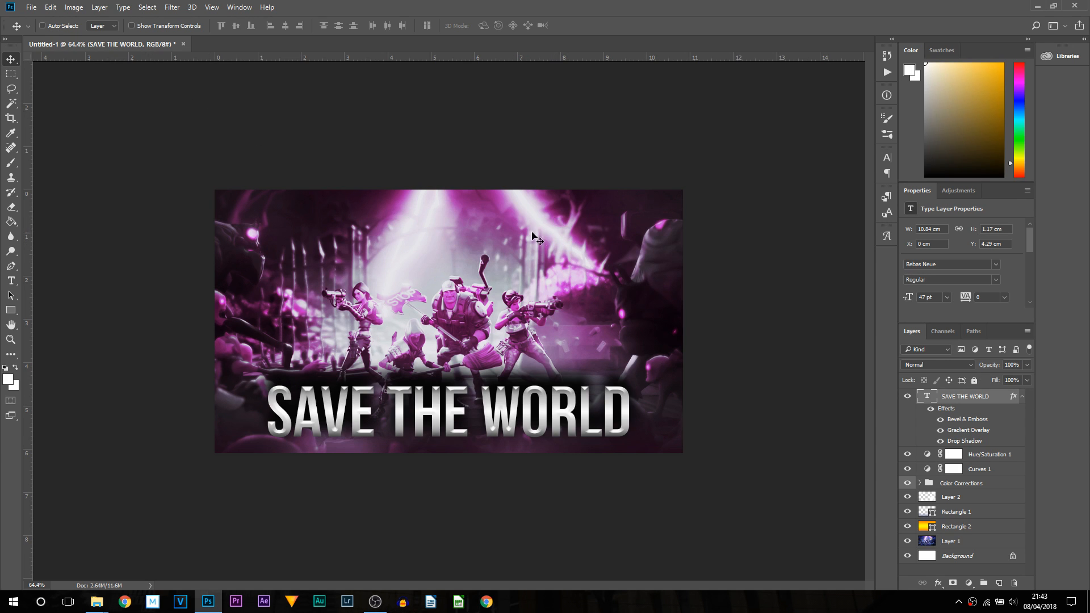
- Quick-export the thumbnail as a PNG into the New folder on the Desktop
click(32, 7)
mouse_move(143, 162)
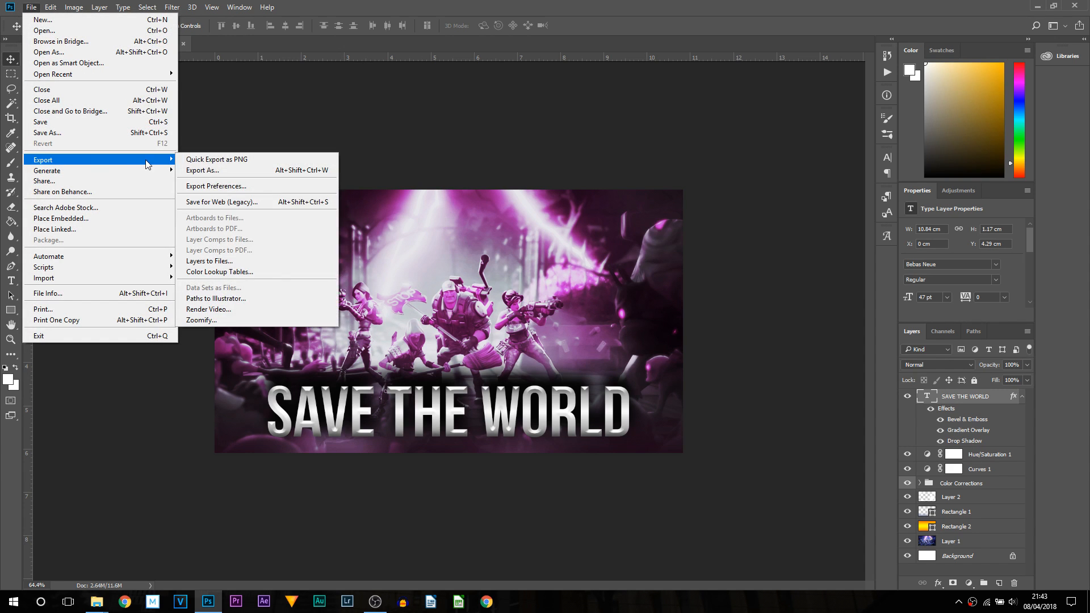
click(221, 163)
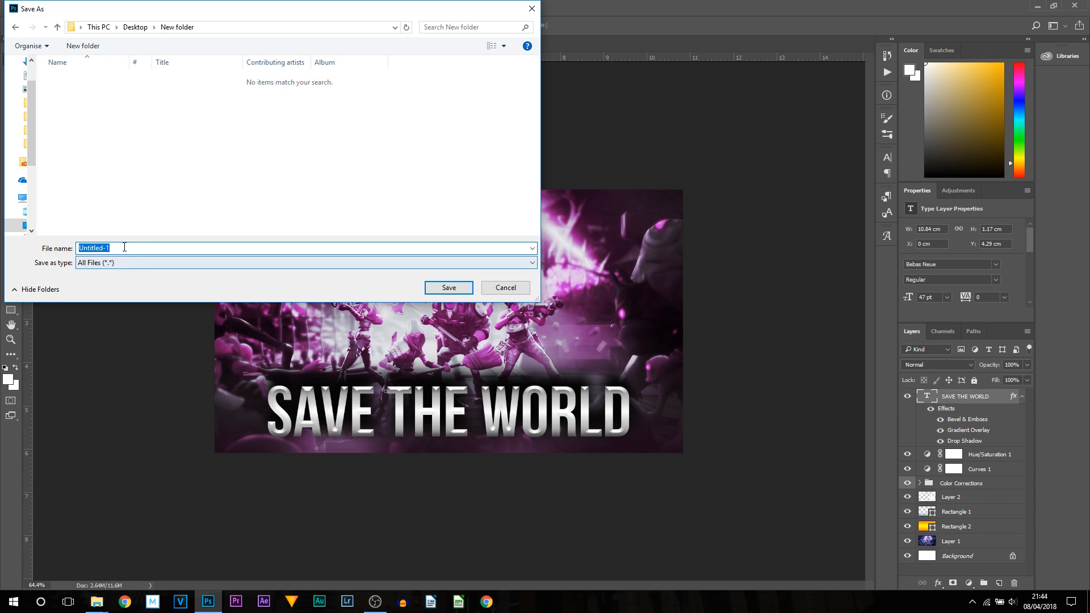
click(465, 288)
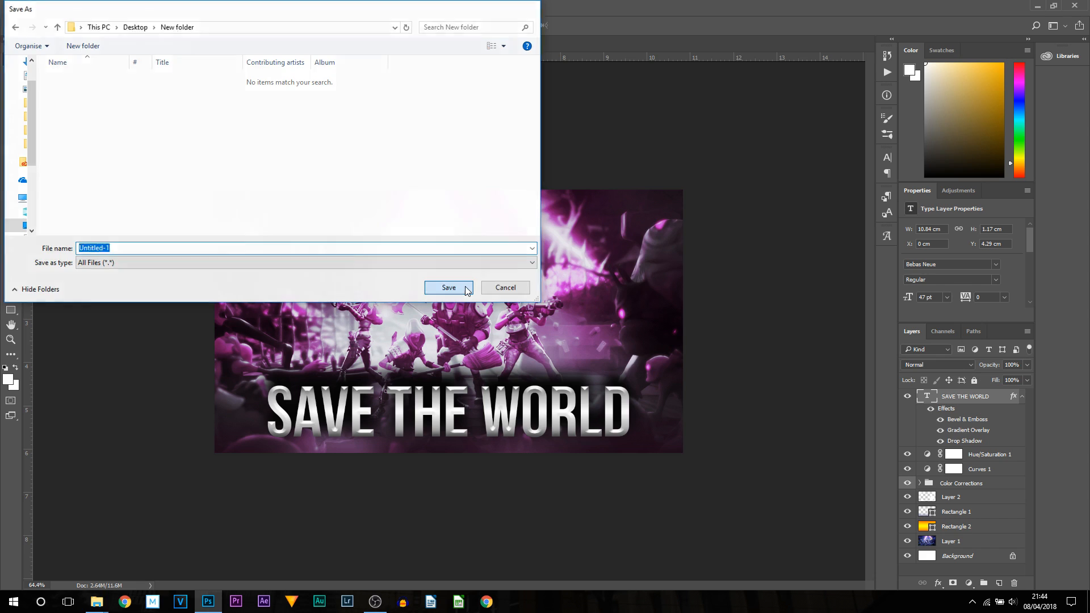
- Open the exported PNG from its folder to review the finished thumbnail
click(588, 128)
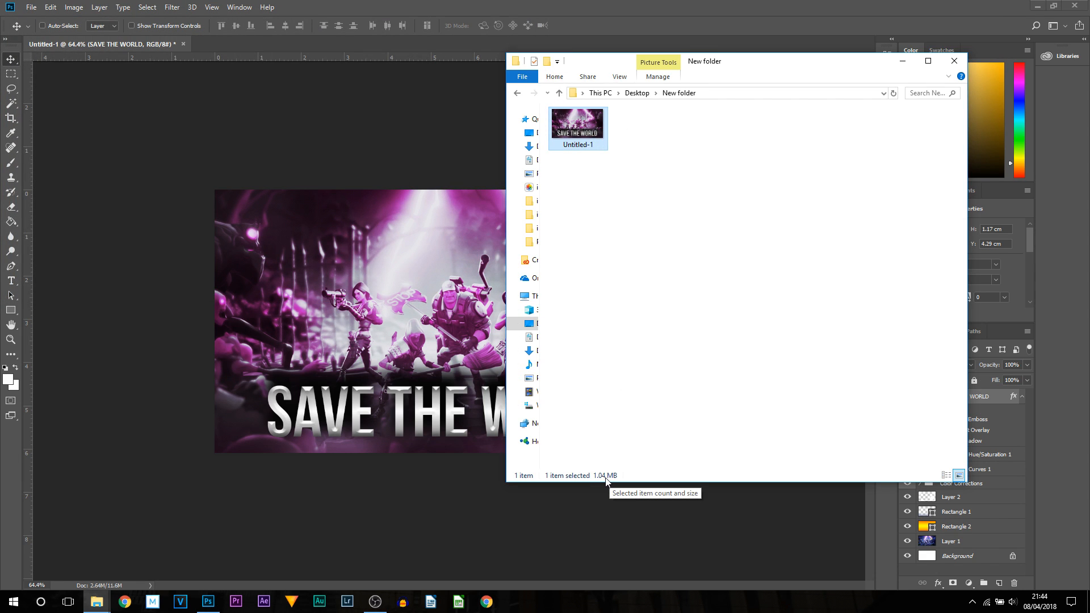
double_click(593, 130)
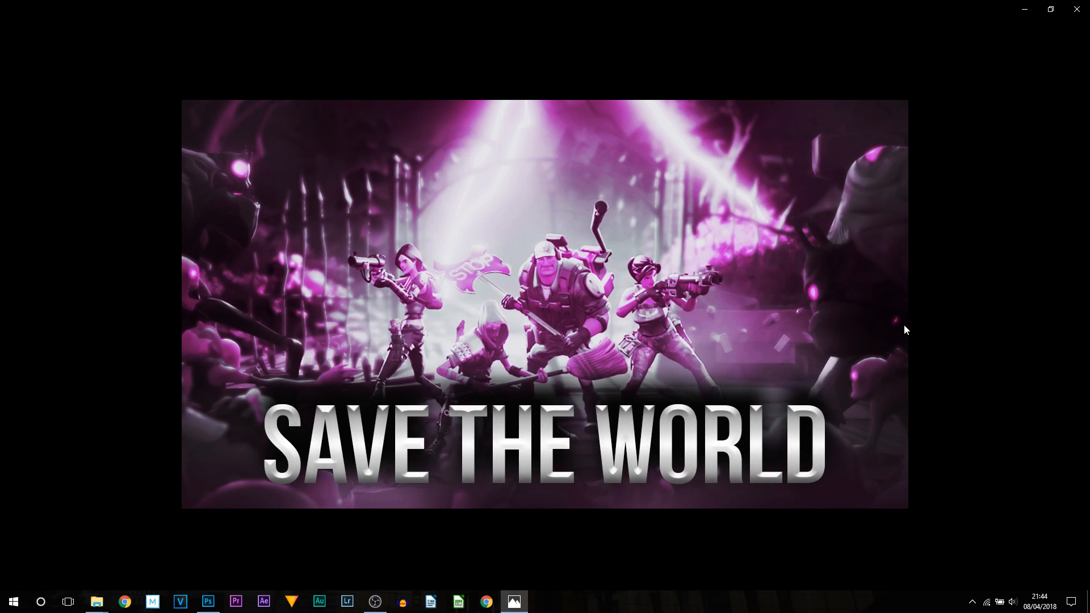